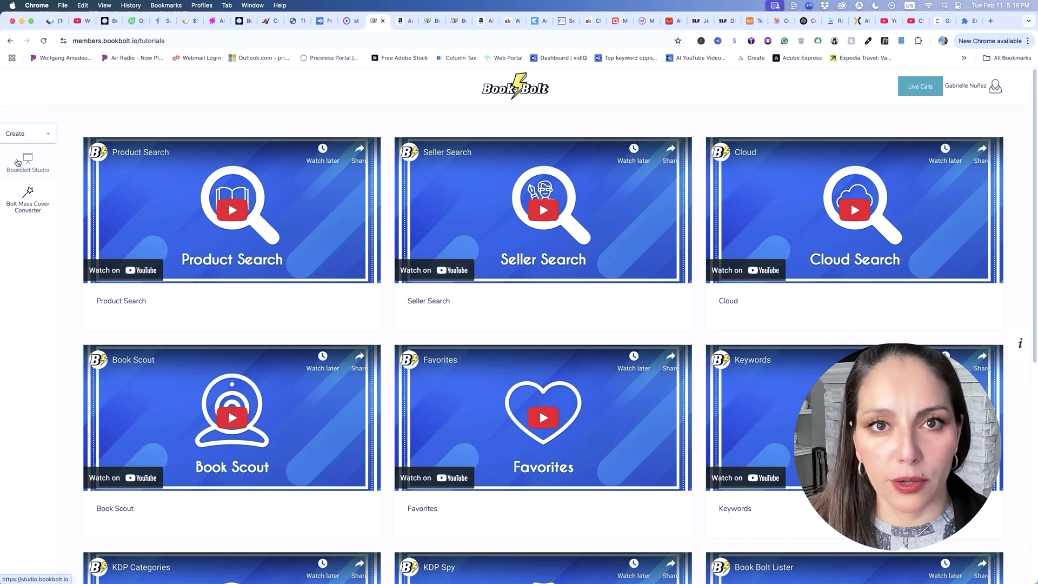
# Open the Cloud bestseller search among the research tools
pyautogui.click(30, 134)
pyautogui.click(24, 170)
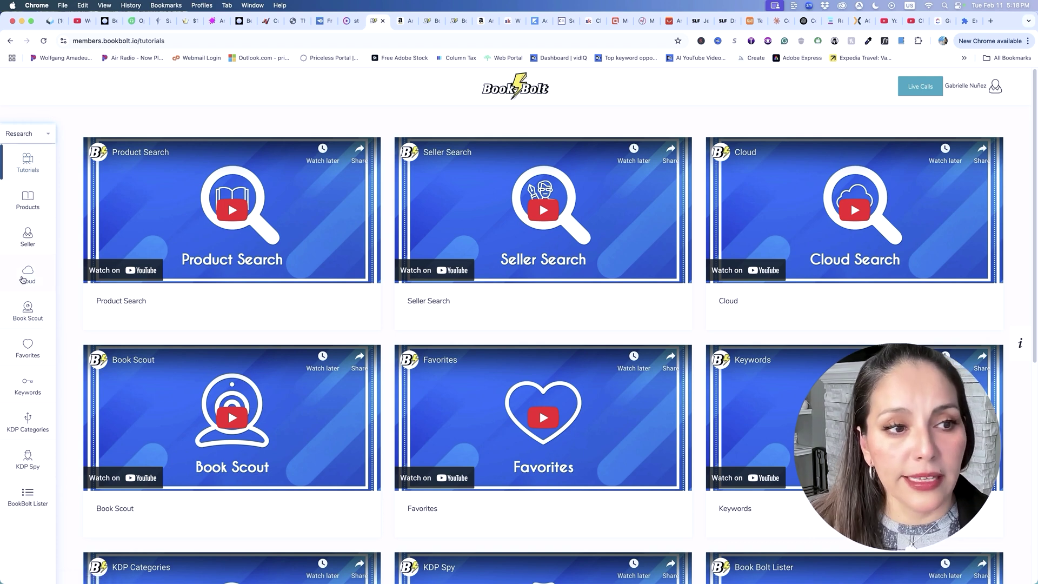
pyautogui.click(25, 275)
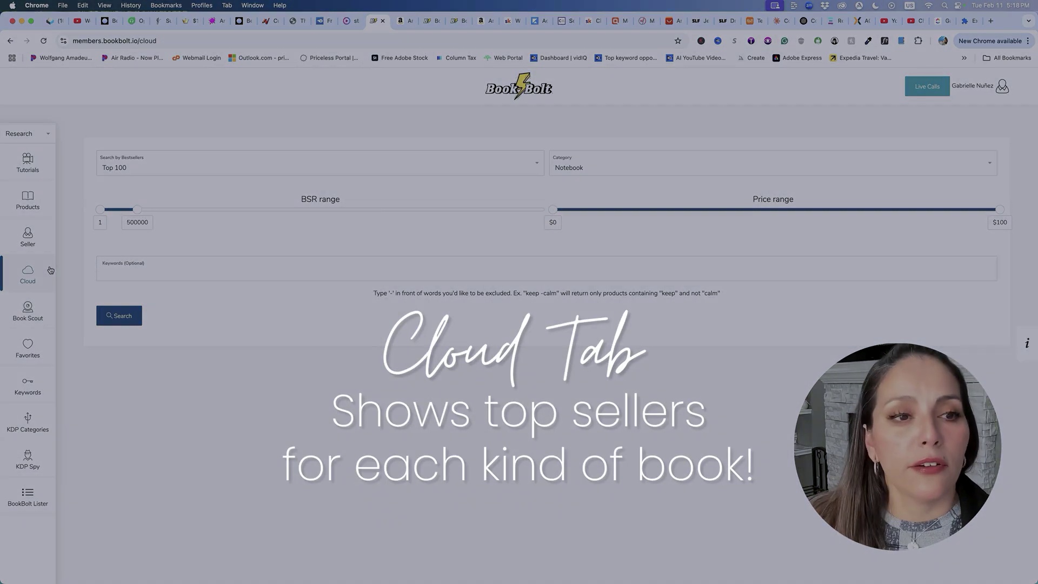
# Search the Top 100 bestsellers in the Notebook category with a BSR range of 1 to 500000 and prices from $0 to $100
pyautogui.click(620, 172)
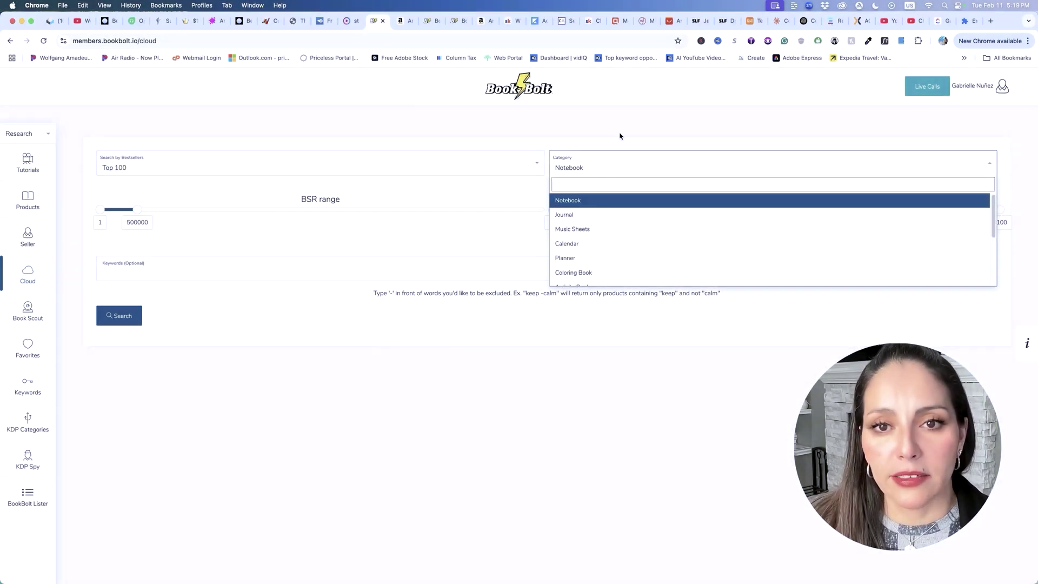
pyautogui.click(585, 206)
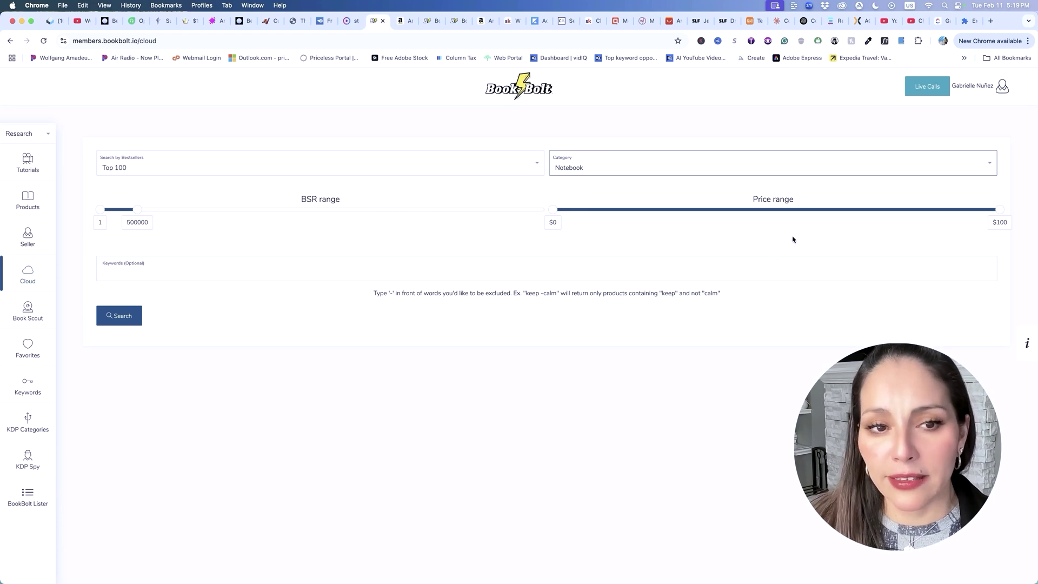
pyautogui.click(118, 274)
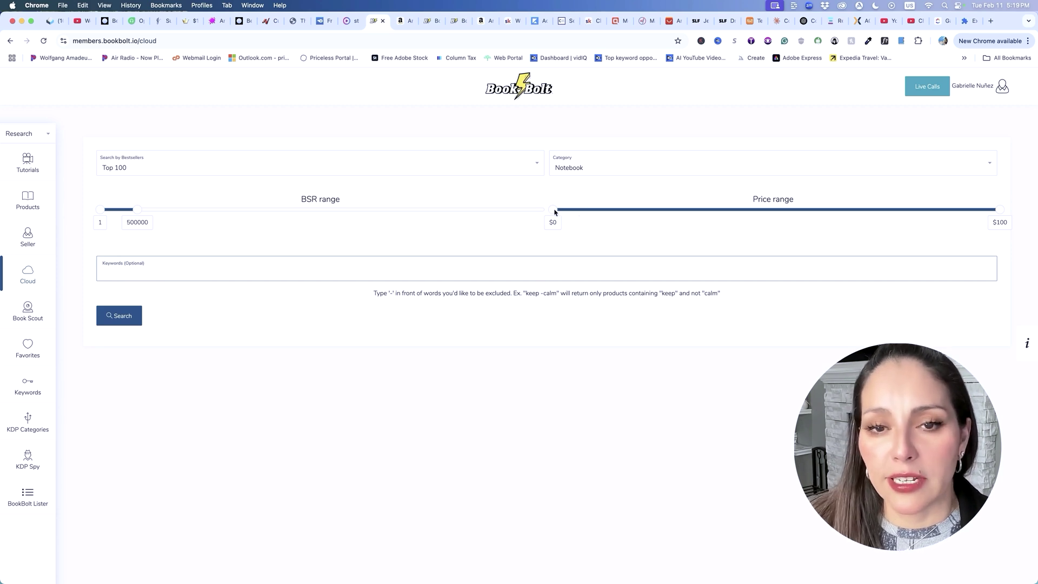
pyautogui.click(554, 211)
pyautogui.moveTo(555, 211)
pyautogui.mouseDown()
pyautogui.moveTo(572, 209)
pyautogui.moveTo(540, 213)
pyautogui.mouseUp()
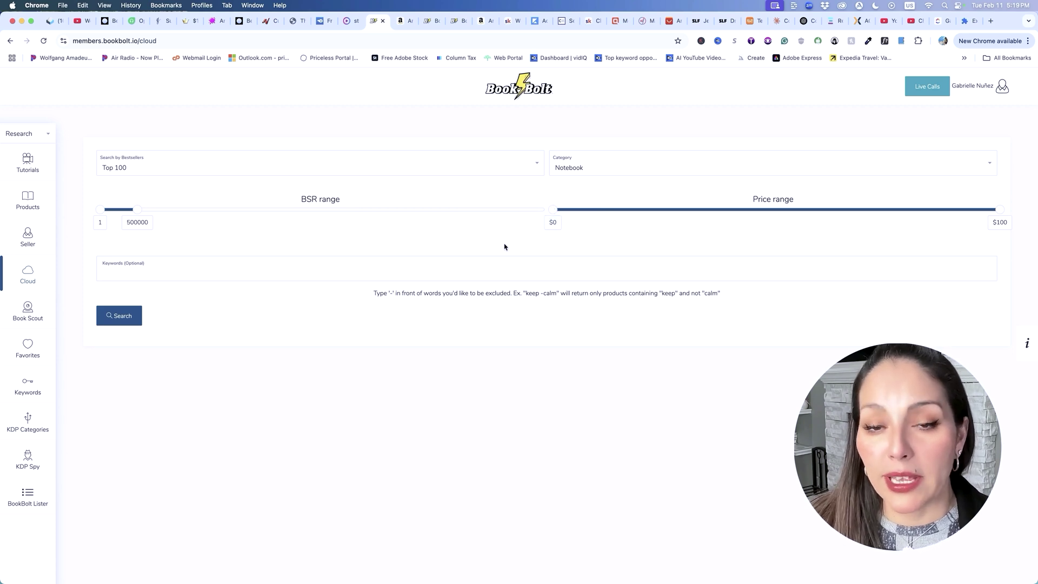
pyautogui.click(403, 168)
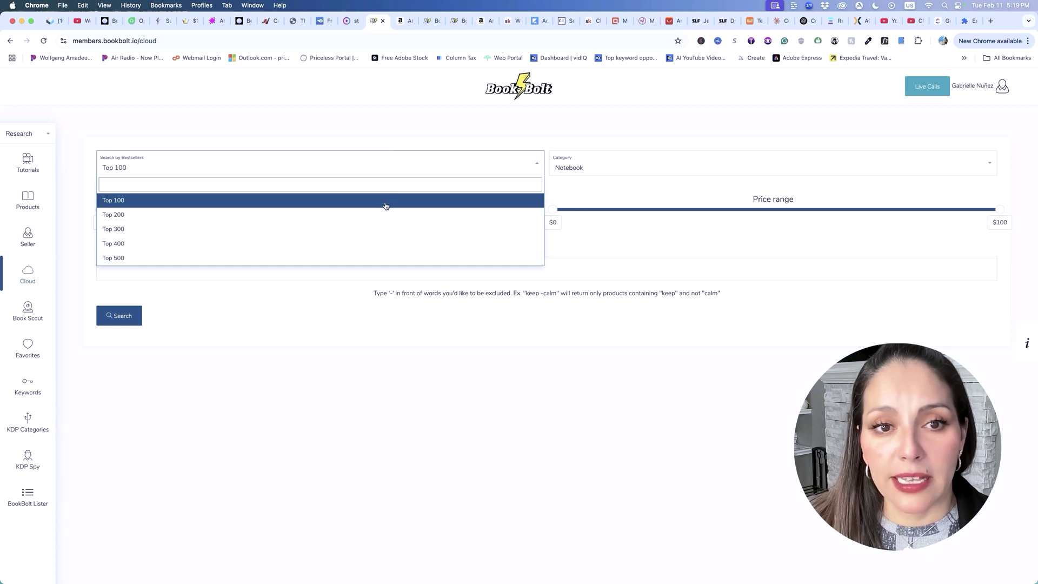
pyautogui.click(487, 143)
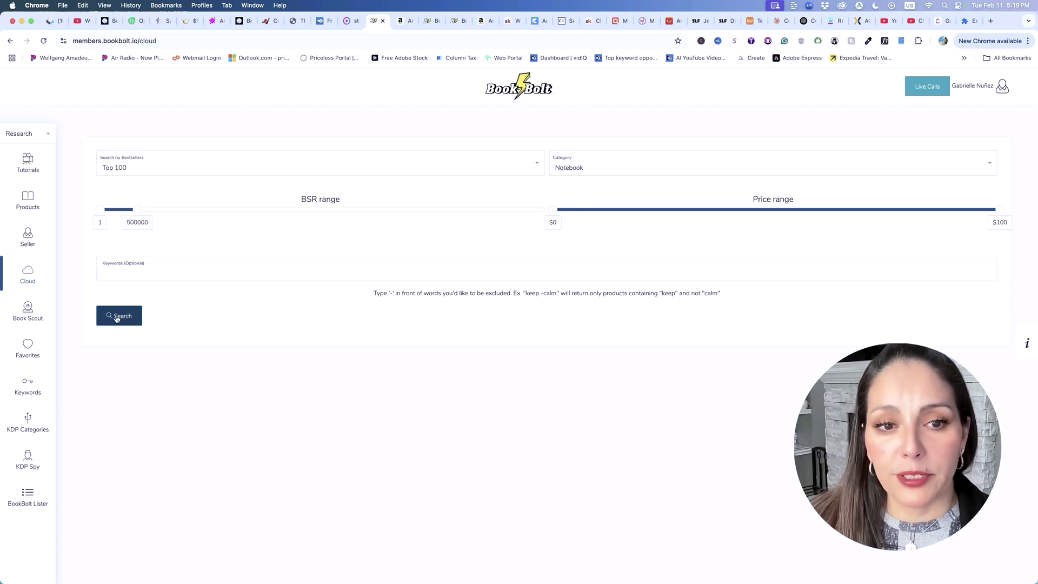
pyautogui.click(117, 319)
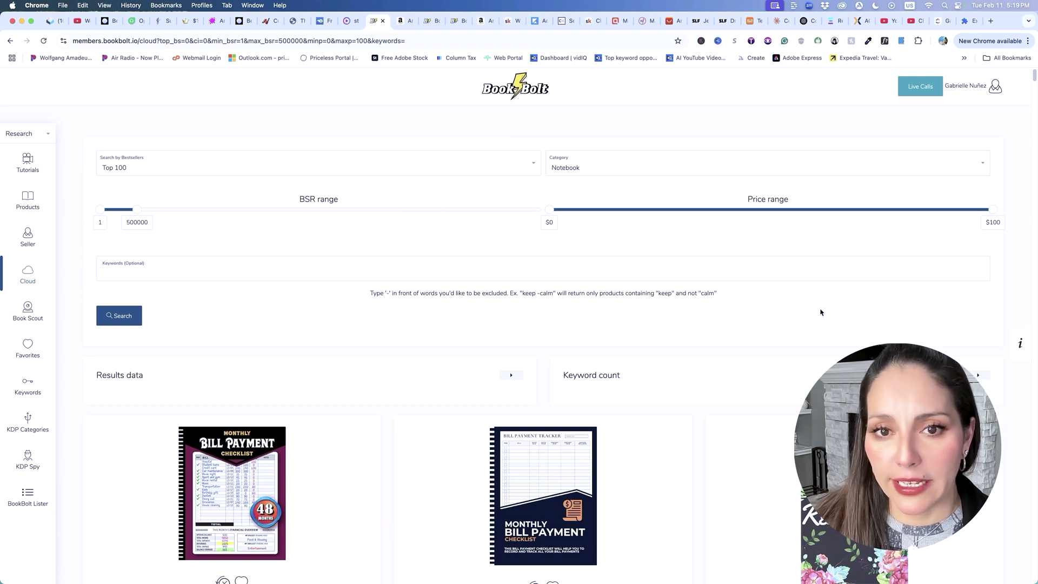
# Examine the titles, prices, BSR and estimated monthly sales of the highest-ranked notebooks in the results
pyautogui.scroll(-5, 820, 312)
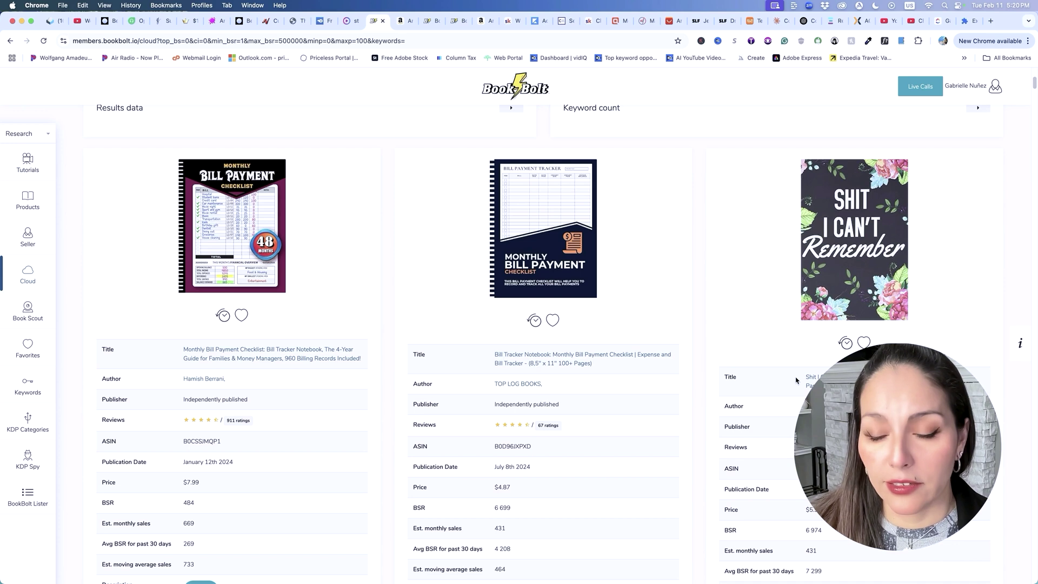
pyautogui.moveTo(805, 377); pyautogui.dragTo(878, 376)
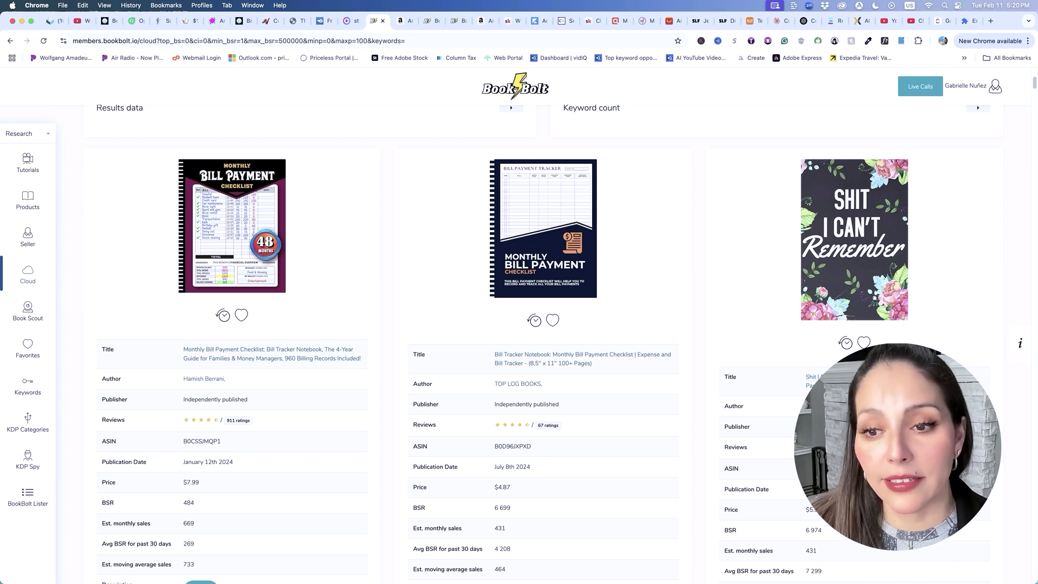
pyautogui.scroll(-5, 817, 202)
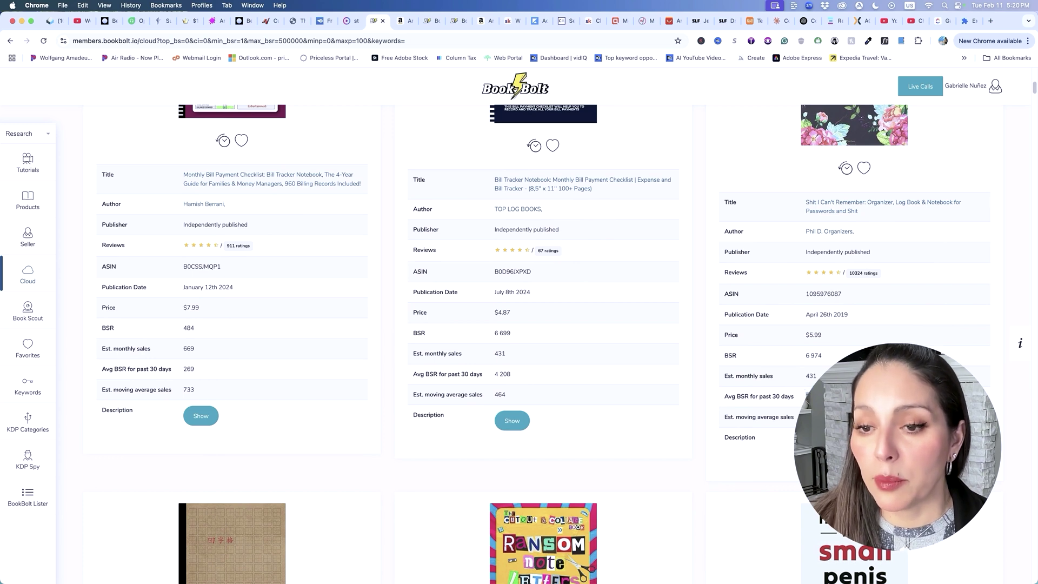
pyautogui.scroll(-1, 531, 344)
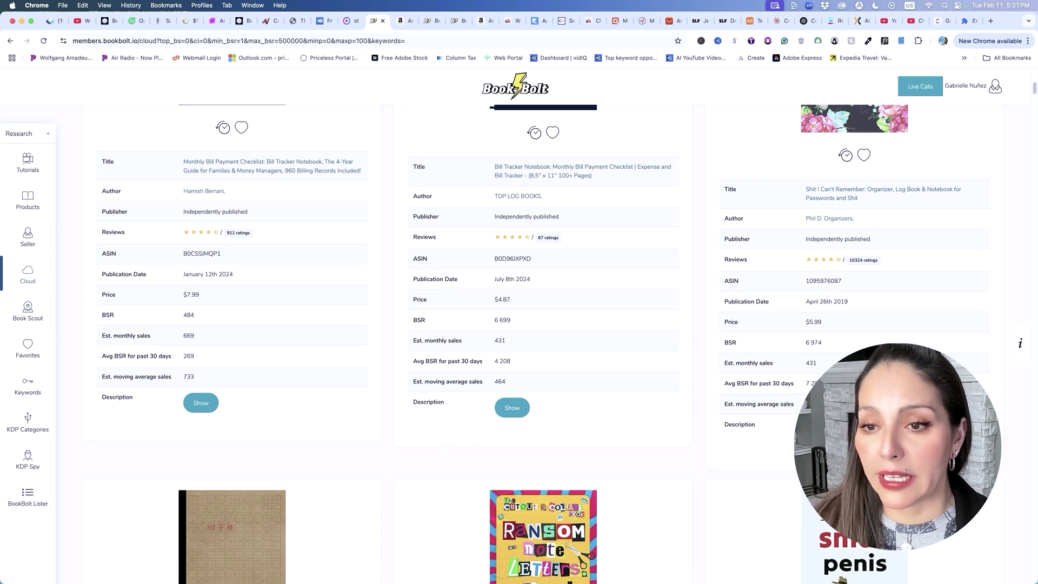
pyautogui.scroll(-6, 531, 344)
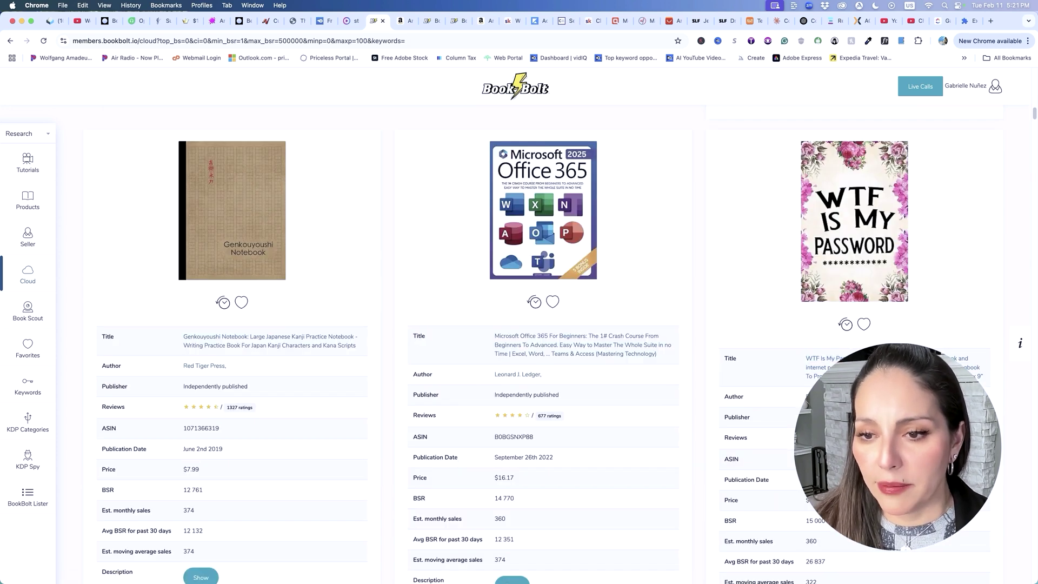
pyautogui.scroll(7, 531, 344)
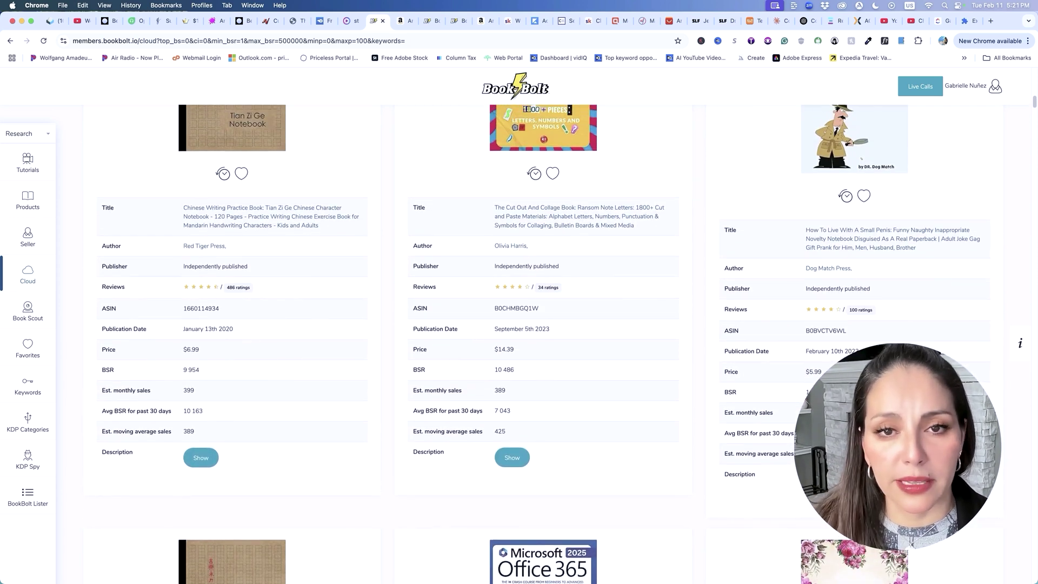
pyautogui.scroll(-8, 816, 292)
pyautogui.scroll(-2, 505, 344)
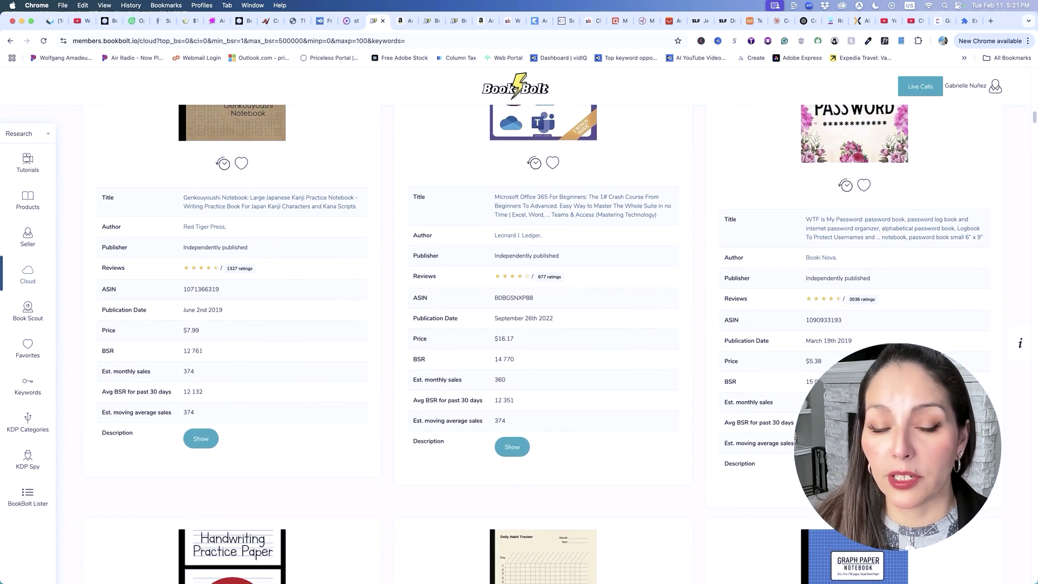
# Check the BSR of the Daily Habit Tracker notebook and the title wording of the Drawing Pad For Kids listing
pyautogui.scroll(-8, 503, 379)
pyautogui.moveTo(493, 442); pyautogui.dragTo(514, 447)
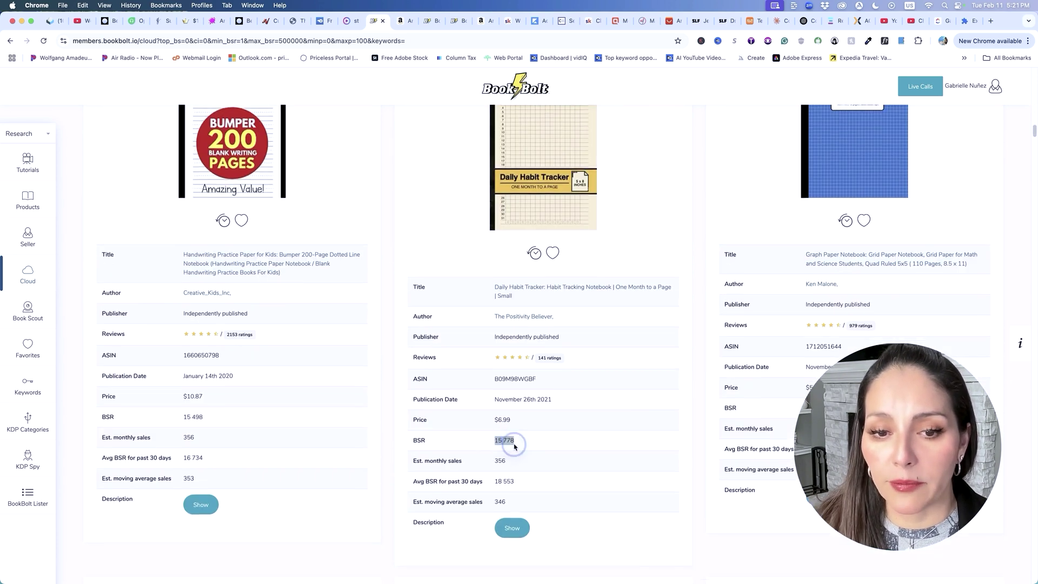
pyautogui.click(572, 444)
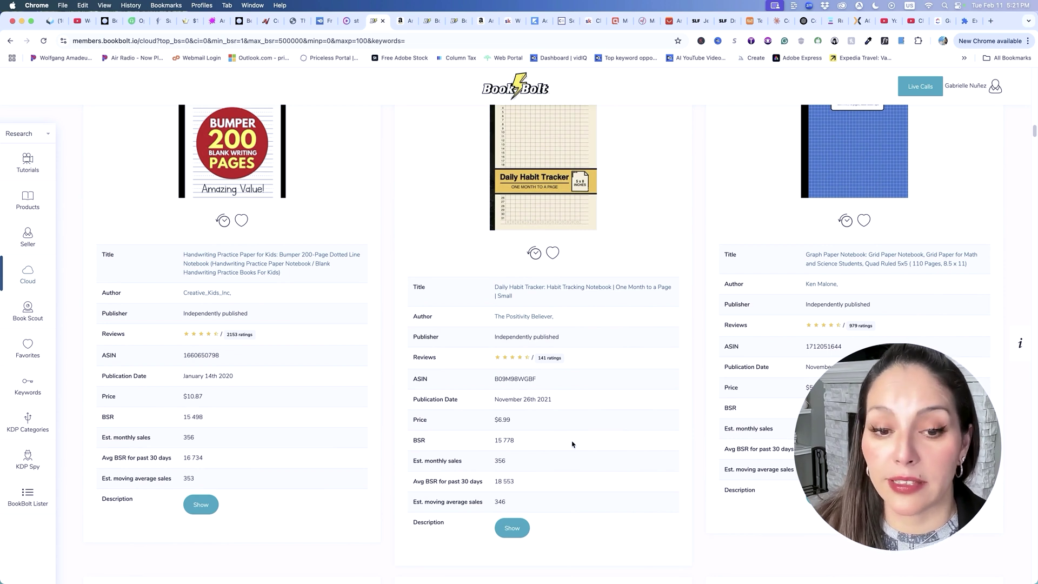
pyautogui.scroll(-8, 572, 444)
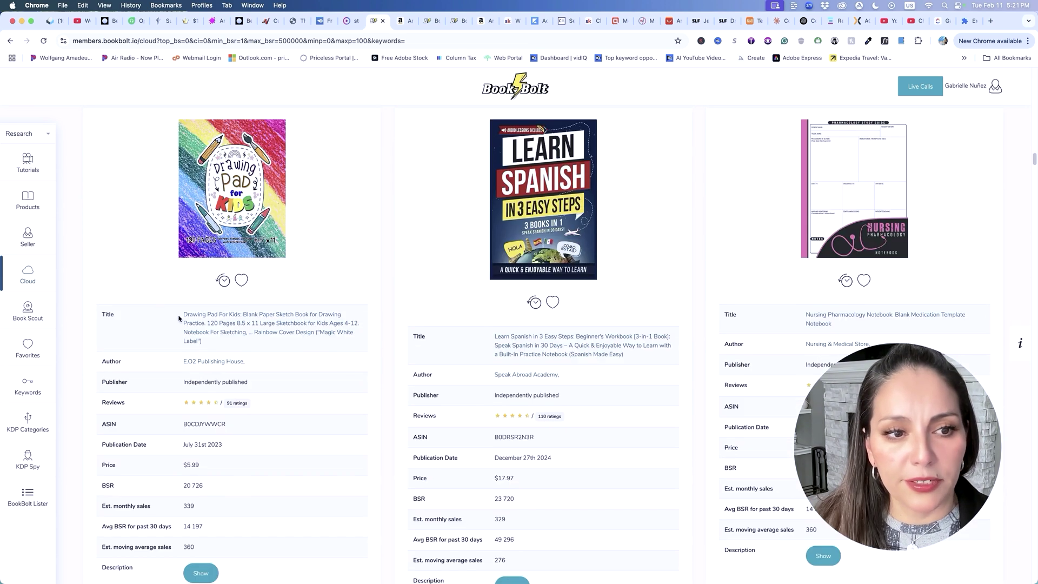
pyautogui.moveTo(184, 316); pyautogui.dragTo(248, 324)
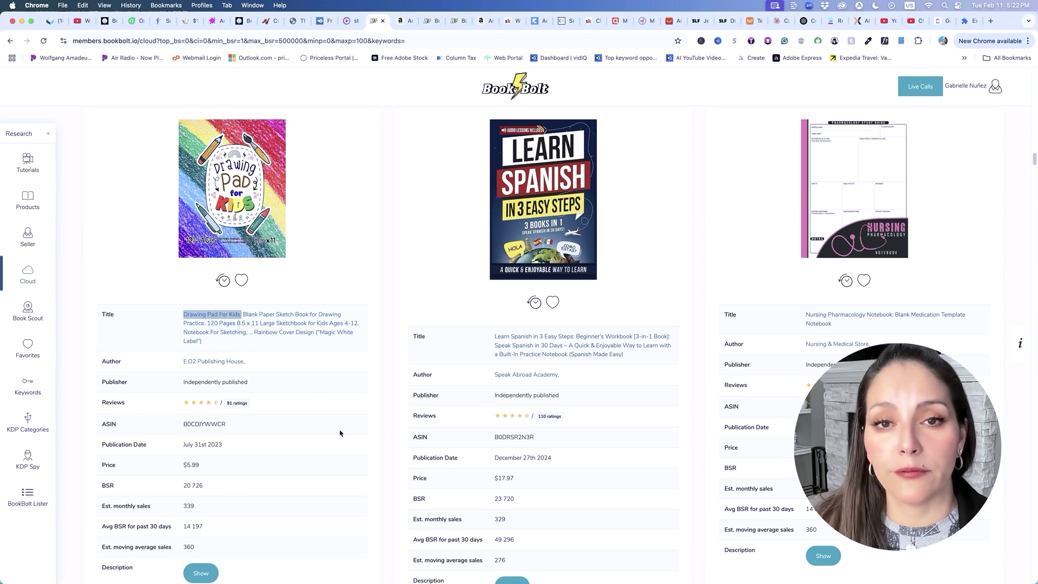
# Narrow the Top 100 Notebook search with the keywords "WTF Is My Password"
pyautogui.scroll(-8, 340, 433)
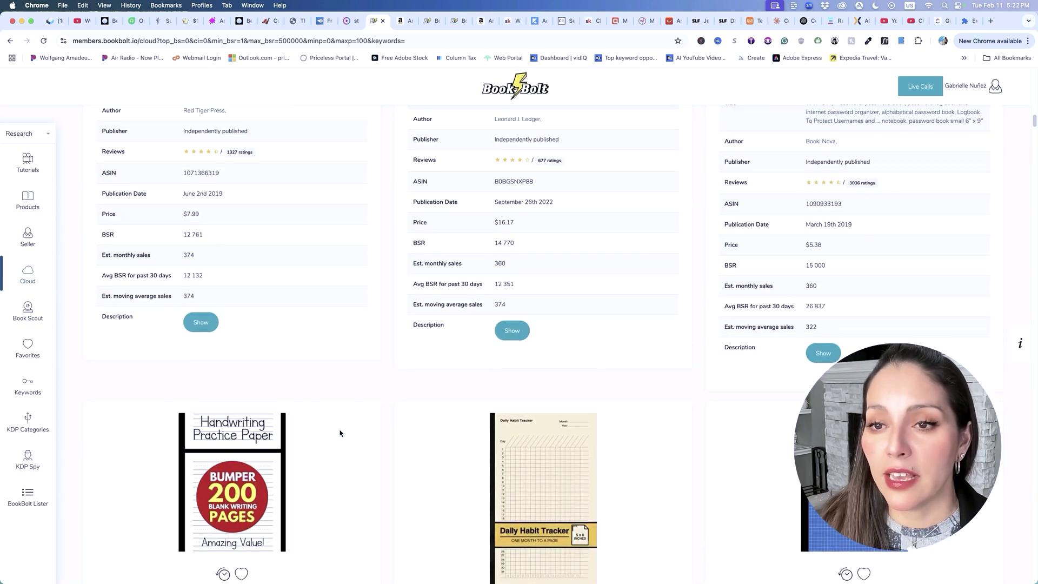
pyautogui.scroll(10, 786, 434)
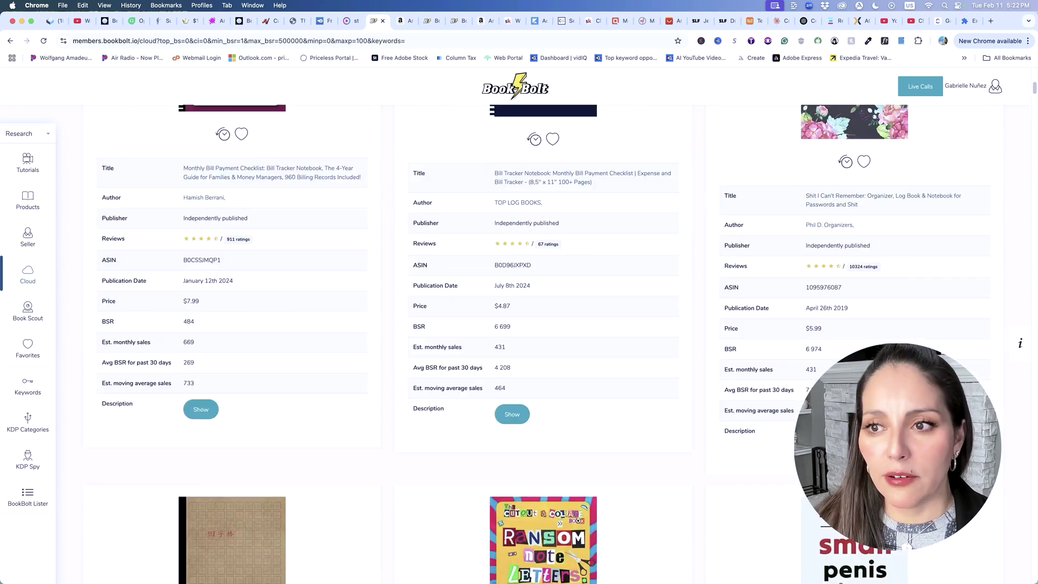
pyautogui.scroll(-1, 174, 213)
pyautogui.click(151, 269)
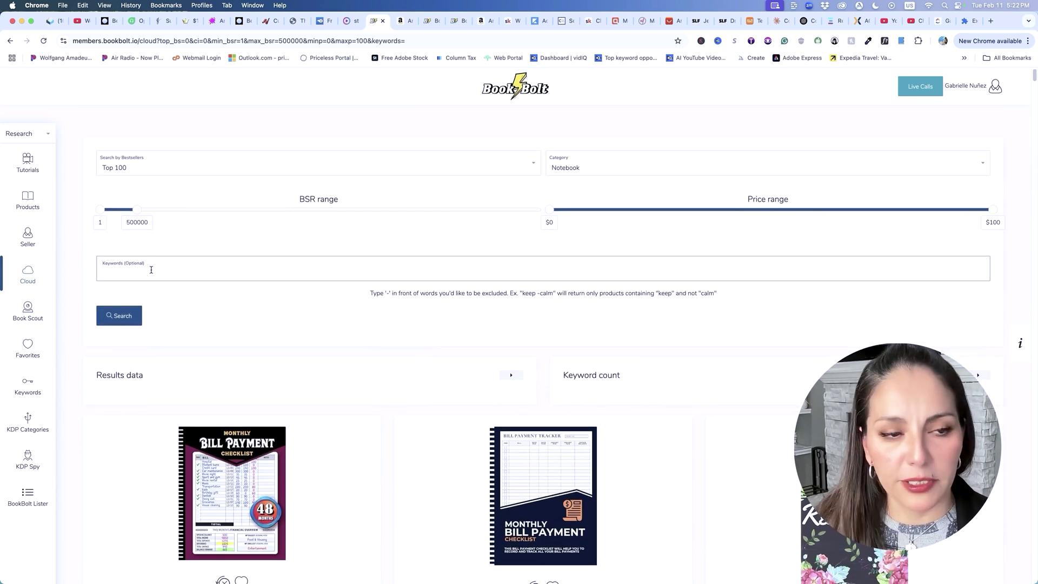
pyautogui.press('super+v')
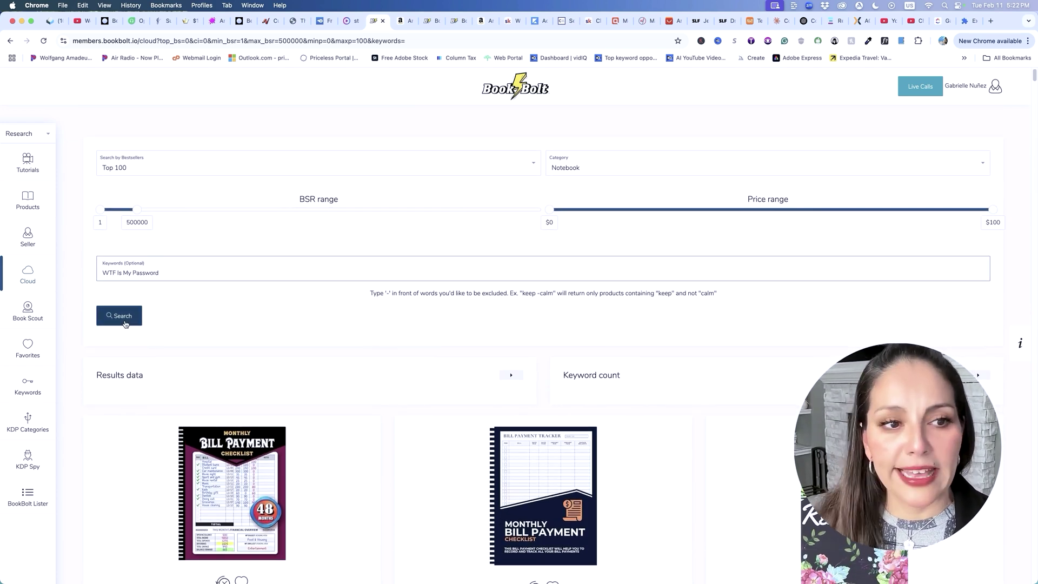
pyautogui.click(122, 318)
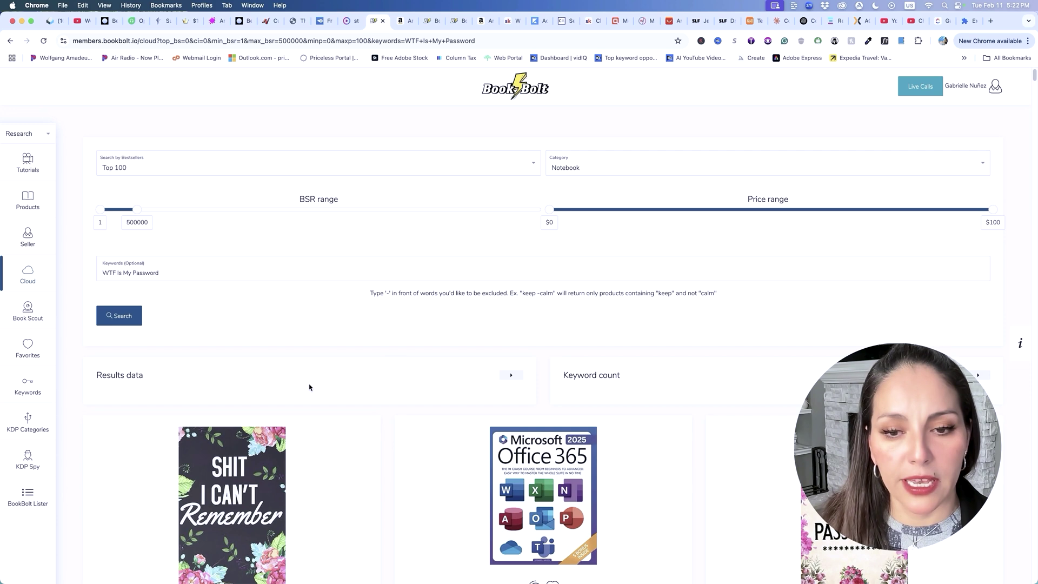
# Review the keyword-filtered bestsellers, comparing their covers, titles, BSR and estimated monthly sales
pyautogui.scroll(-5, 309, 387)
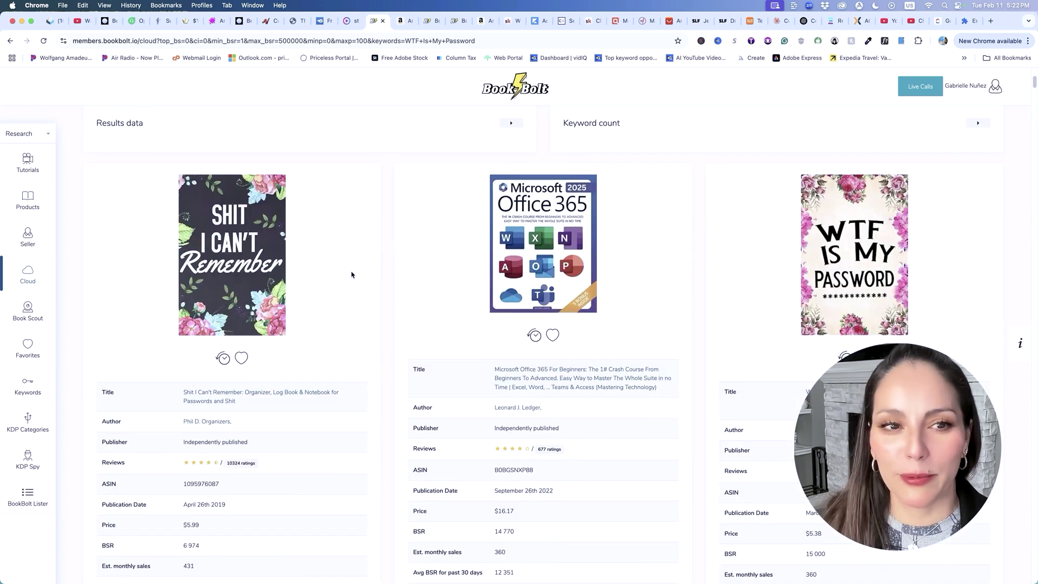
pyautogui.scroll(-1, 351, 275)
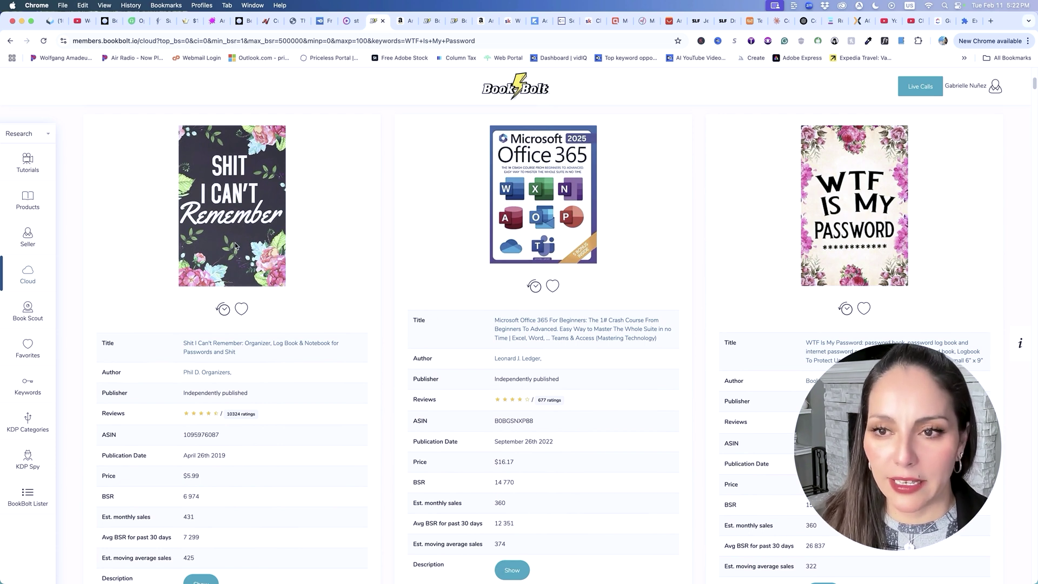
pyautogui.scroll(-12, 700, 311)
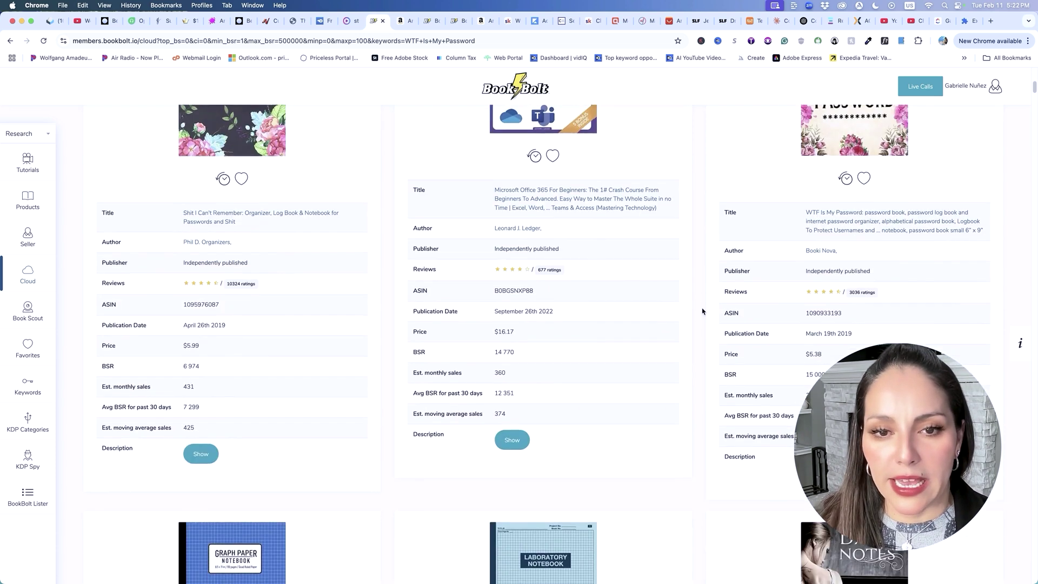
pyautogui.scroll(-7, 702, 311)
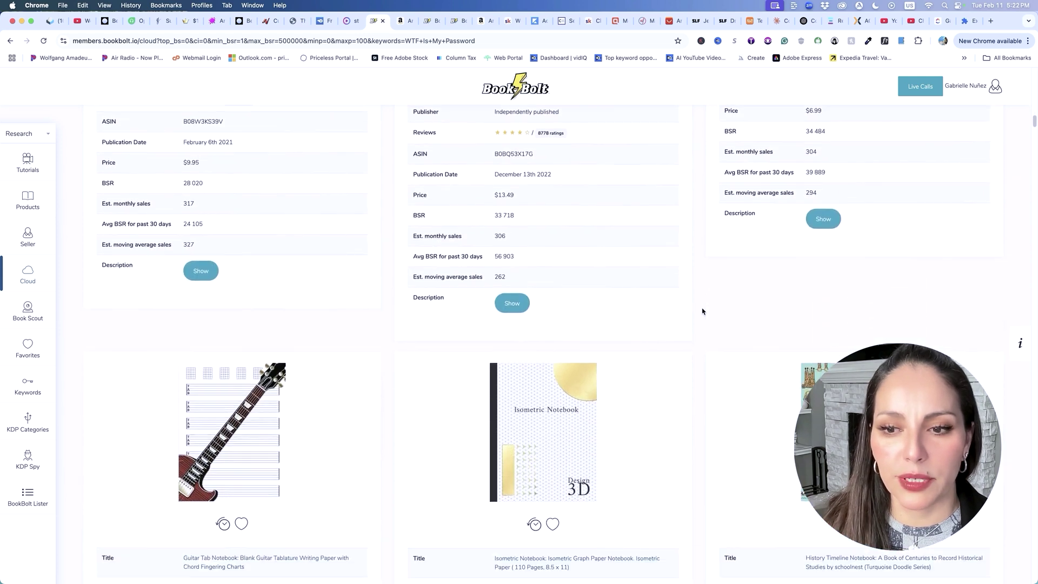
pyautogui.scroll(-15, 703, 311)
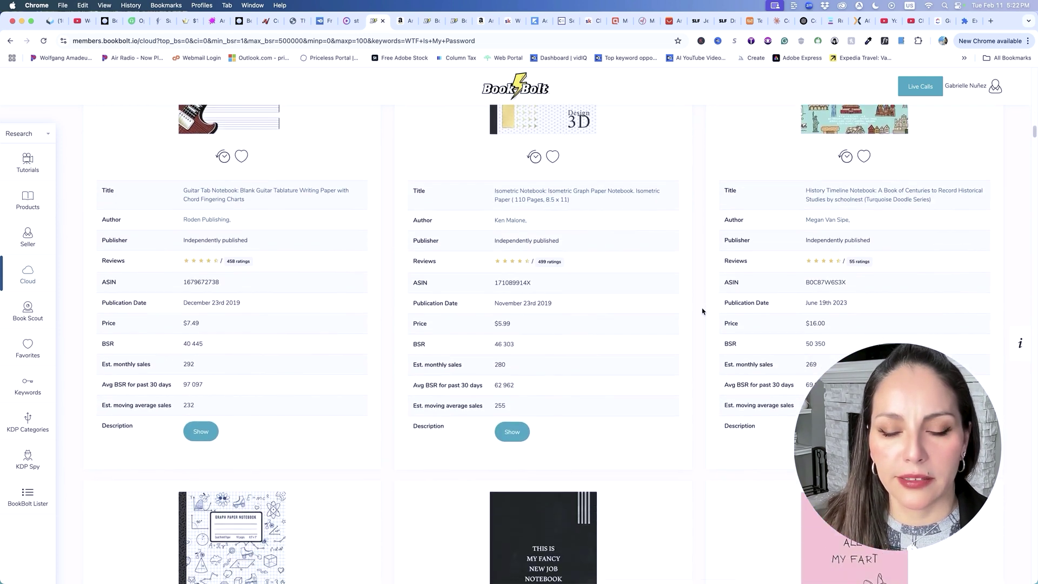
pyautogui.scroll(-15, 702, 312)
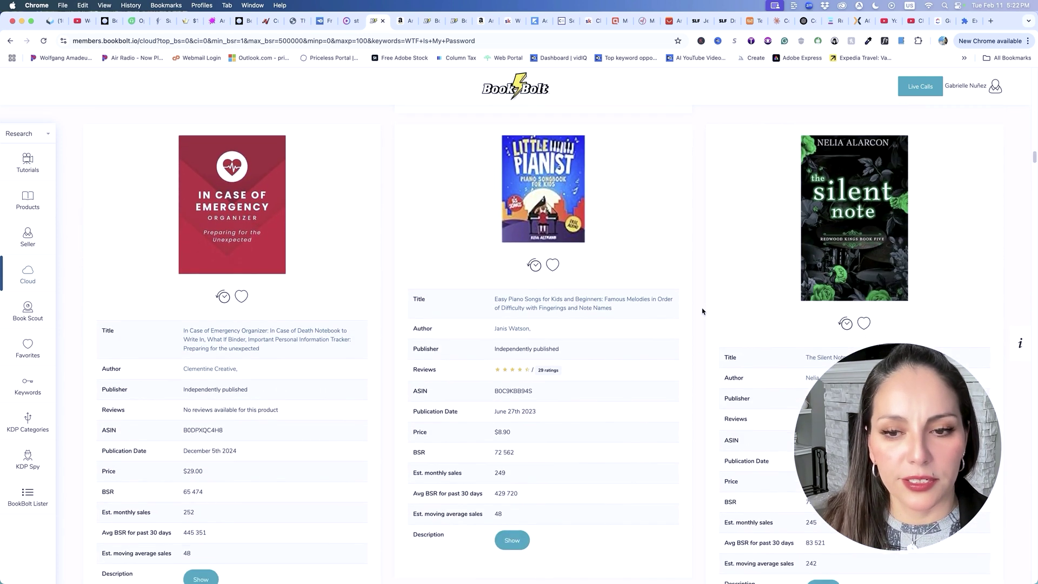
pyautogui.scroll(-8, 702, 311)
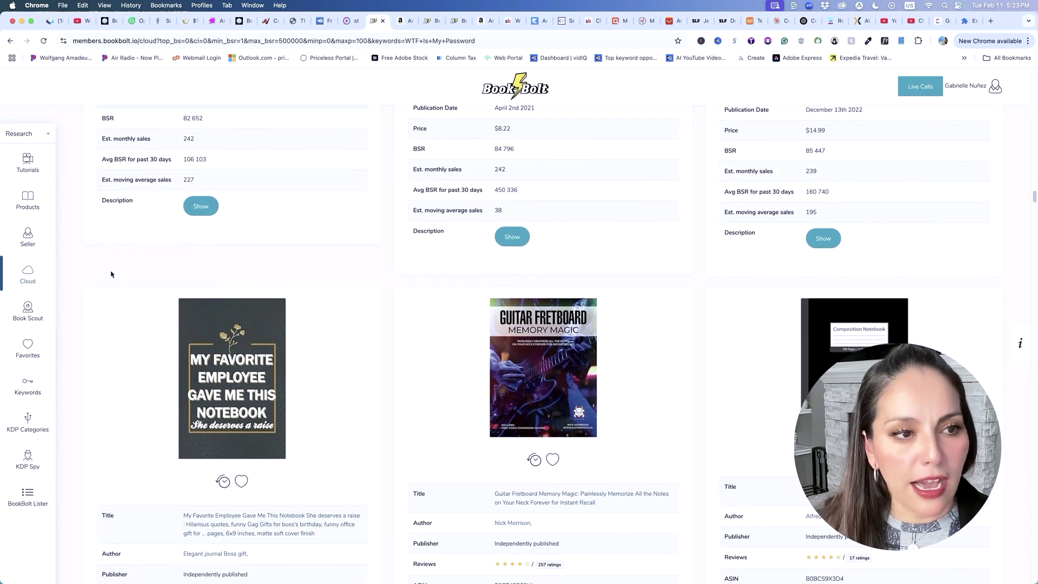
# Search the Products research tool for "WTF Is My Password" in the Notebook category and review the average price and keyword count
pyautogui.click(27, 206)
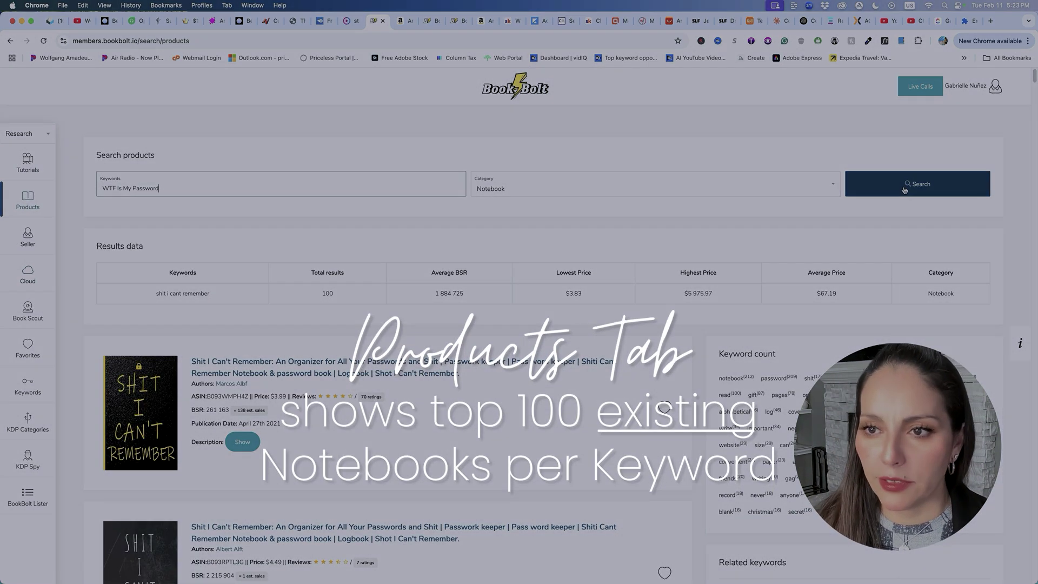
pyautogui.click(902, 185)
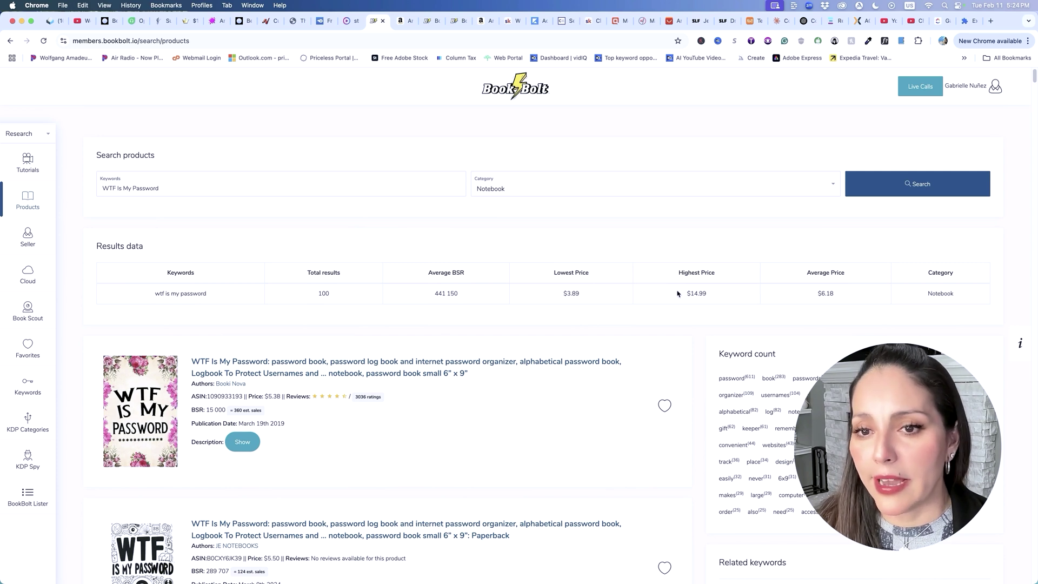
pyautogui.doubleClick(822, 293)
pyautogui.scroll(-3, 737, 252)
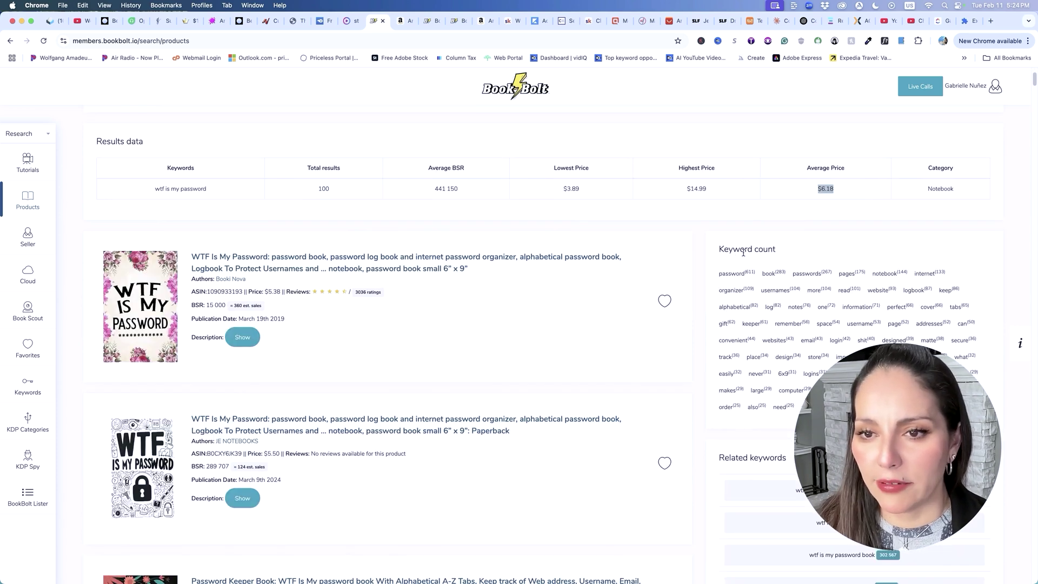
# Examine the keyword count and related keywords for the "WTF Is My Password" results
pyautogui.moveTo(718, 273); pyautogui.dragTo(844, 408)
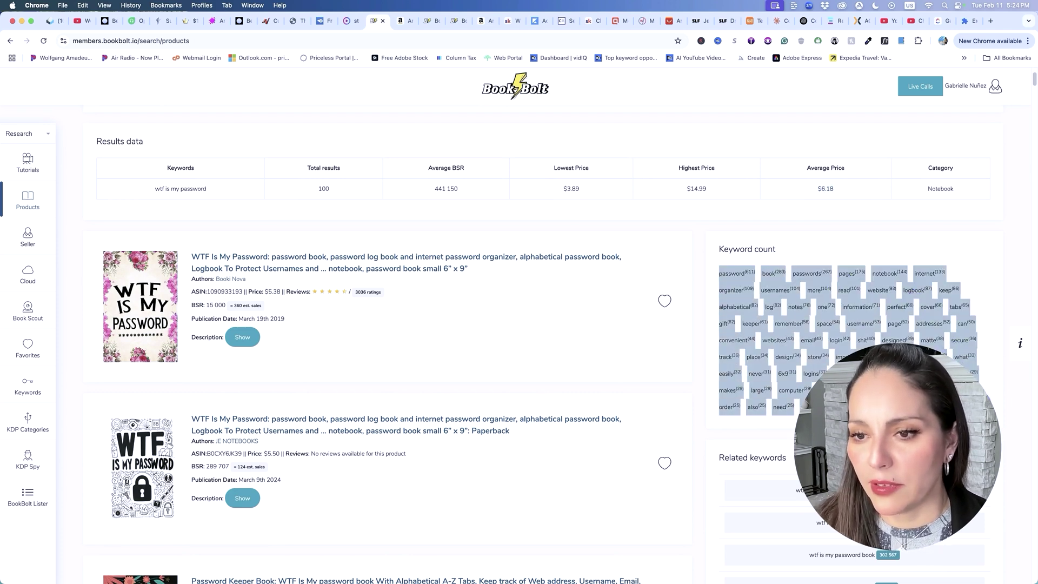
pyautogui.click(627, 279)
pyautogui.scroll(-1, 627, 278)
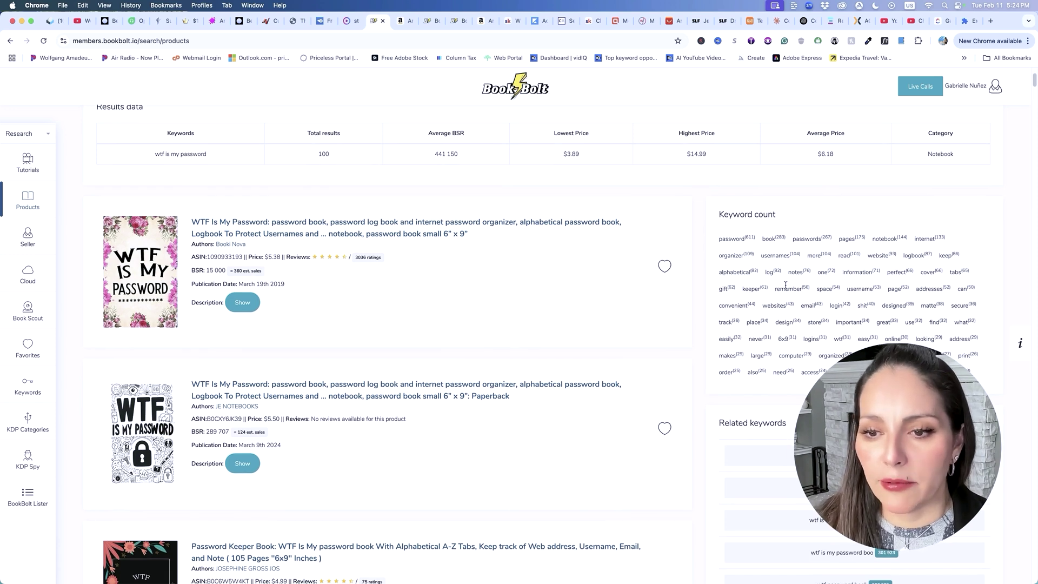
pyautogui.scroll(-5, 595, 285)
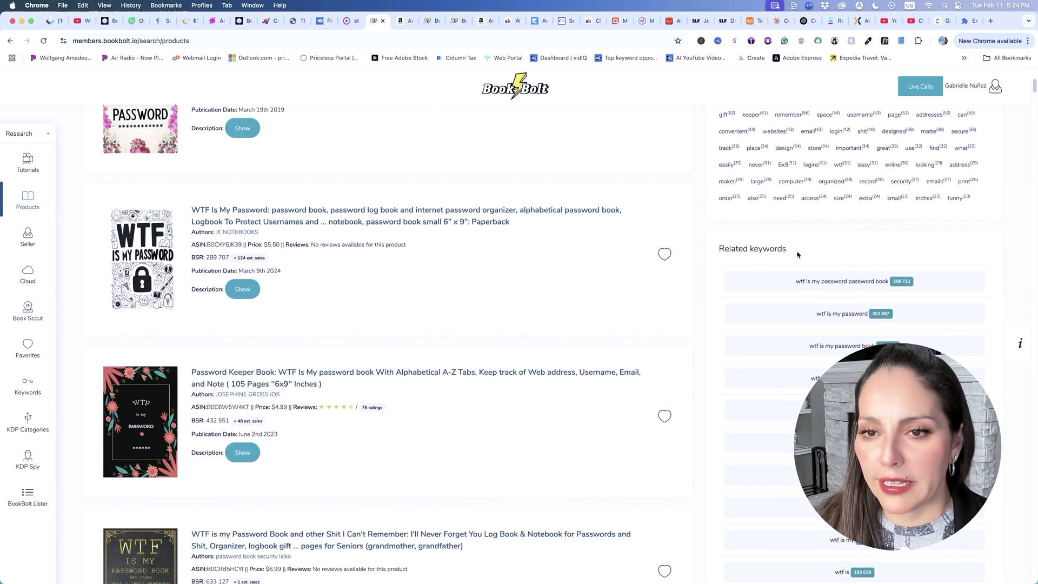
pyautogui.scroll(-9, 957, 255)
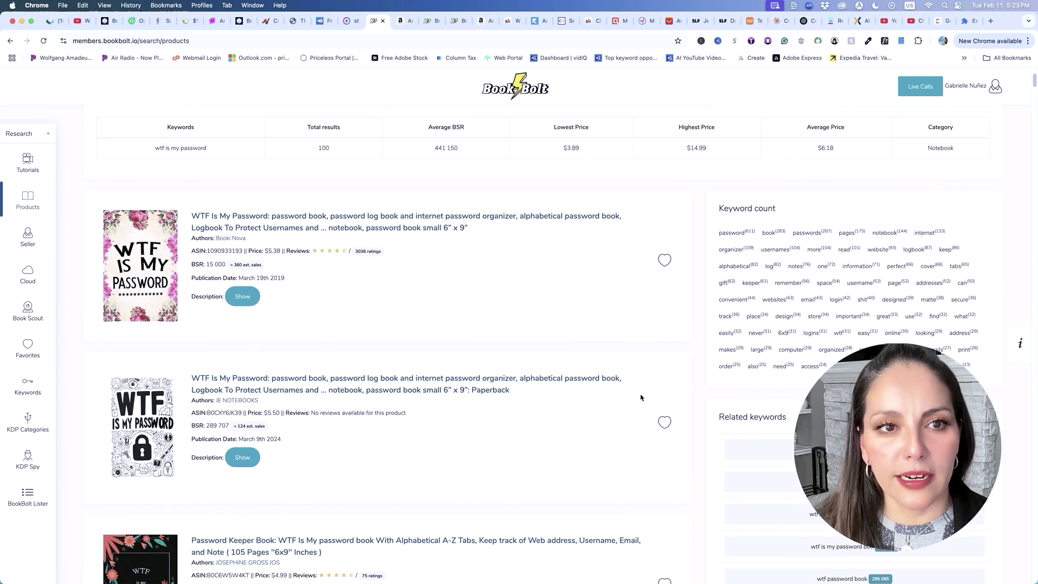
# Compare the BSR and estimated sales of the top "WTF Is My Password" listing with the listings further down the results
pyautogui.scroll(3, 641, 398)
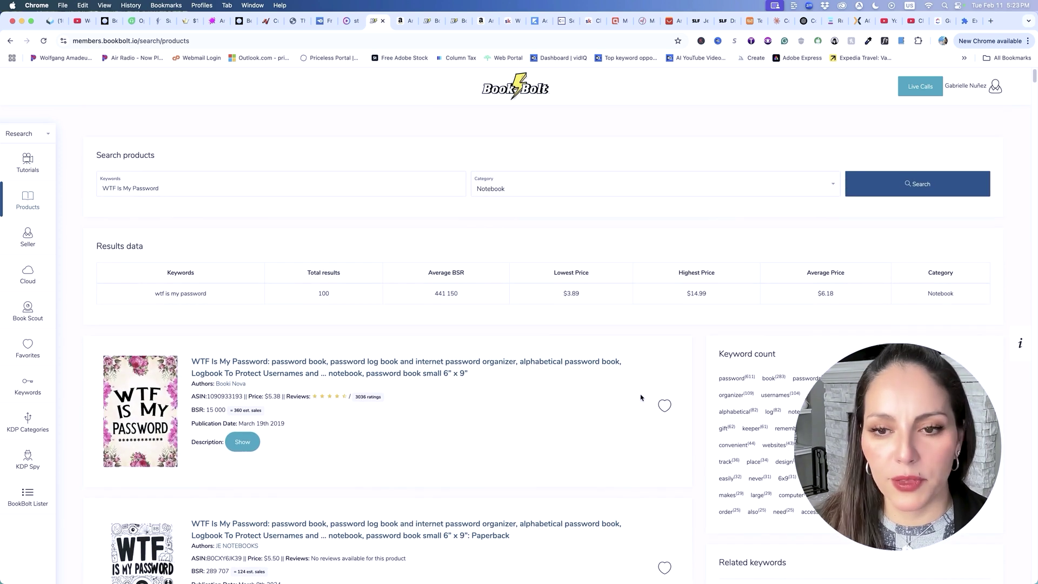
pyautogui.scroll(-5, 641, 397)
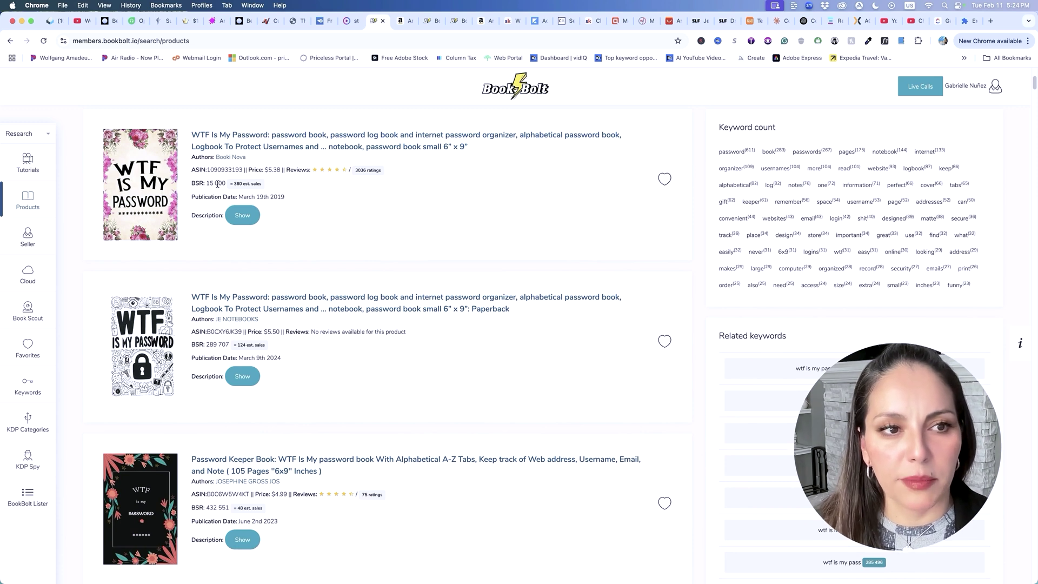
pyautogui.moveTo(206, 182); pyautogui.dragTo(226, 183)
pyautogui.click(299, 187)
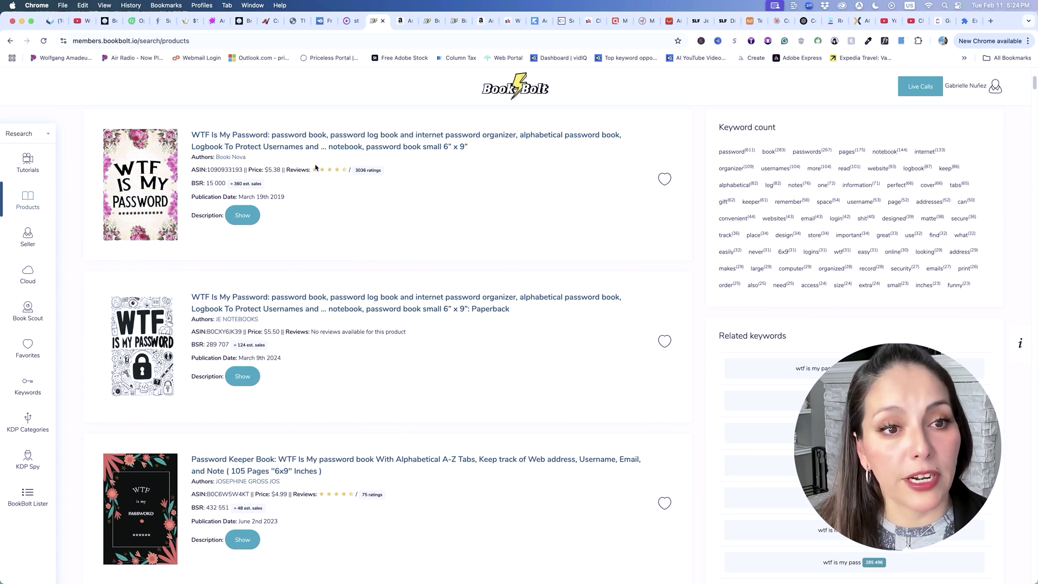
pyautogui.scroll(3, 354, 222)
pyautogui.moveTo(205, 299); pyautogui.dragTo(225, 299)
pyautogui.scroll(-10, 356, 303)
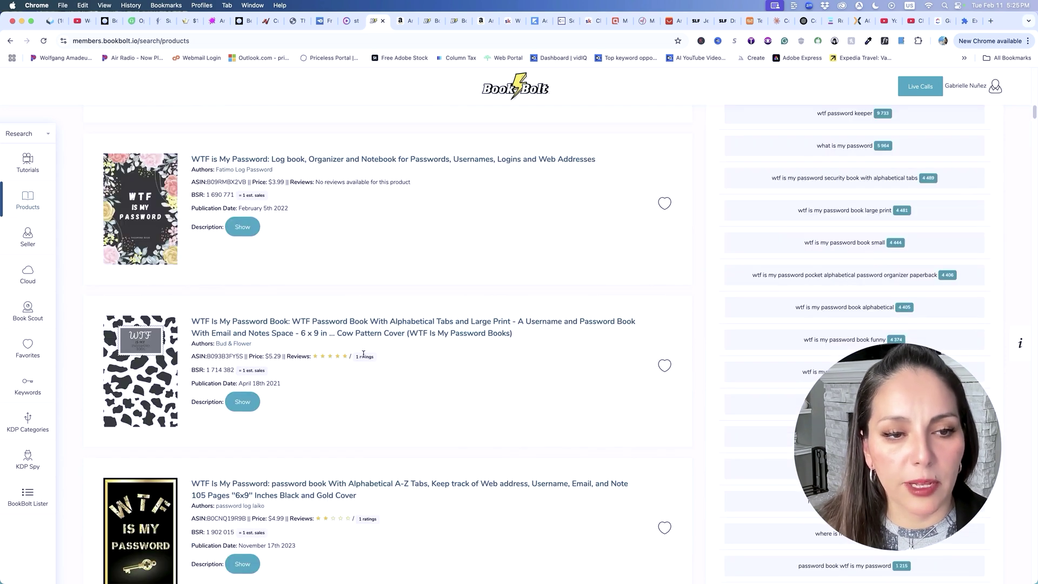
pyautogui.scroll(-6, 363, 354)
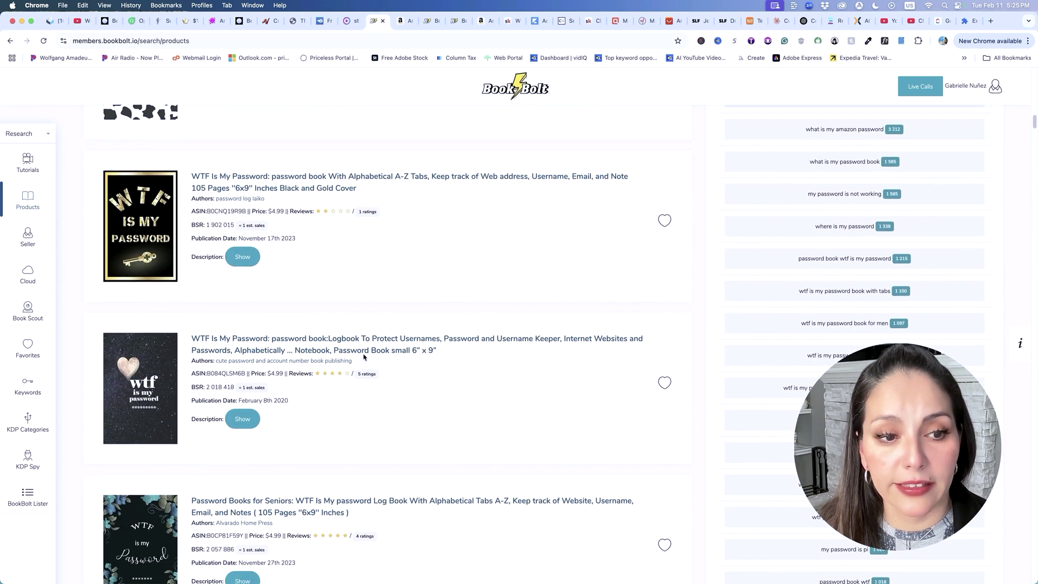
pyautogui.scroll(-14, 364, 357)
pyautogui.scroll(-5, 402, 414)
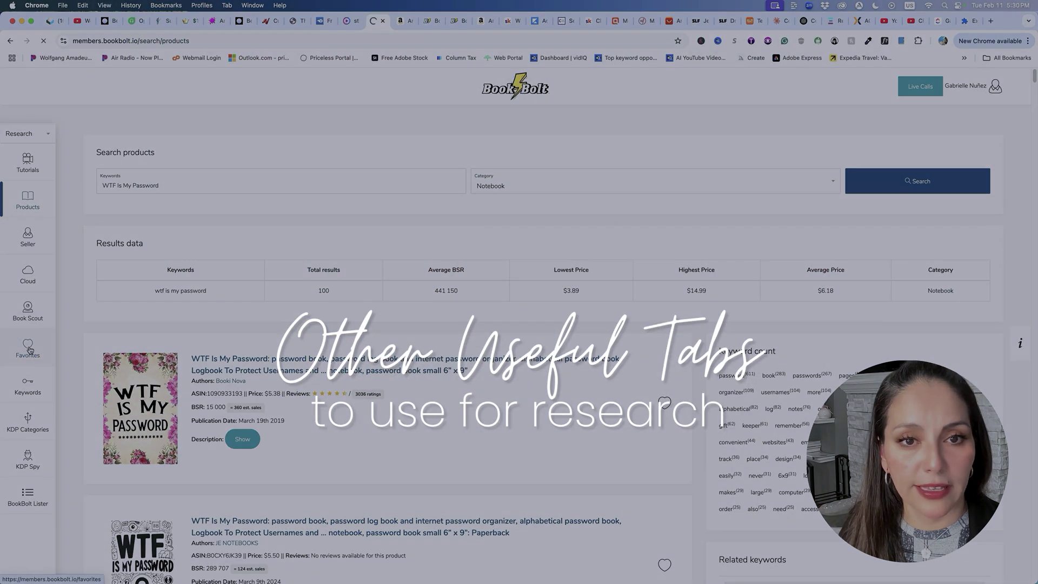
# Create and save a new favorites category named Notebooks
pyautogui.click(28, 348)
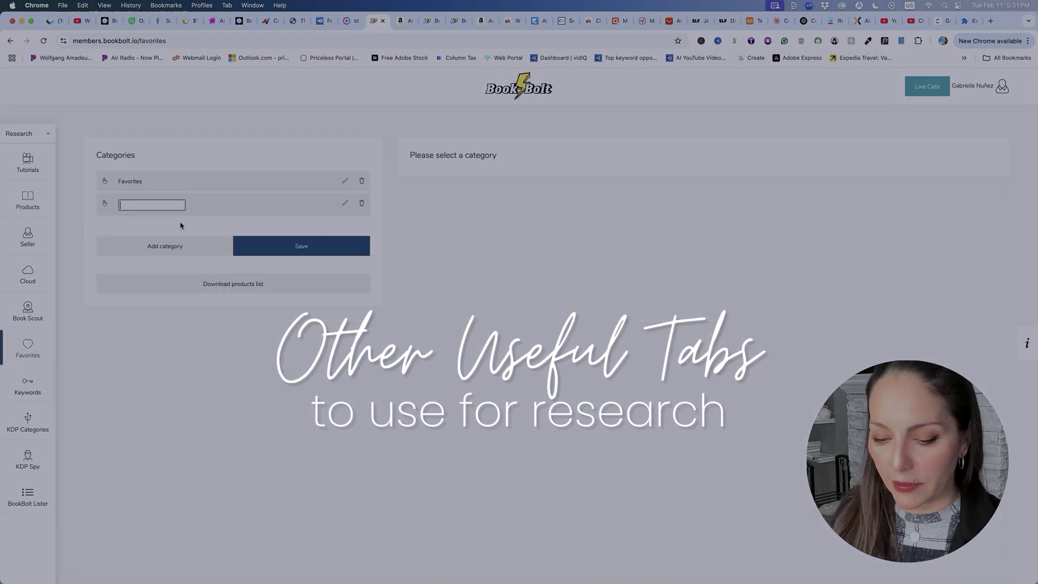
pyautogui.write('Notebooks')
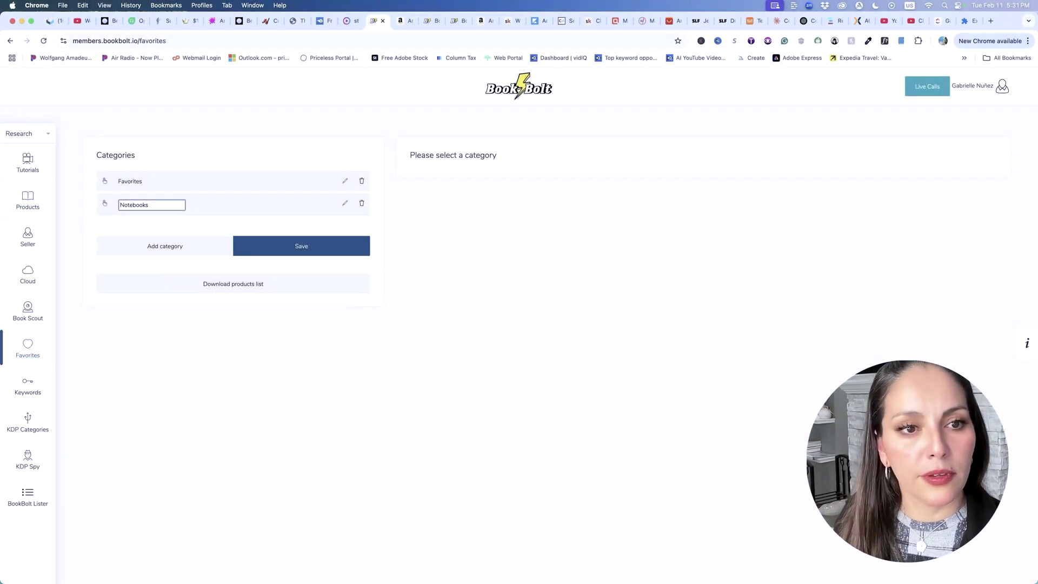
pyautogui.click(287, 245)
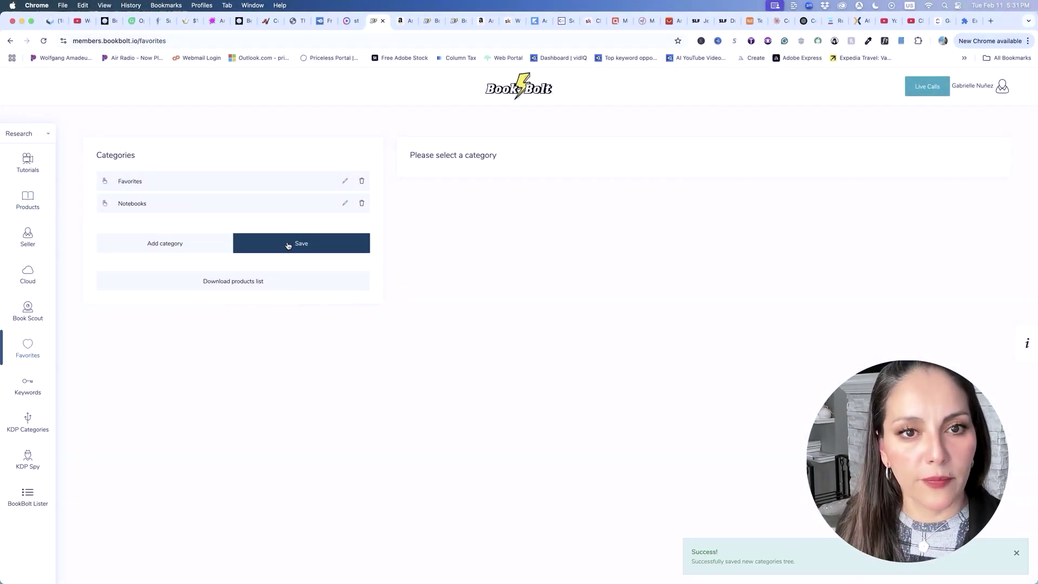
# Save the first "WTF Is My Password" product, with the pink floral cover, to the Notebooks favorites category
pyautogui.click(32, 204)
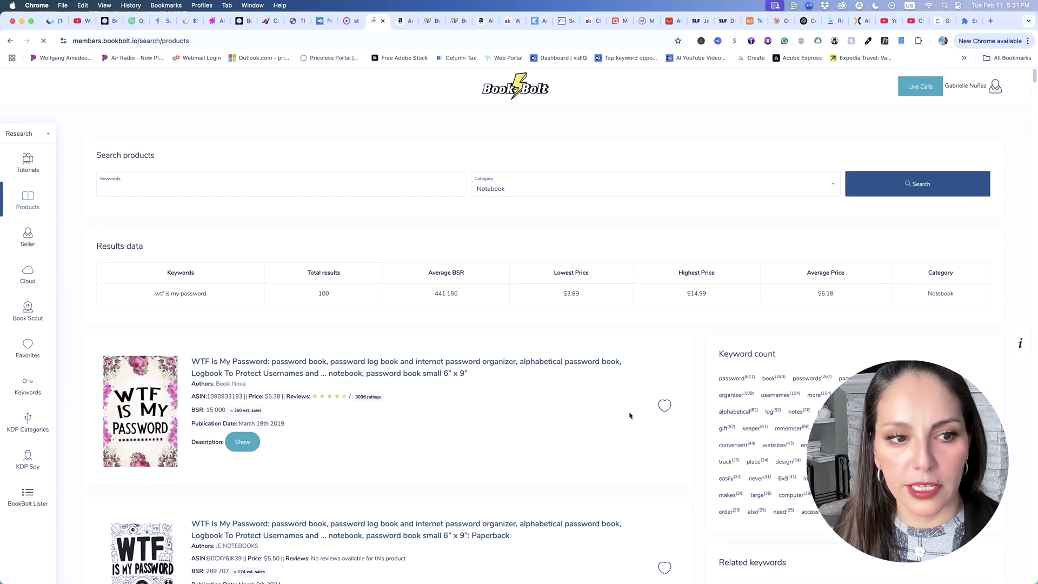
pyautogui.scroll(-3, 632, 405)
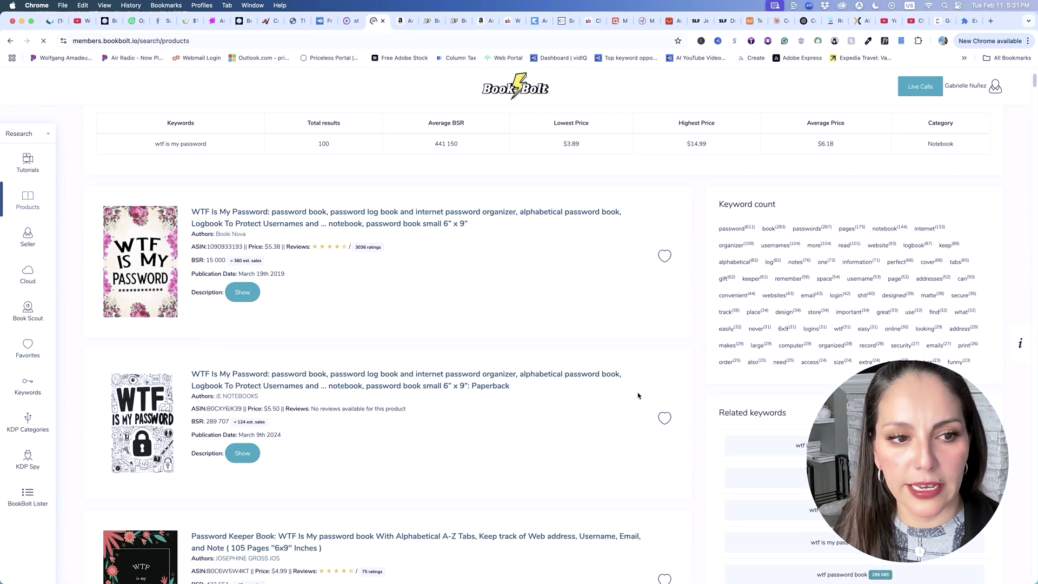
pyautogui.click(665, 257)
pyautogui.click(519, 158)
pyautogui.click(598, 205)
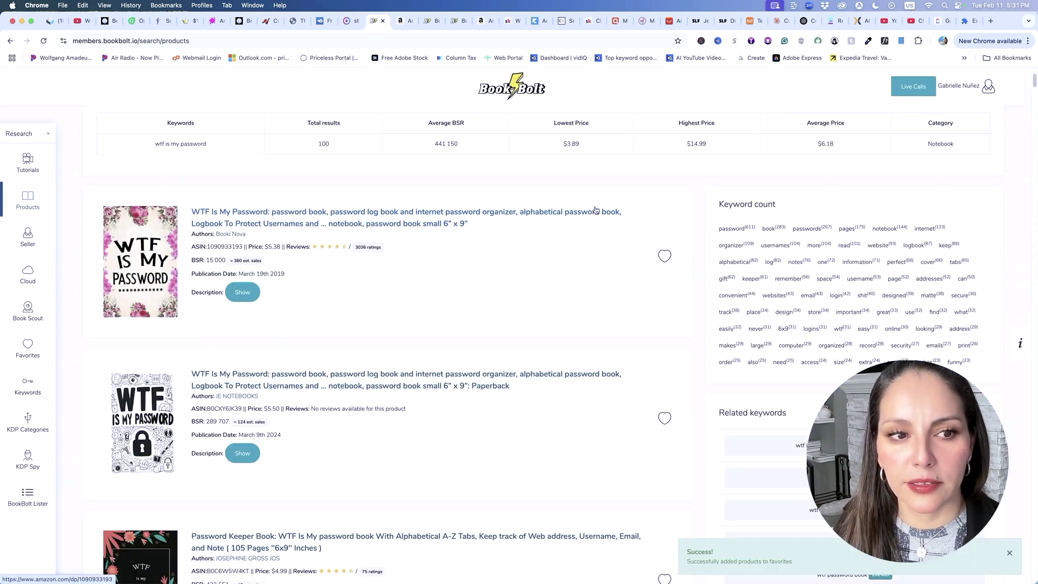
# Add the "Log book, Organizer and Notebook for Passwords" listing with the dark floral cover to the Notebooks favorites and display that category
pyautogui.scroll(-3, 580, 287)
pyautogui.scroll(-10, 579, 288)
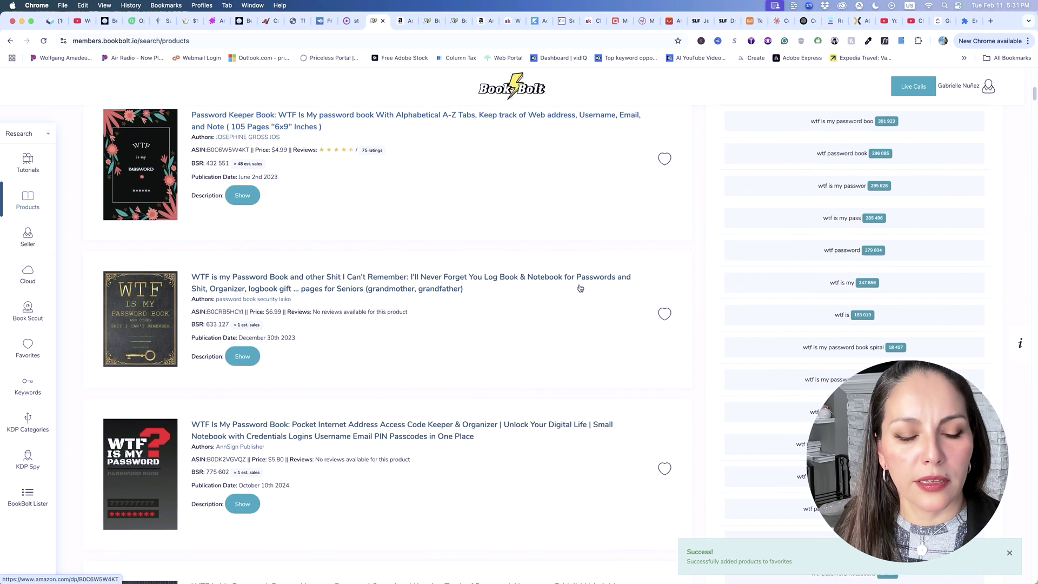
pyautogui.scroll(-4, 580, 287)
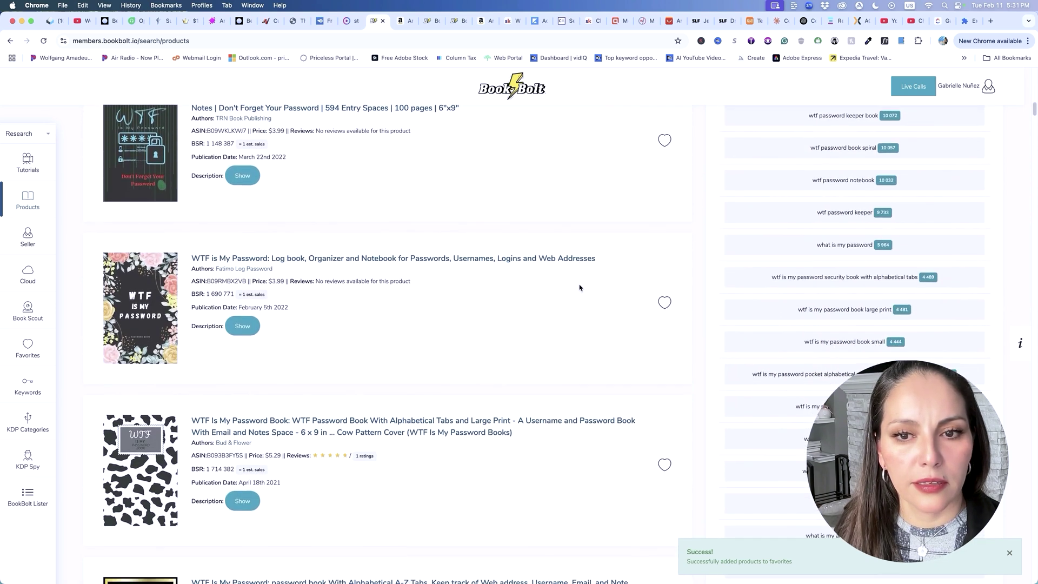
pyautogui.click(664, 285)
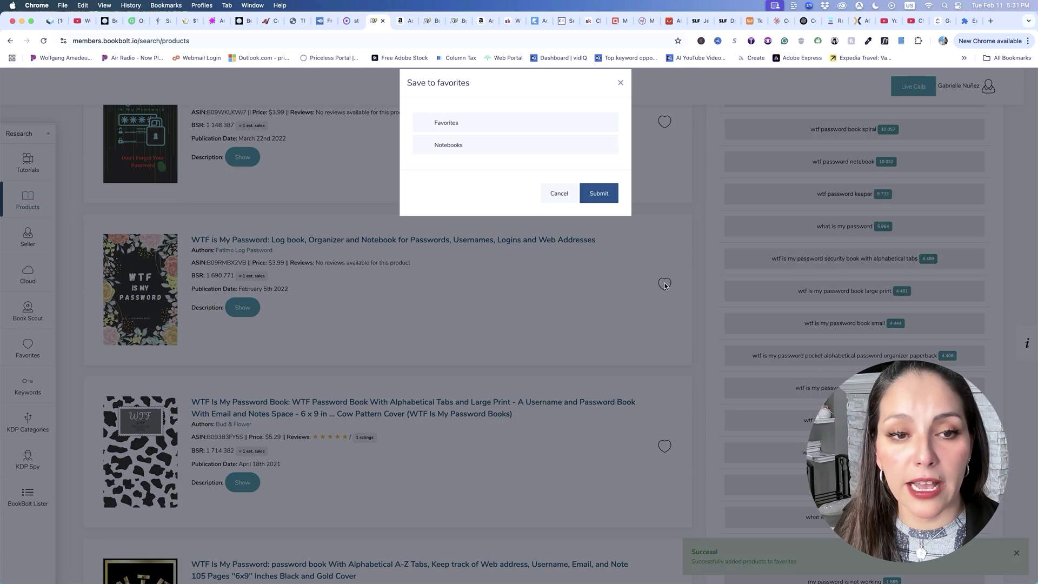
pyautogui.click(598, 204)
pyautogui.scroll(-1, 337, 272)
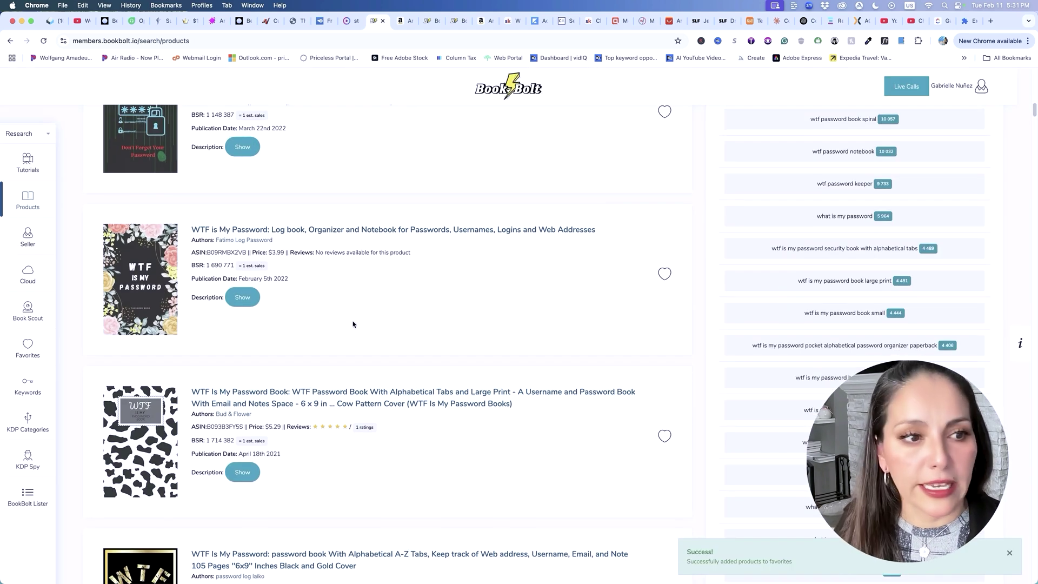
pyautogui.click(33, 352)
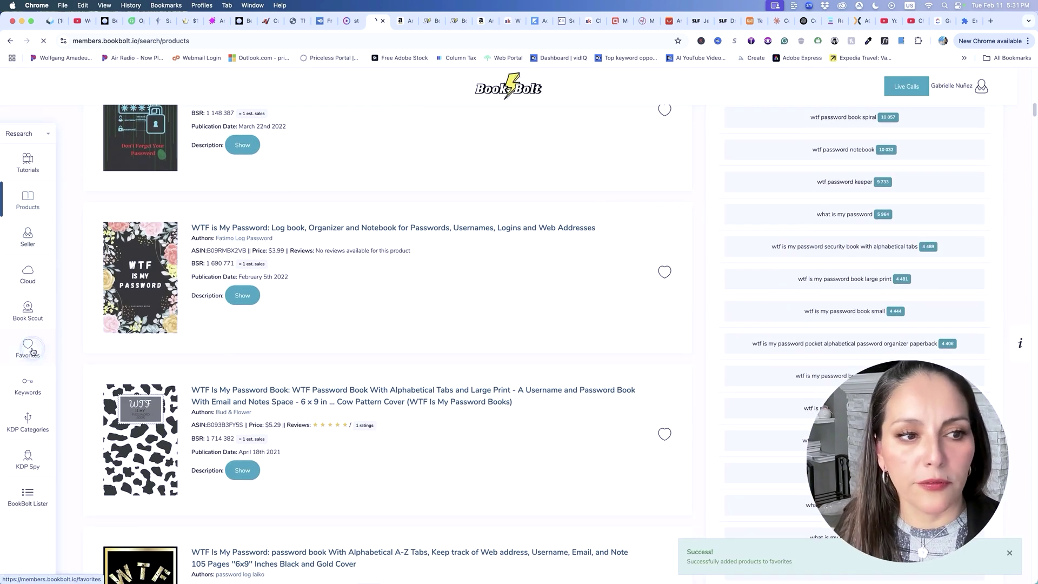
pyautogui.click(175, 206)
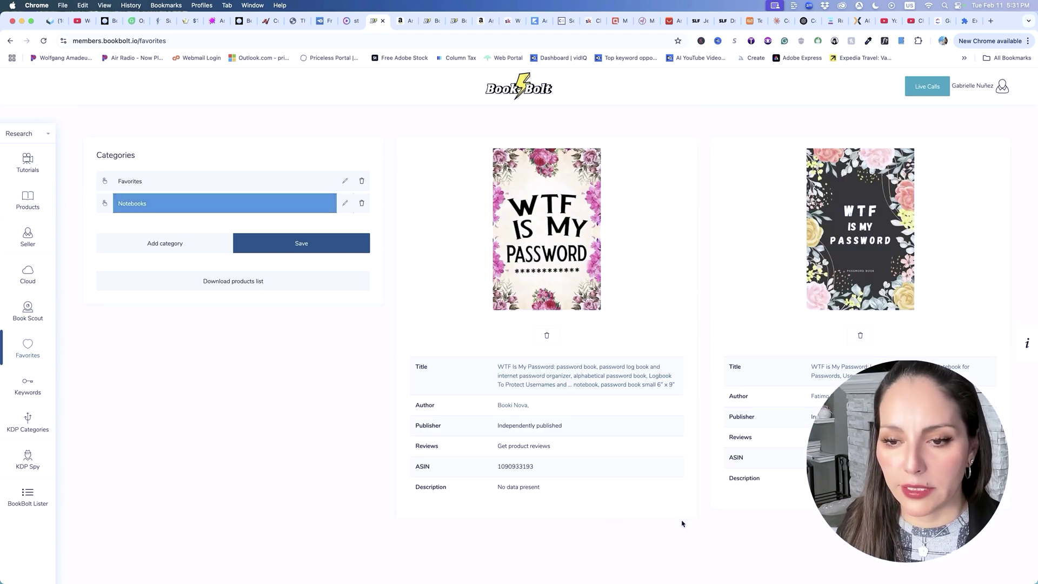
# In the keyword finder, favorite the Google trending phrases "can not remember my password", "can t remember my password" and "change password for my account"
pyautogui.click(25, 391)
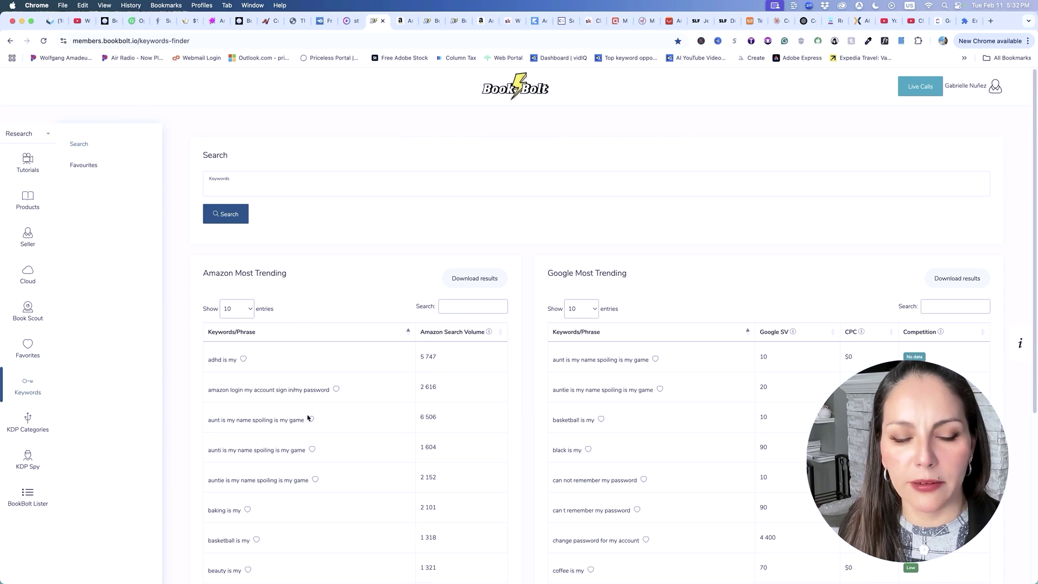
pyautogui.scroll(-3, 340, 439)
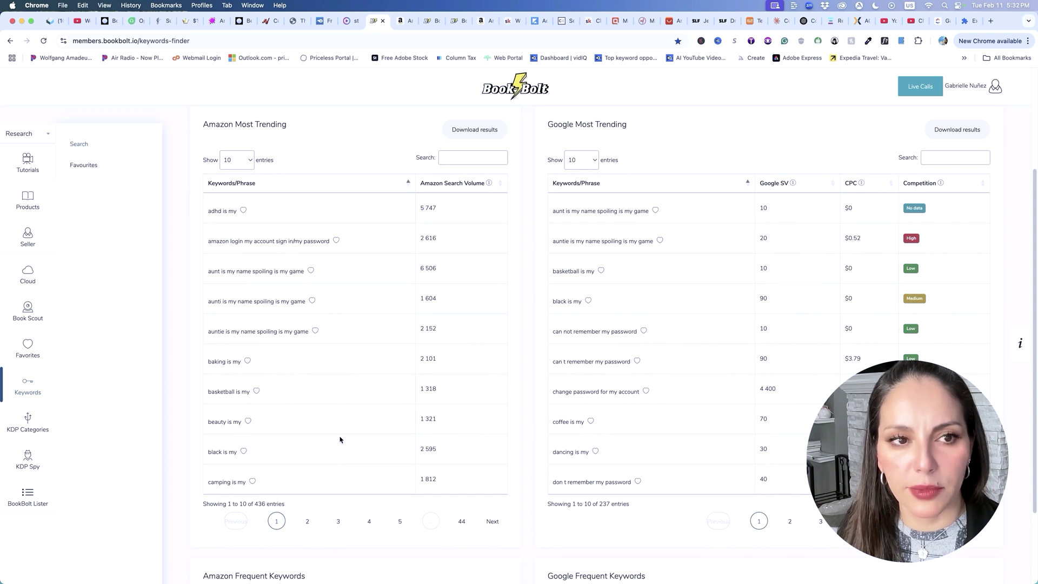
pyautogui.scroll(3, 340, 440)
pyautogui.scroll(-5, 963, 261)
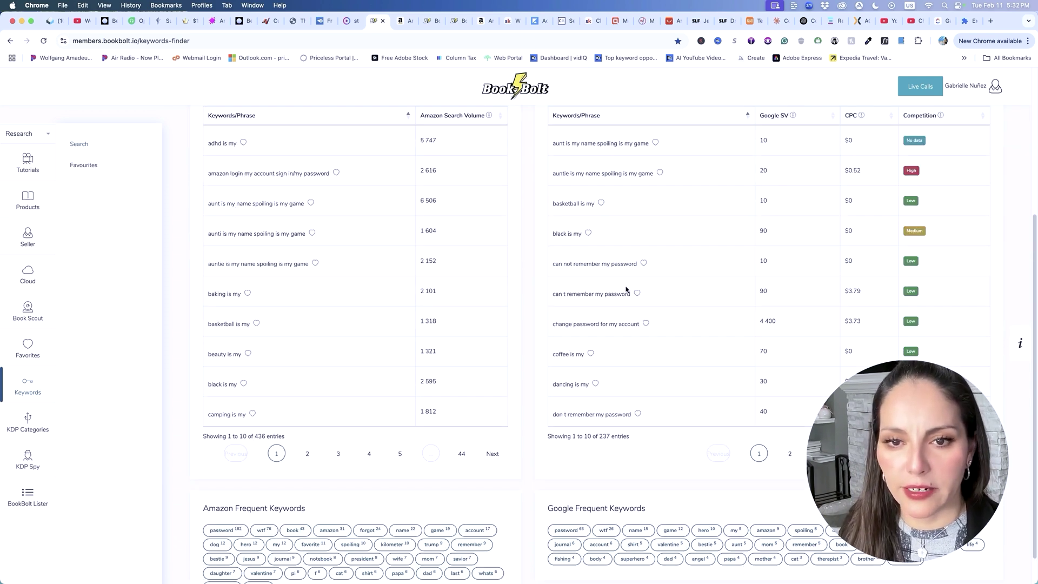
pyautogui.click(644, 264)
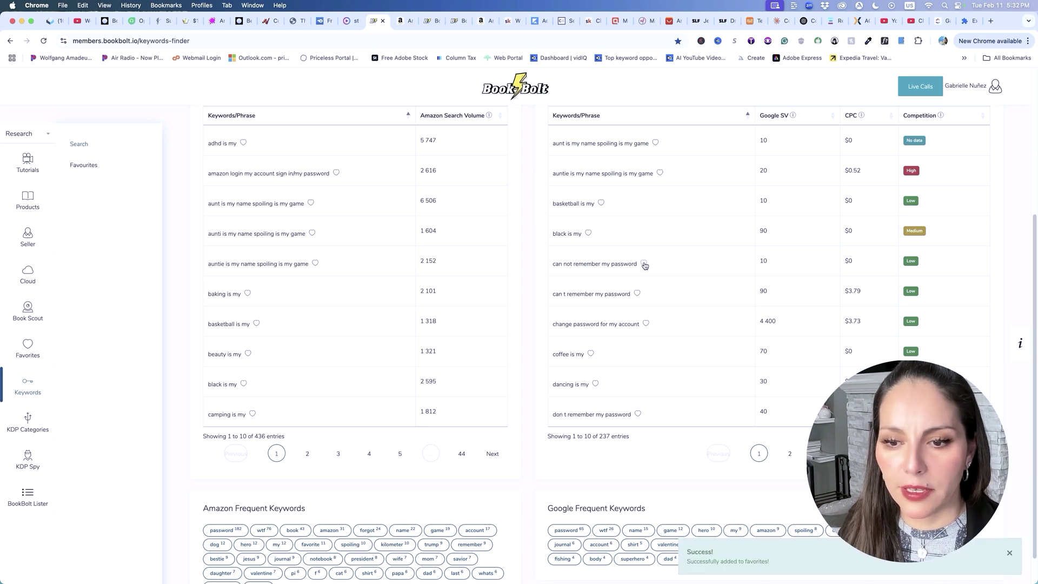
pyautogui.click(637, 293)
pyautogui.click(645, 324)
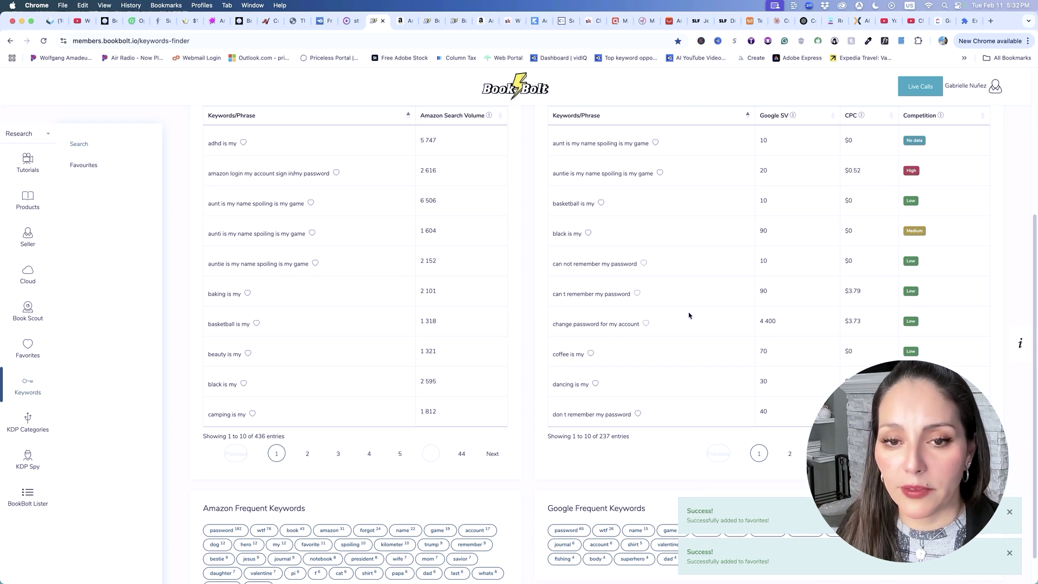
pyautogui.scroll(-1, 688, 315)
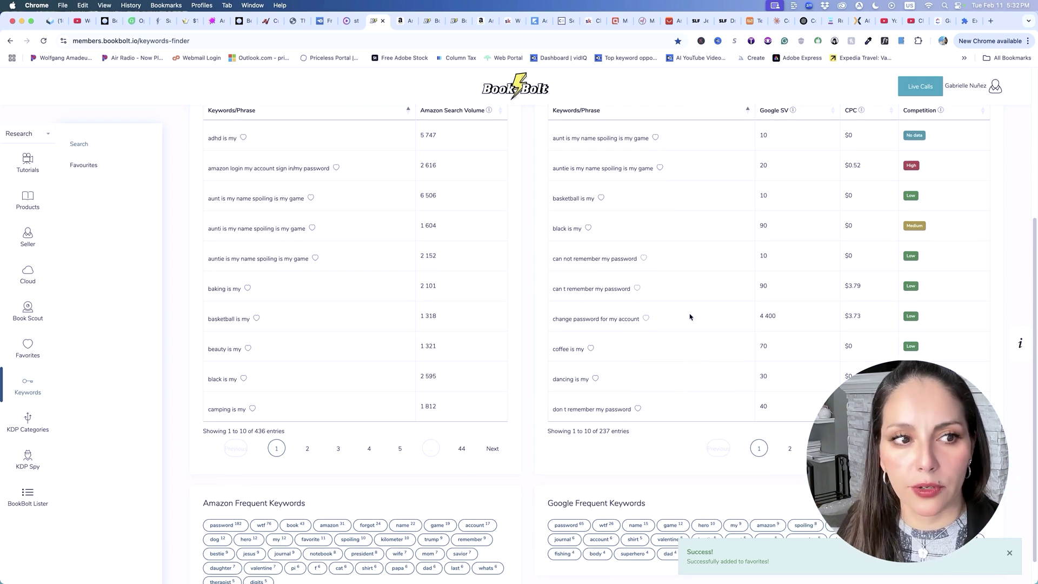
# Open the KDP category finder and enter "WTF Is My Password" as its keywords
pyautogui.click(29, 422)
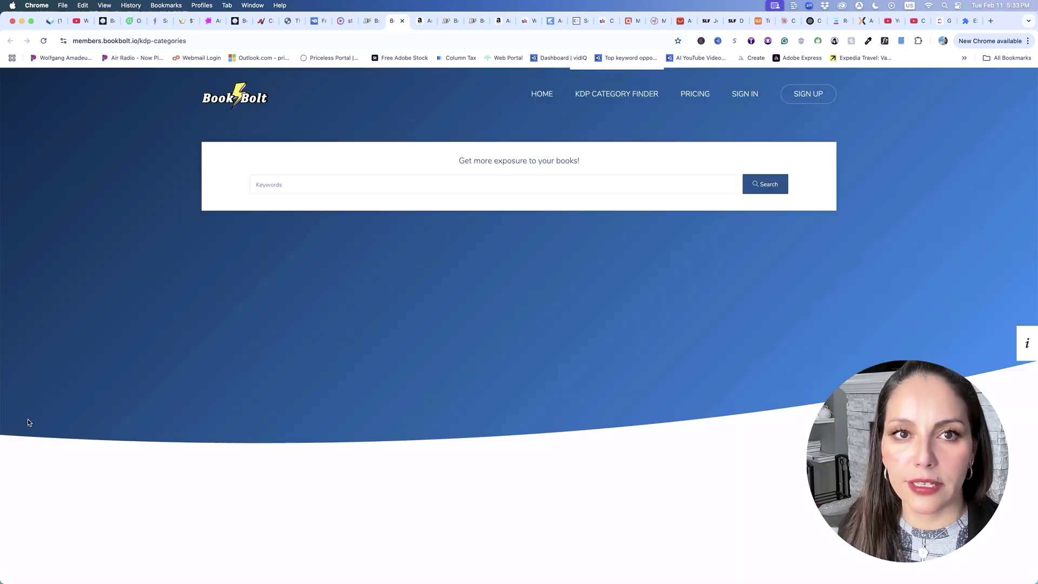
pyautogui.click(301, 186)
pyautogui.press('super+v')
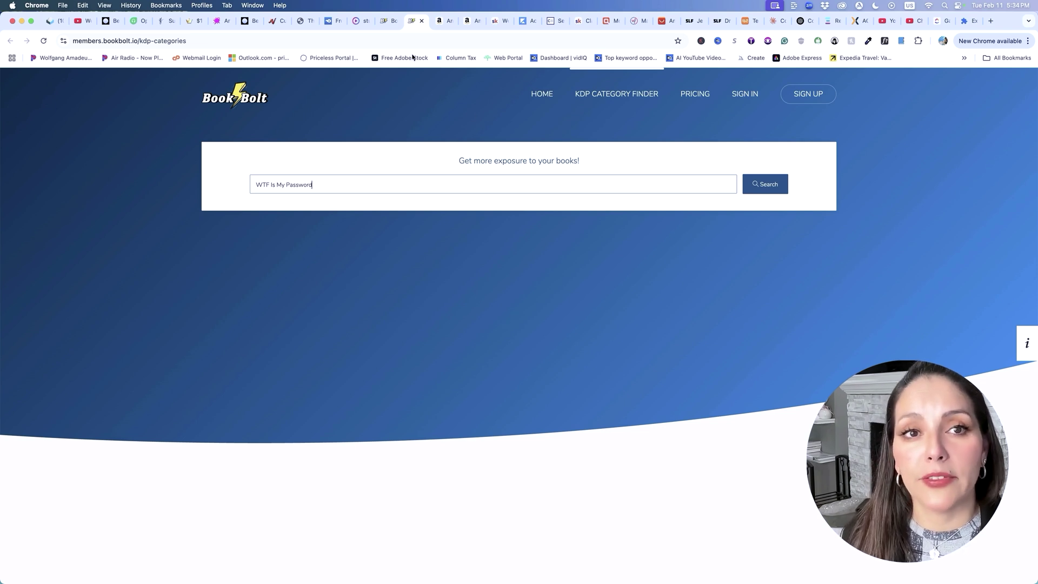
# Look at the KDP Spy extension's Chrome Web Store page and return to the Products research results
pyautogui.click(386, 21)
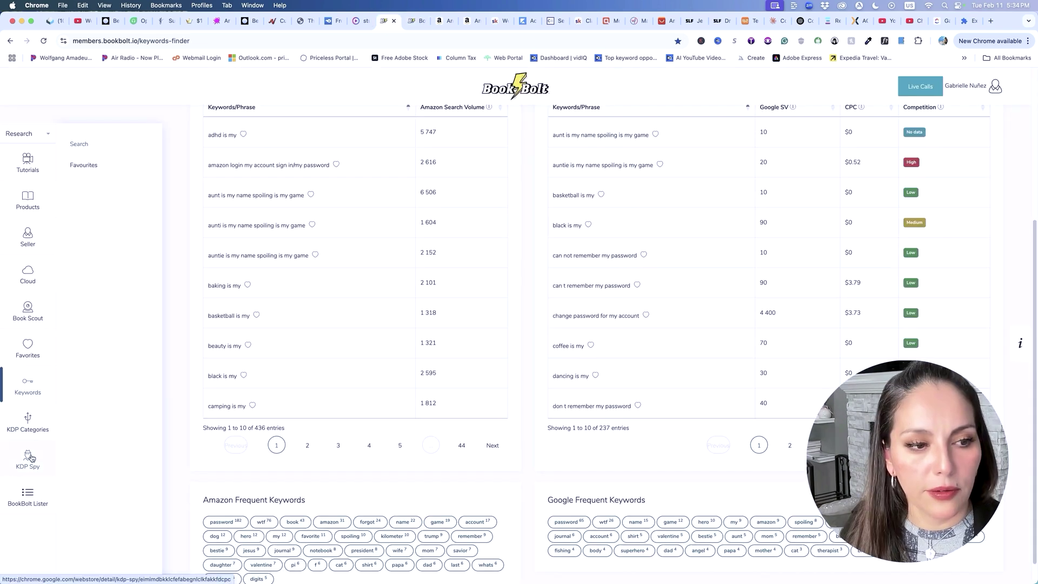
pyautogui.click(31, 458)
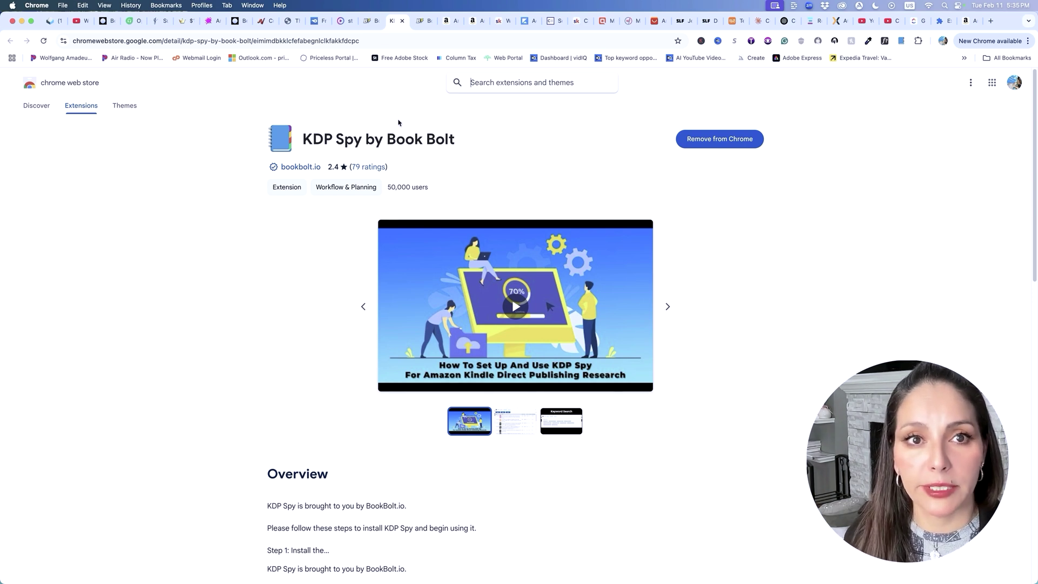
pyautogui.scroll(-1, 525, 166)
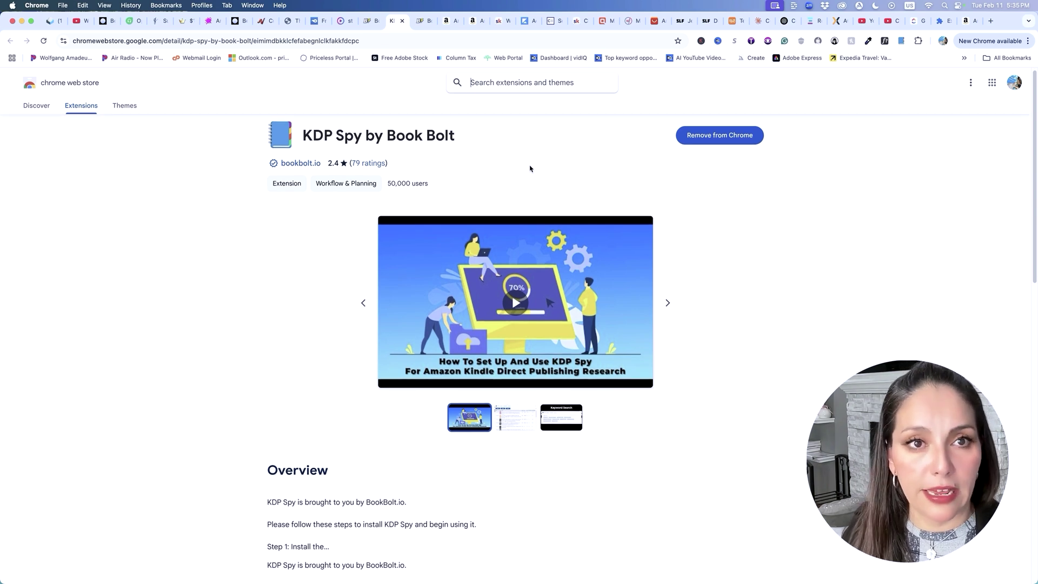
pyautogui.click(373, 21)
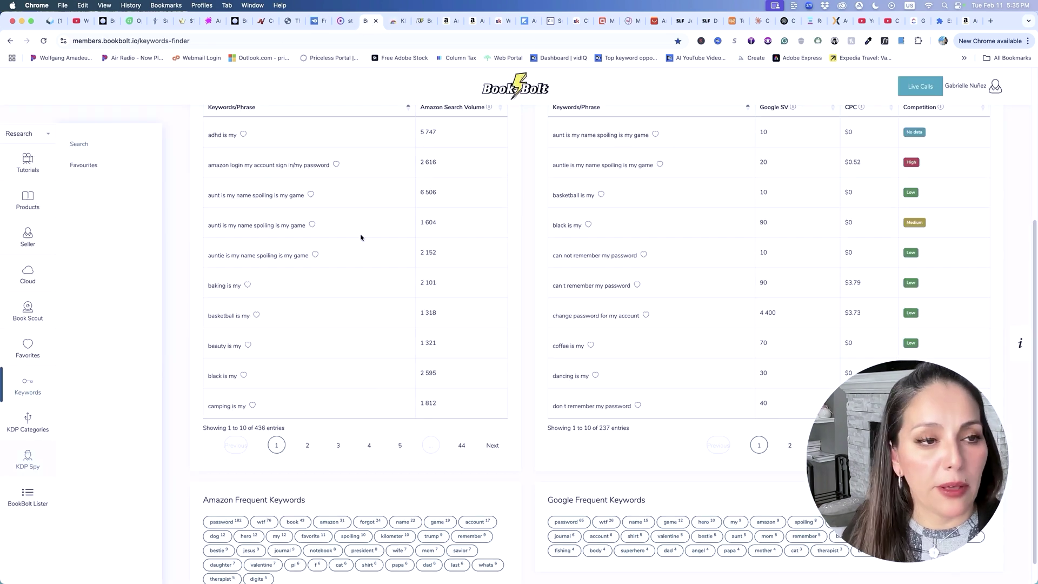
pyautogui.click(32, 201)
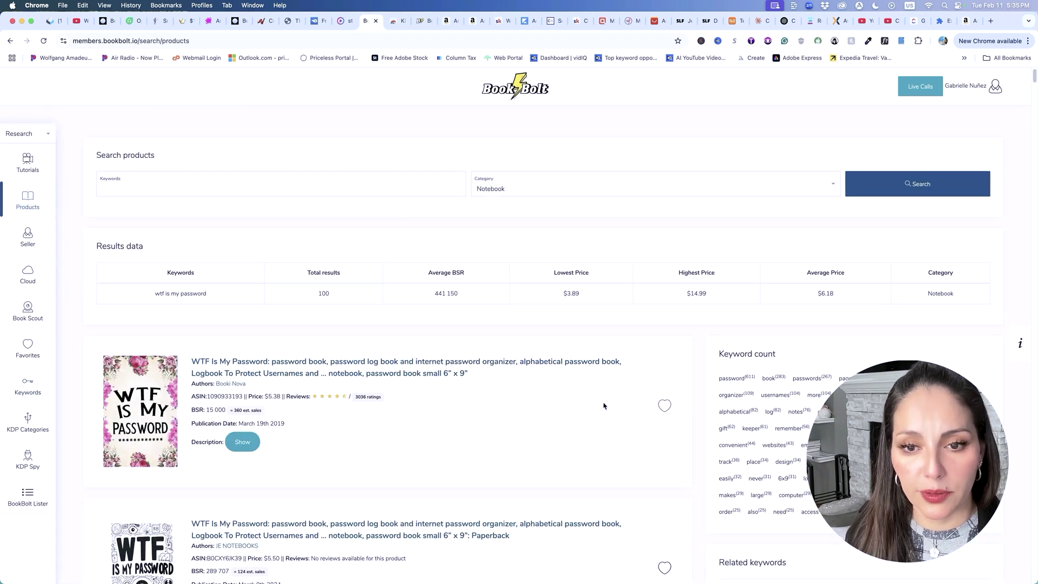
# Review the first floral "WTF Is My Password" listing's sales estimate, ASIN and price, and expand its description to read it
pyautogui.scroll(-3, 604, 405)
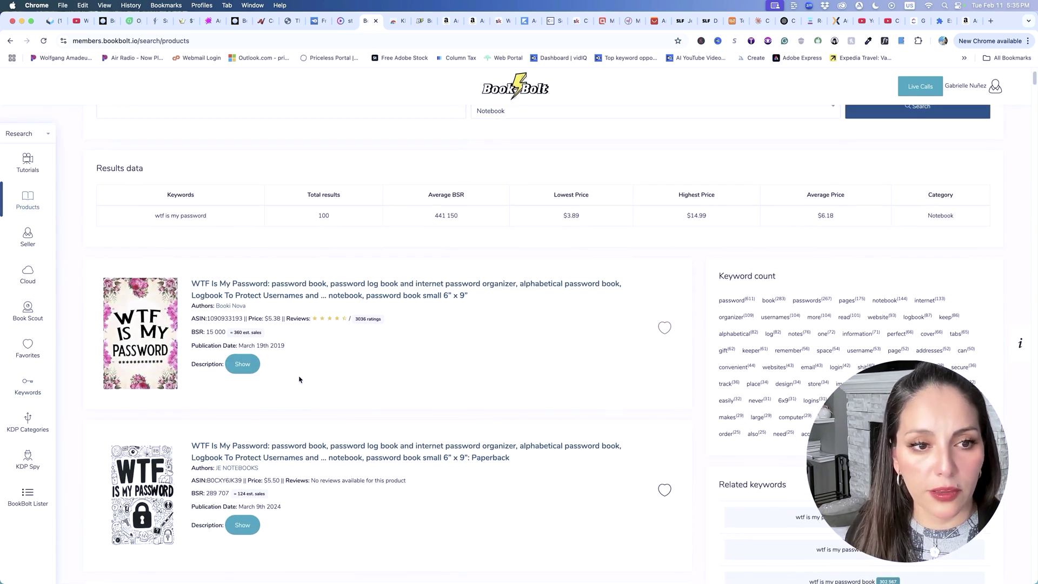
pyautogui.click(233, 332)
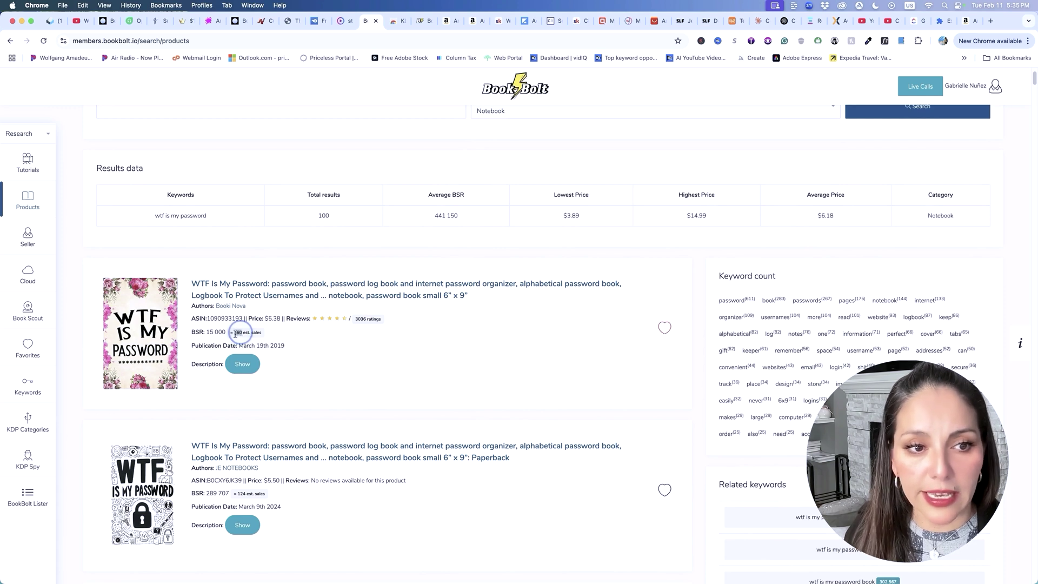
pyautogui.moveTo(206, 332); pyautogui.dragTo(247, 319)
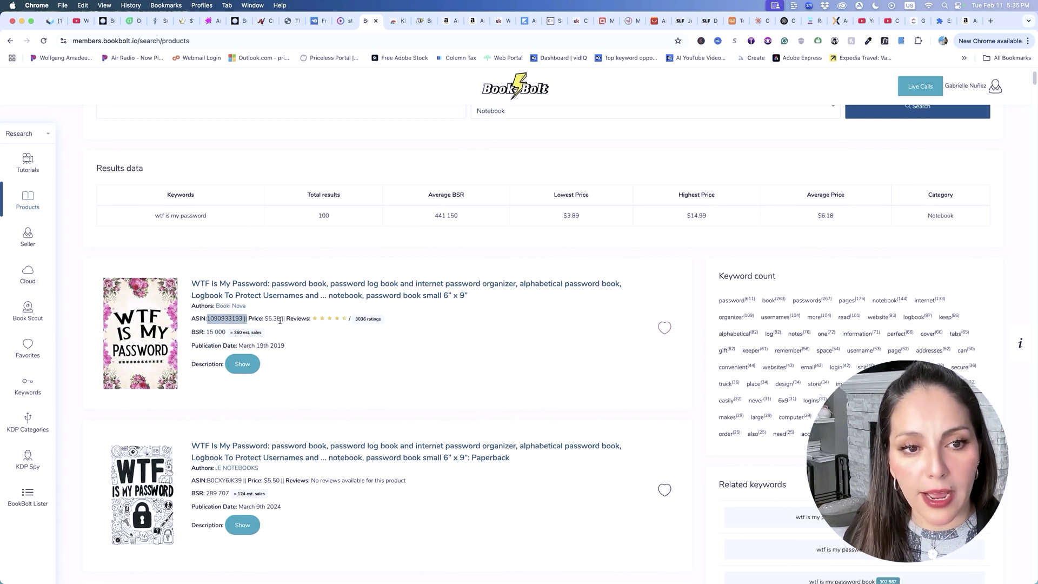
pyautogui.click(242, 366)
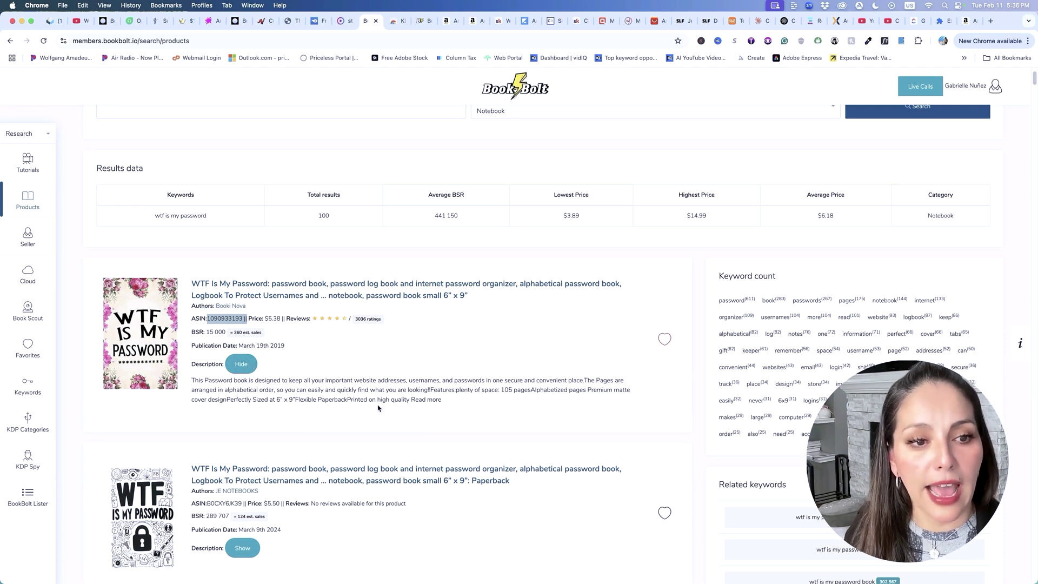
pyautogui.moveTo(192, 380); pyautogui.dragTo(454, 403)
pyautogui.scroll(-3, 453, 403)
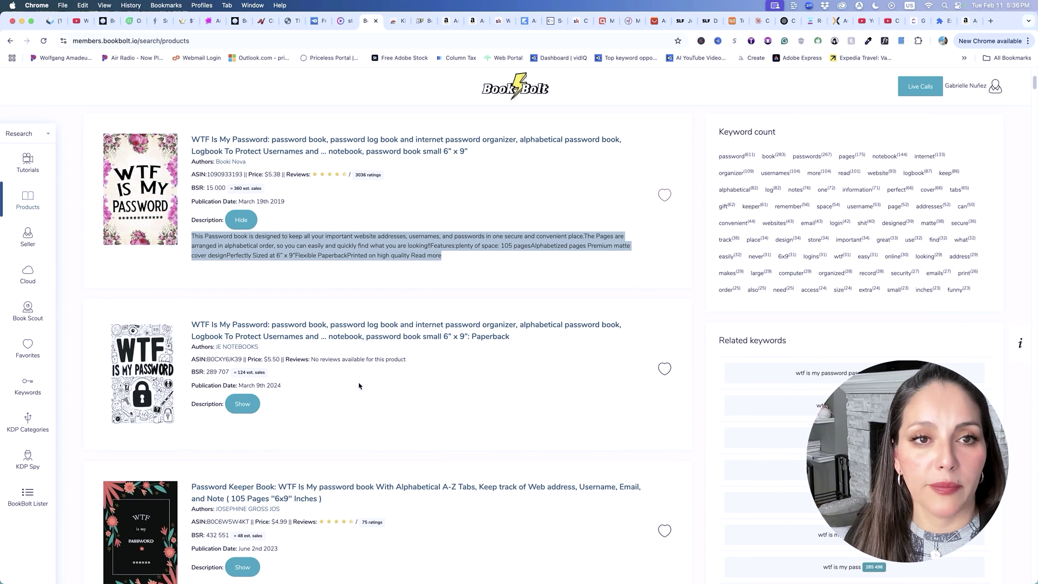
# Switch to Amazon and look over the open "WTF Is My Password" book results
pyautogui.click(448, 24)
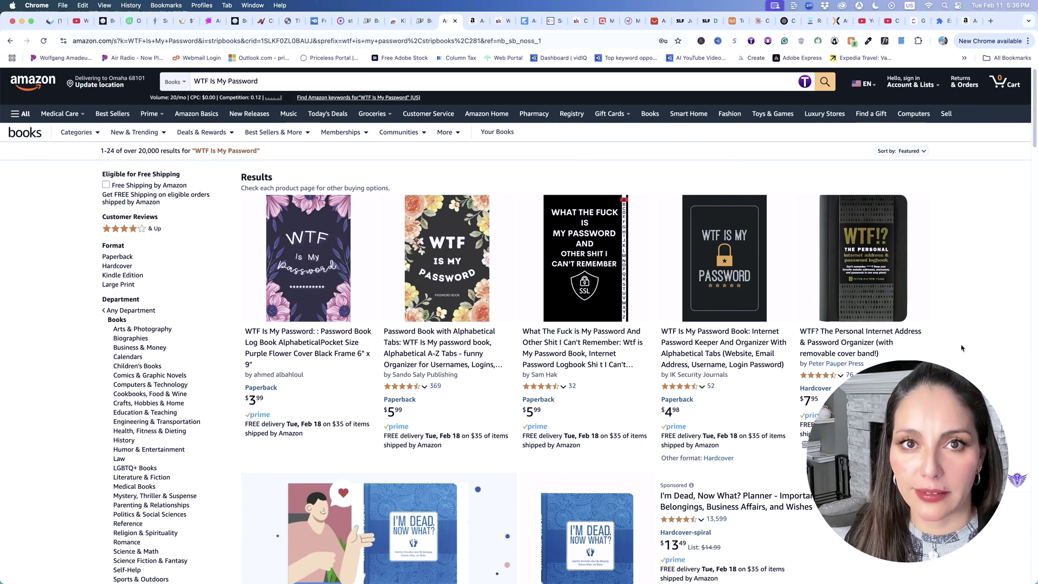
pyautogui.scroll(-2, 962, 348)
pyautogui.scroll(-10, 962, 348)
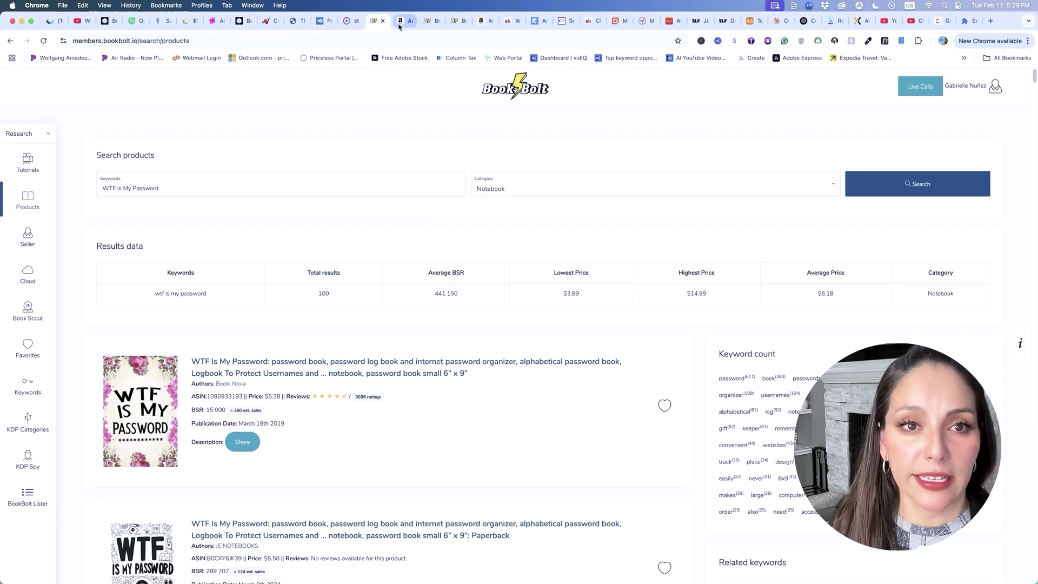
# Enter "WTF Is My Password" in Amazon's Books search and sort the Titans Pro suggestions by estimated search volume, highest first
pyautogui.click(401, 22)
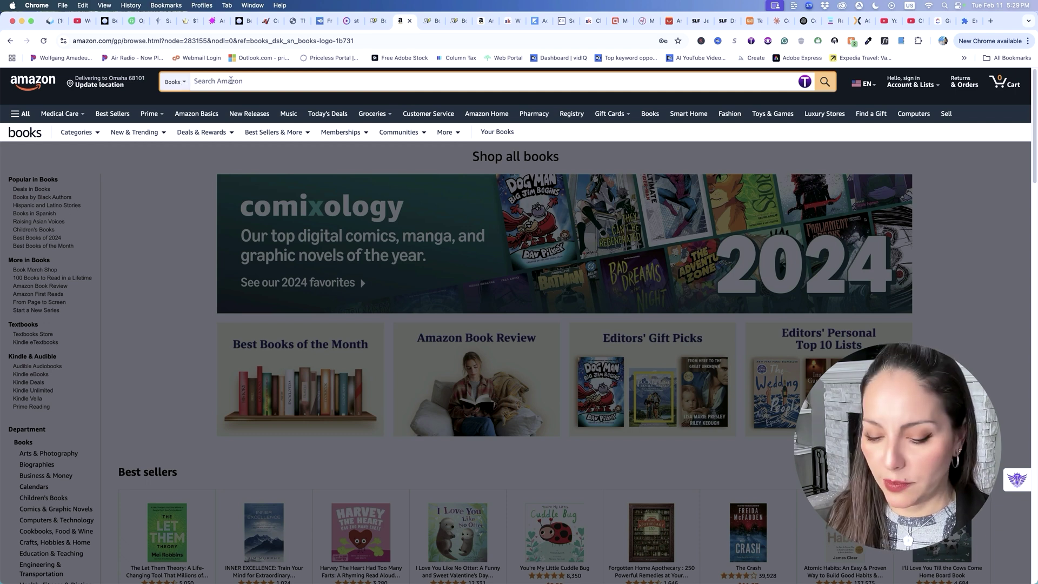
pyautogui.press('super+v')
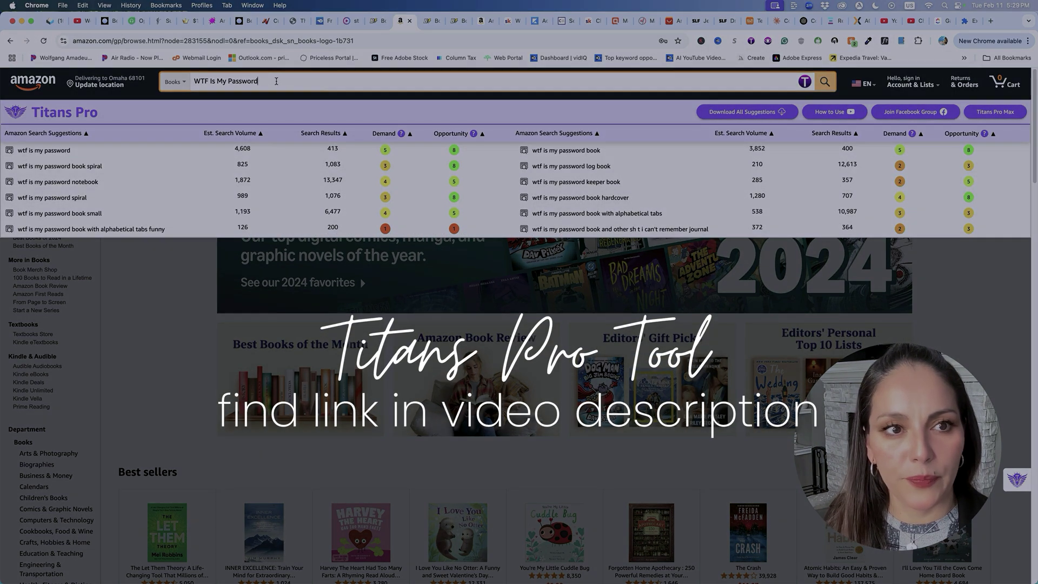
pyautogui.click(259, 134)
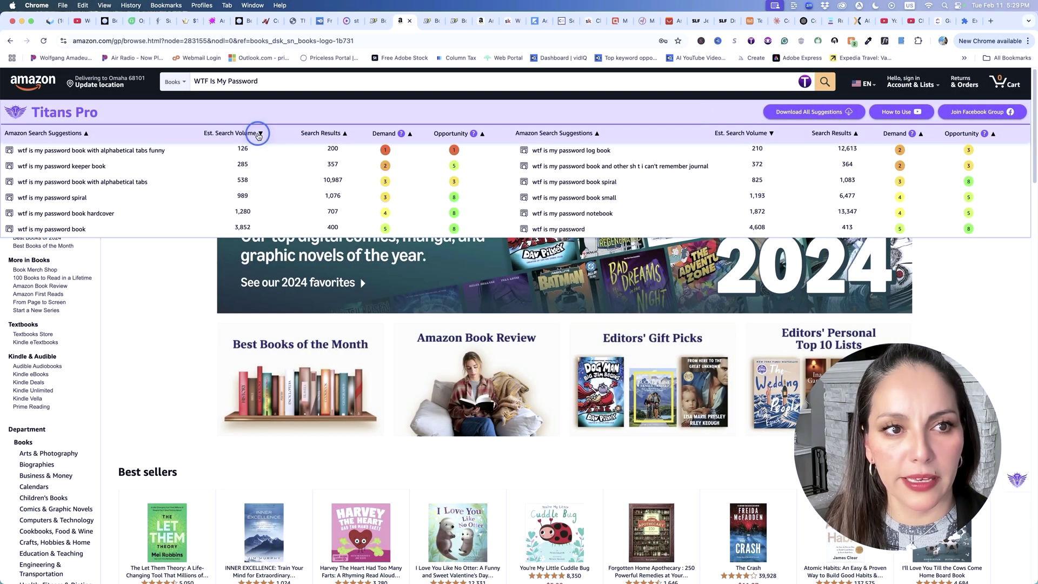
pyautogui.click(259, 134)
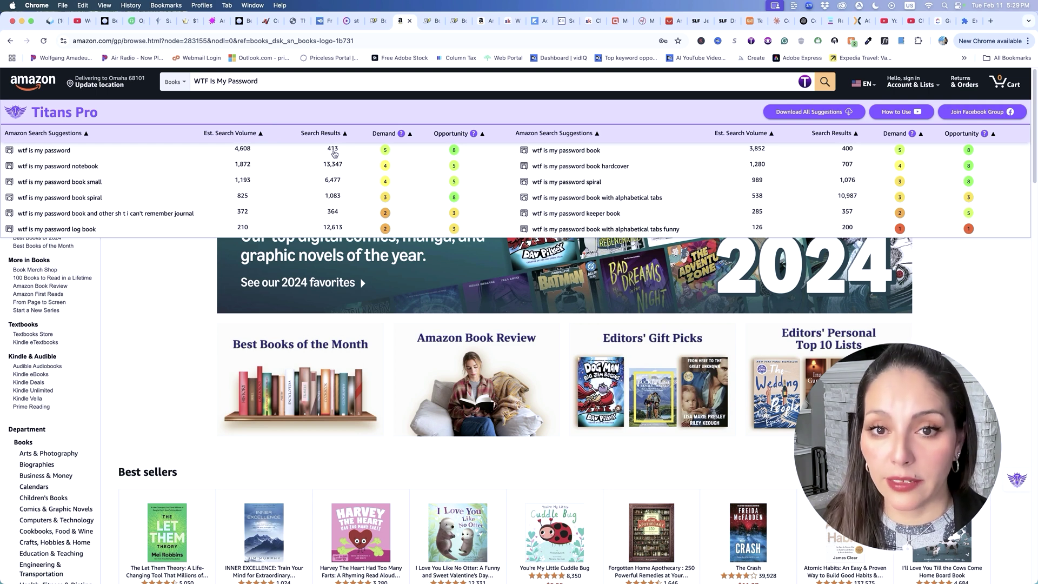
# Run the Amazon Books search for "WTF Is My Password", compare the cover designs, and return to the Book Bolt product research
pyautogui.click(286, 81)
pyautogui.press('Return')
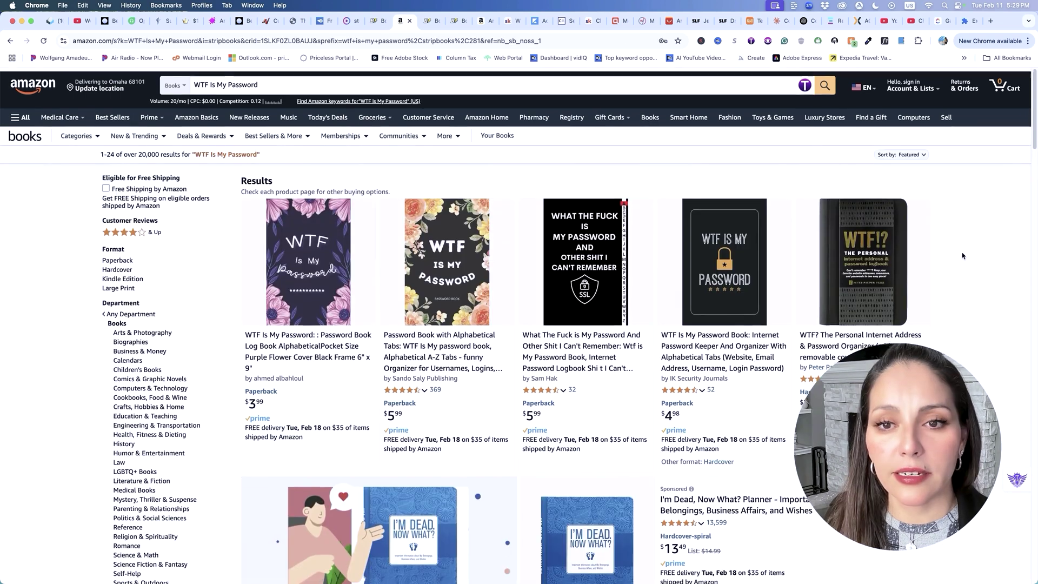
pyautogui.scroll(-1, 963, 255)
pyautogui.scroll(-15, 963, 255)
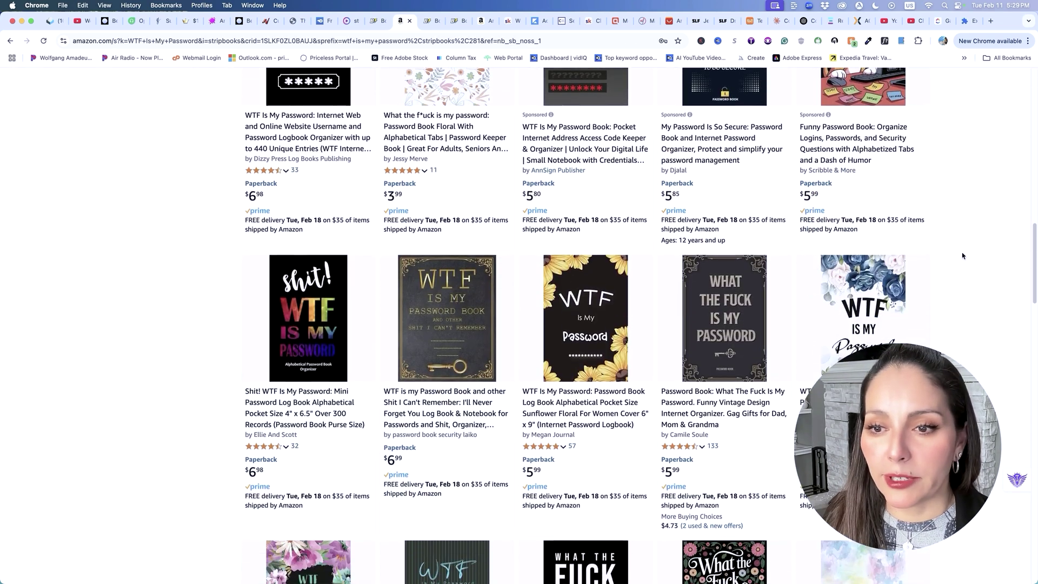
pyautogui.scroll(-6, 962, 256)
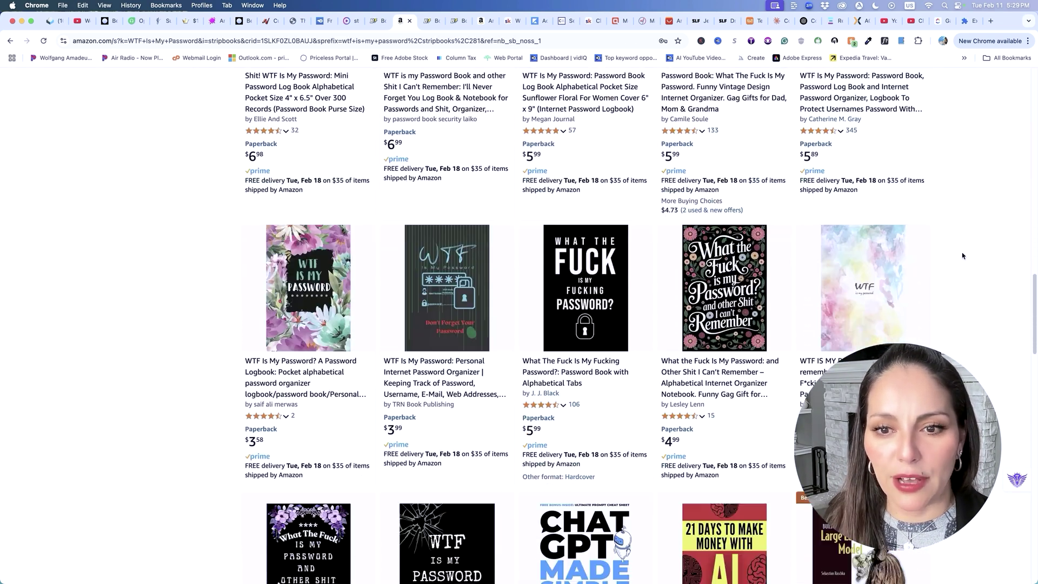
pyautogui.scroll(-2, 962, 256)
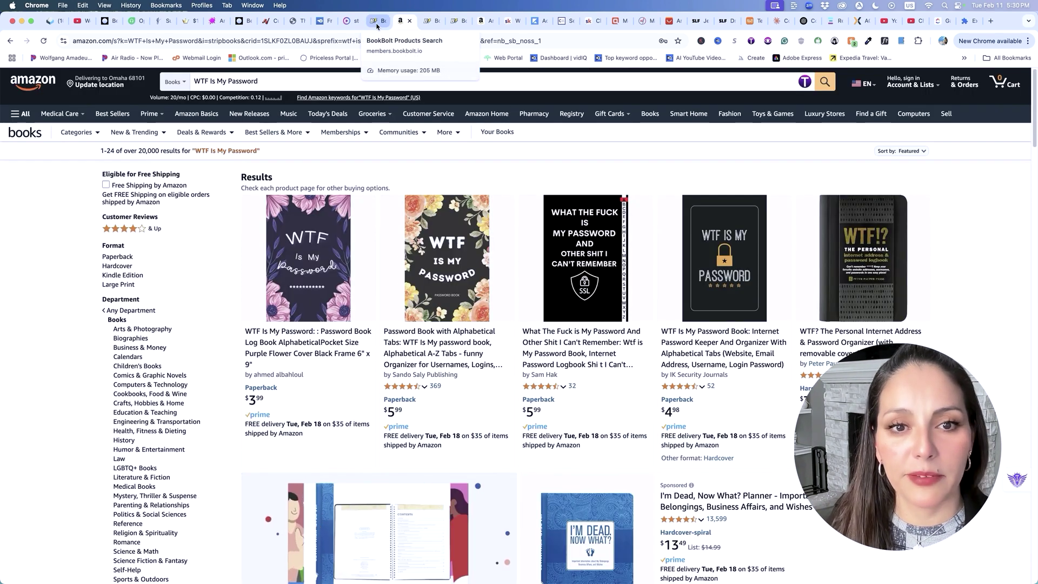
pyautogui.click(380, 21)
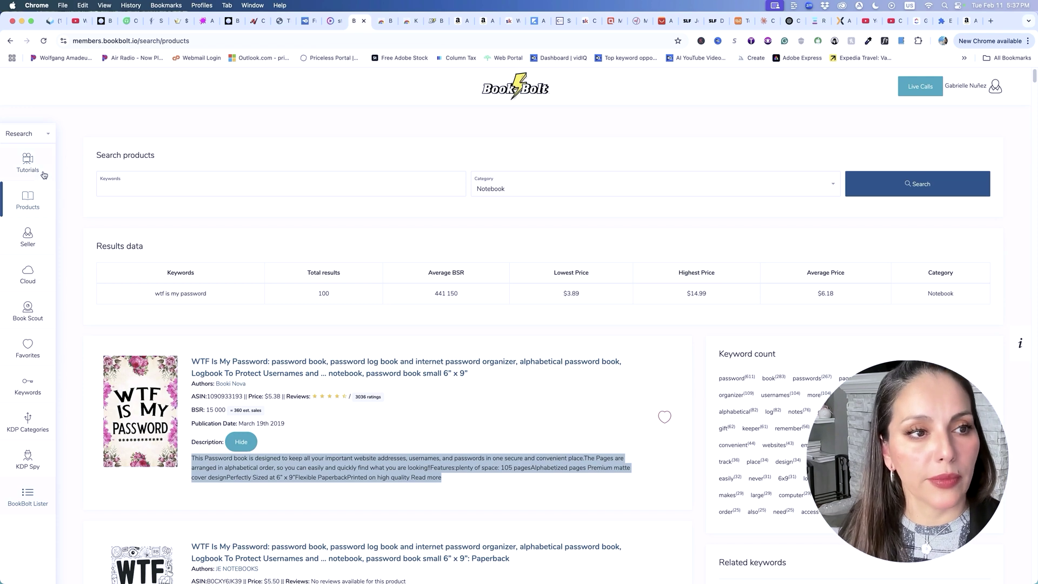
# Change Book Bolt from Research to Create and open BookBolt Studio's new project form
pyautogui.click(35, 135)
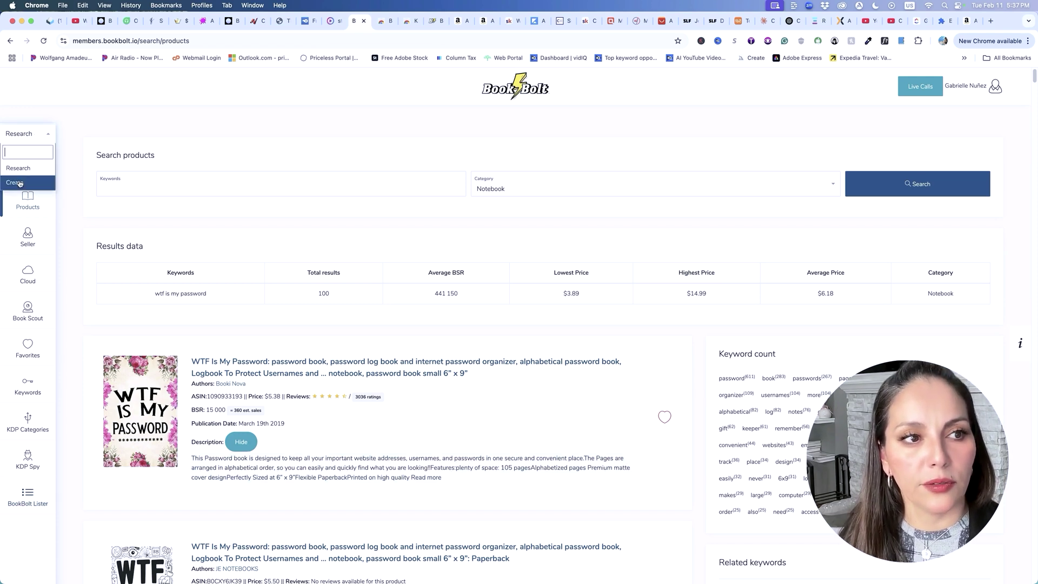
pyautogui.click(32, 163)
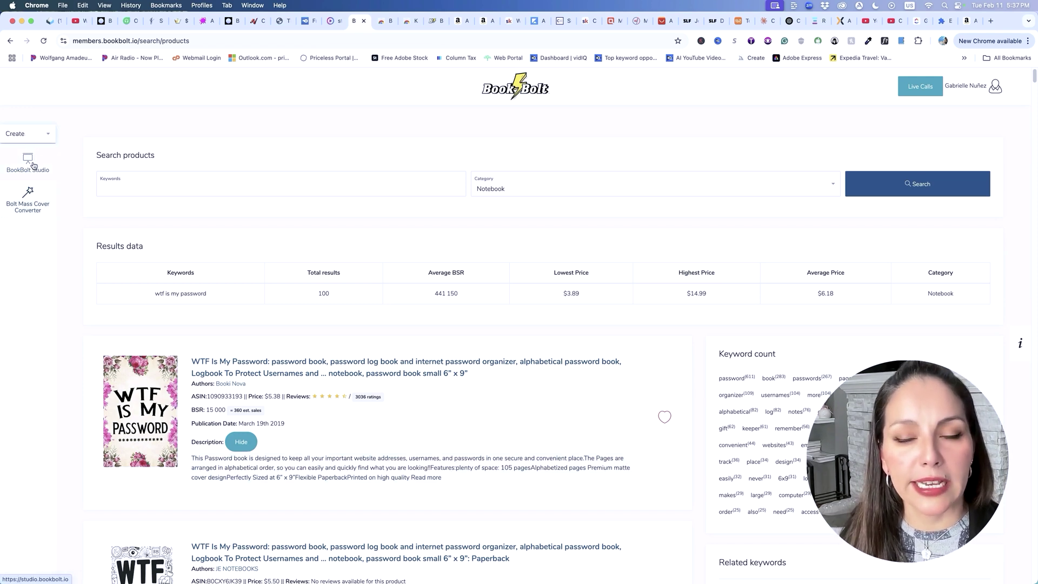
pyautogui.click(33, 164)
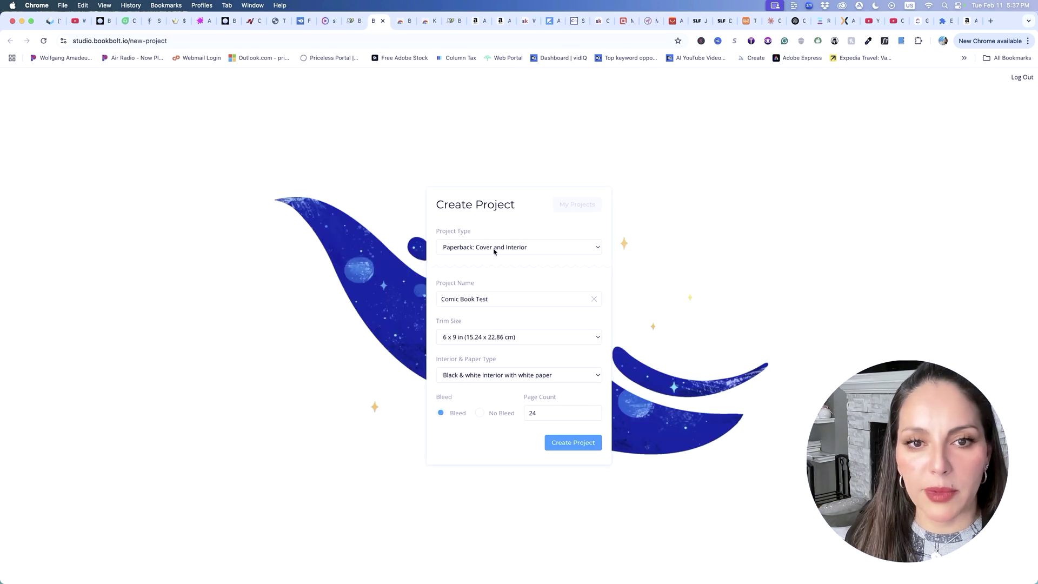
# Configure a "Paperback: Cover and Interior" project named "Password Book" with a 6 x 9 in trim size
pyautogui.click(494, 248)
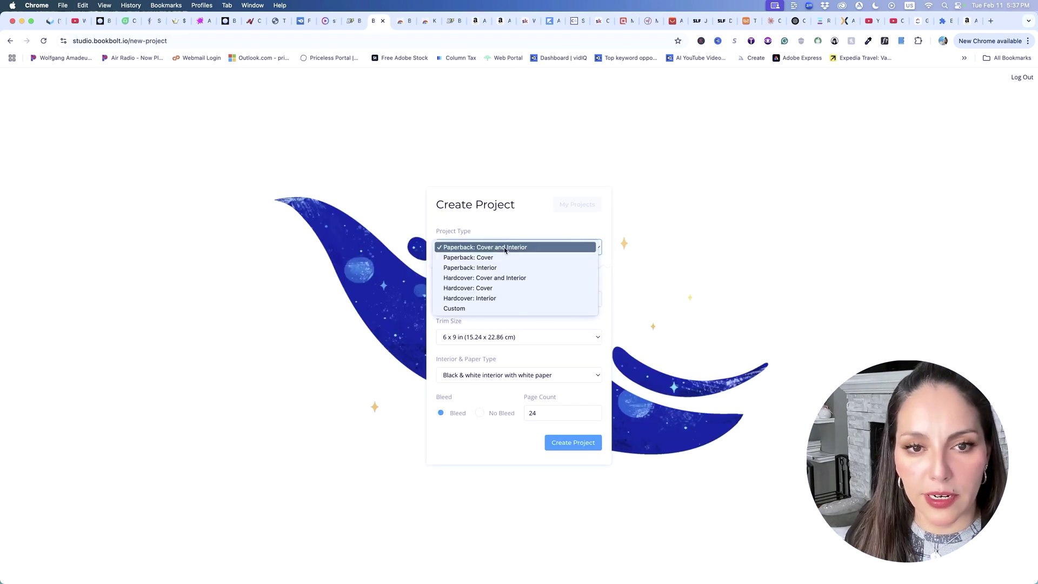
pyautogui.click(505, 248)
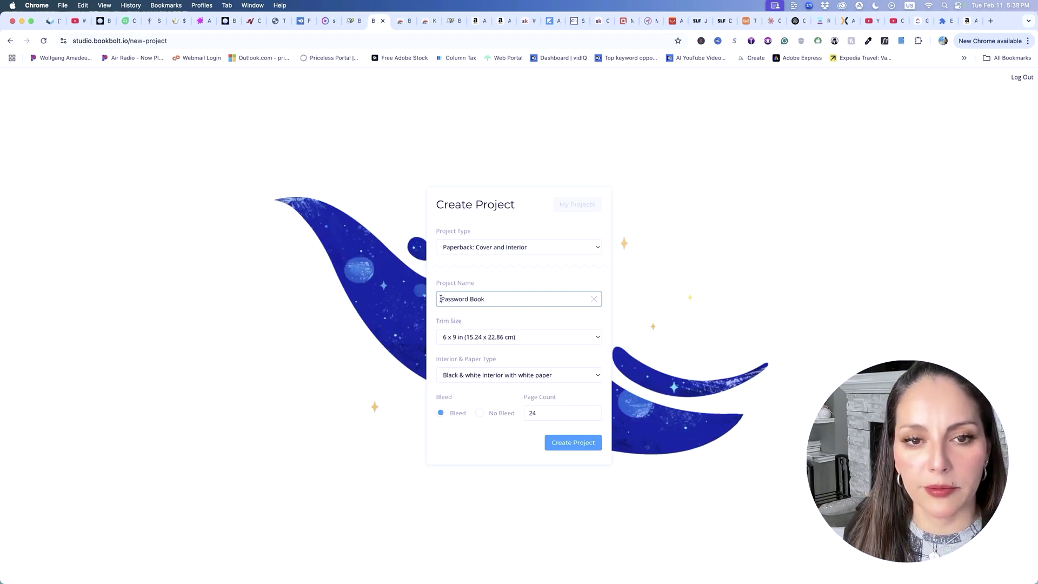
pyautogui.click(511, 341)
pyautogui.click(496, 339)
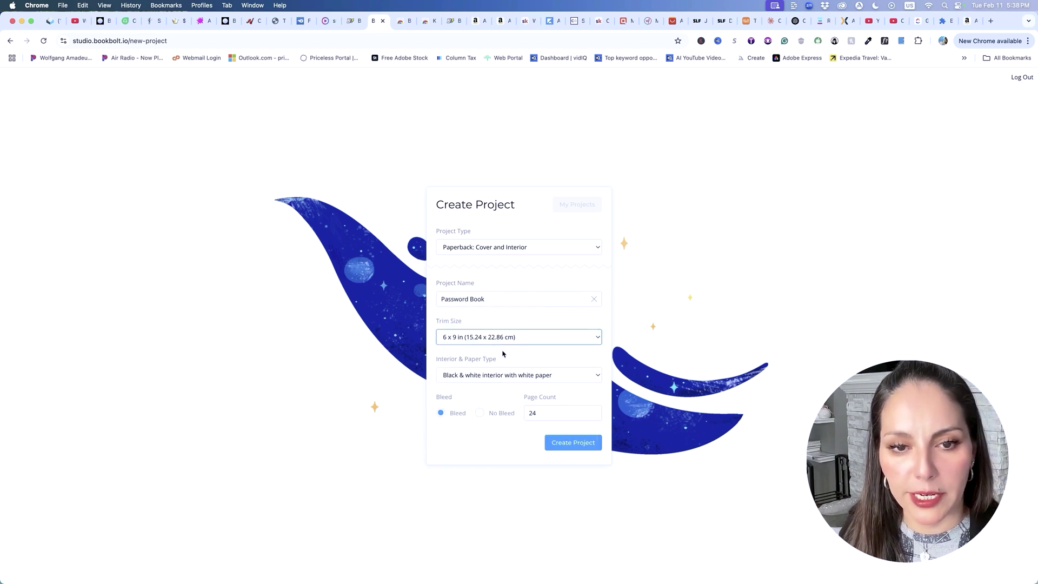
pyautogui.click(503, 344)
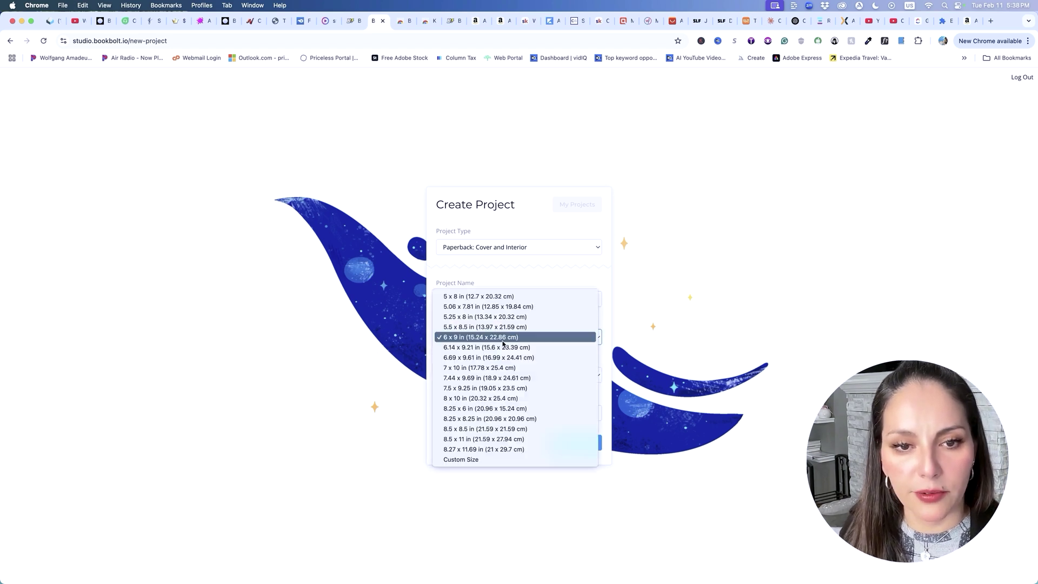
pyautogui.click(587, 277)
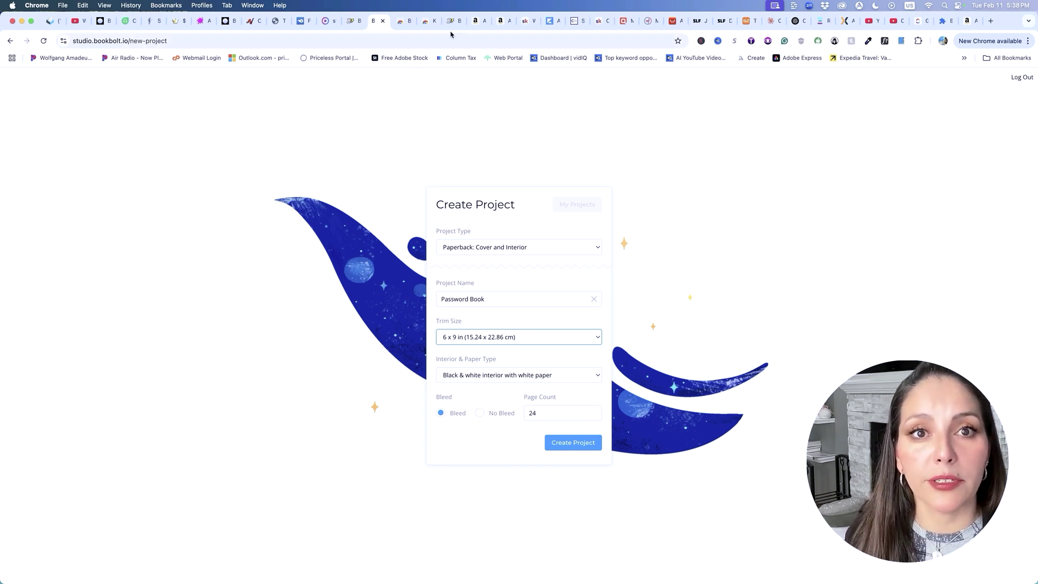
# Check the floral password book's print length on Amazon, set the project's page count to 110, and create the project
pyautogui.click(478, 22)
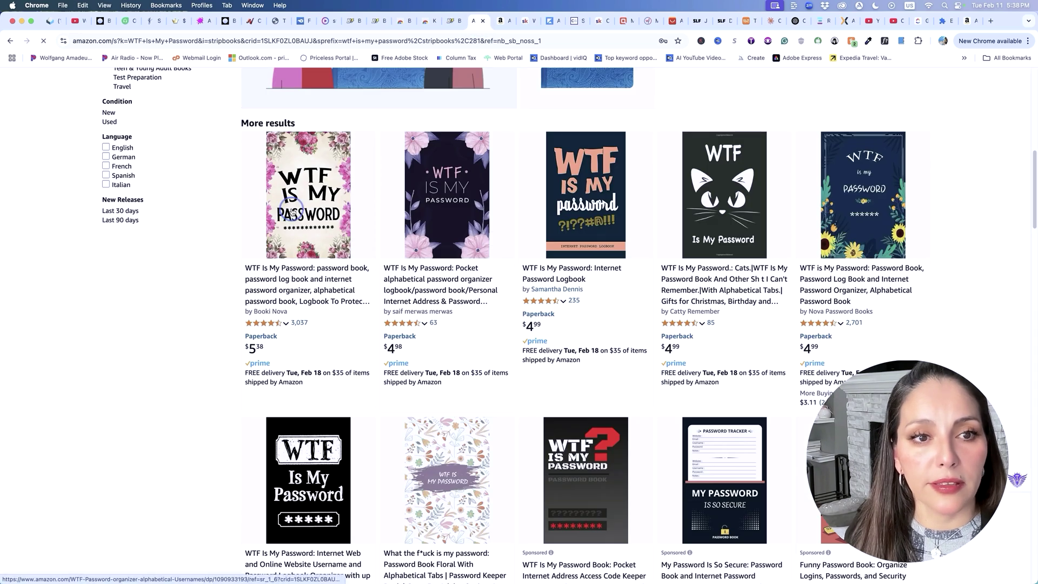
pyautogui.click(292, 211)
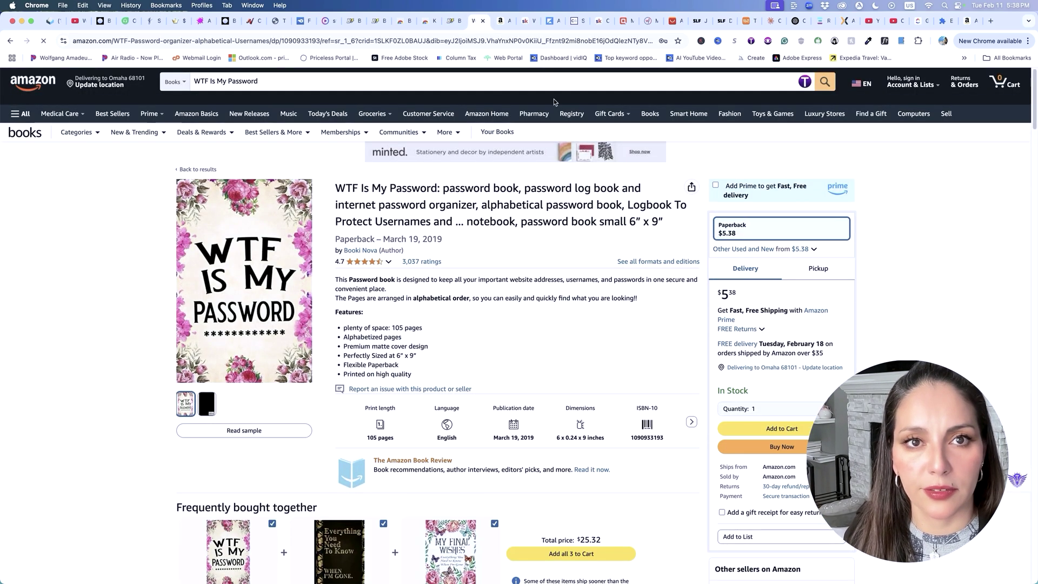
pyautogui.click(379, 21)
pyautogui.moveTo(547, 413); pyautogui.dragTo(506, 413)
pyautogui.write('100')
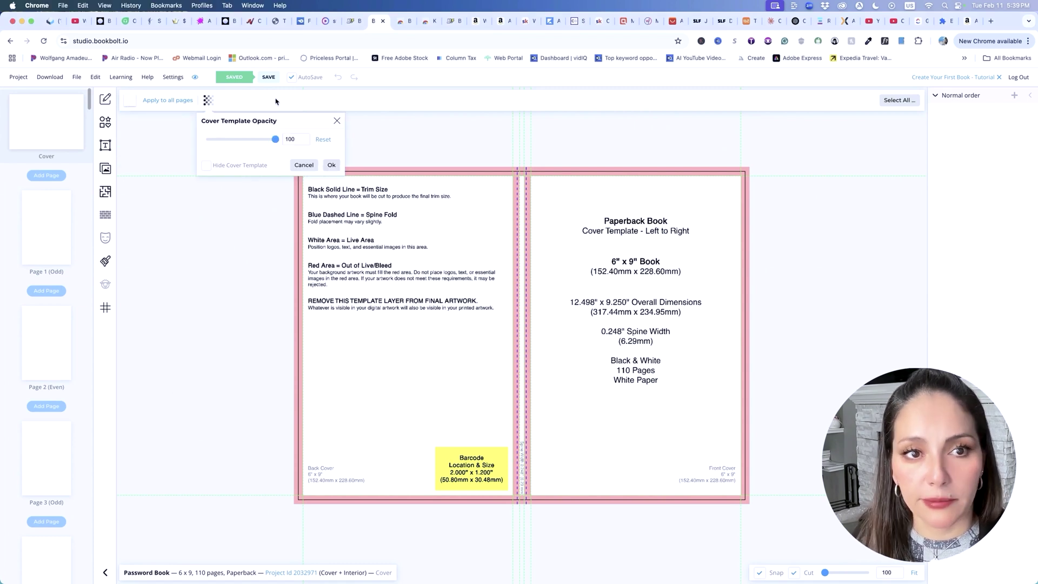
# Search Pixabay for "password" and insert the dark blue padlock security image on the cover
pyautogui.click(337, 121)
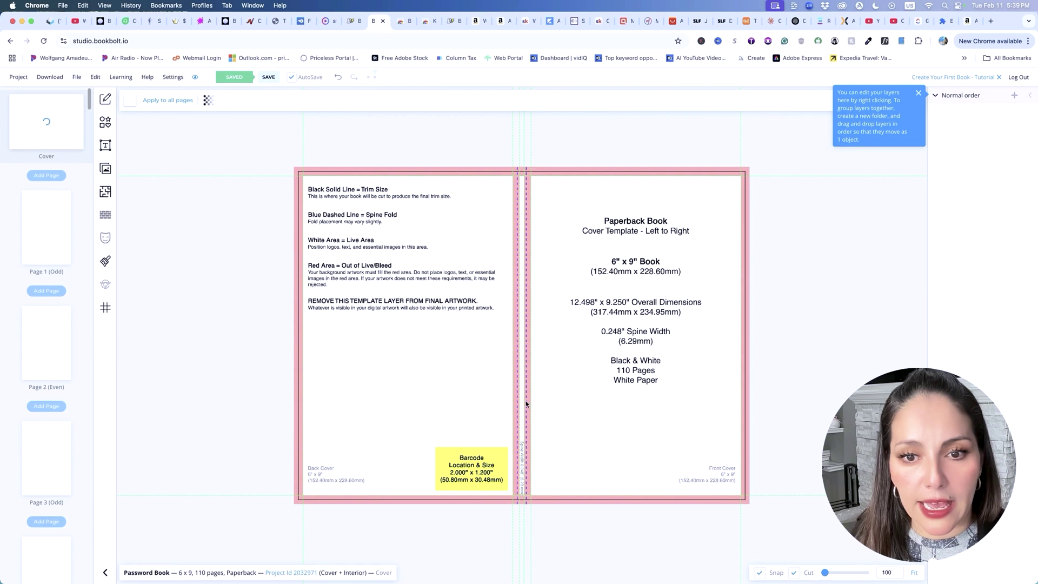
pyautogui.click(106, 171)
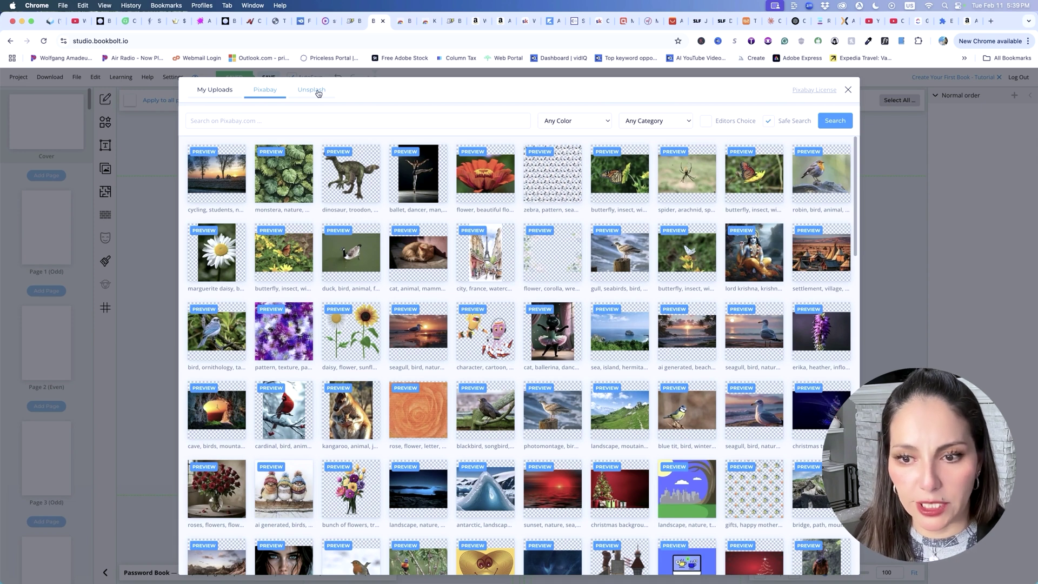
pyautogui.click(357, 120)
pyautogui.write('password')
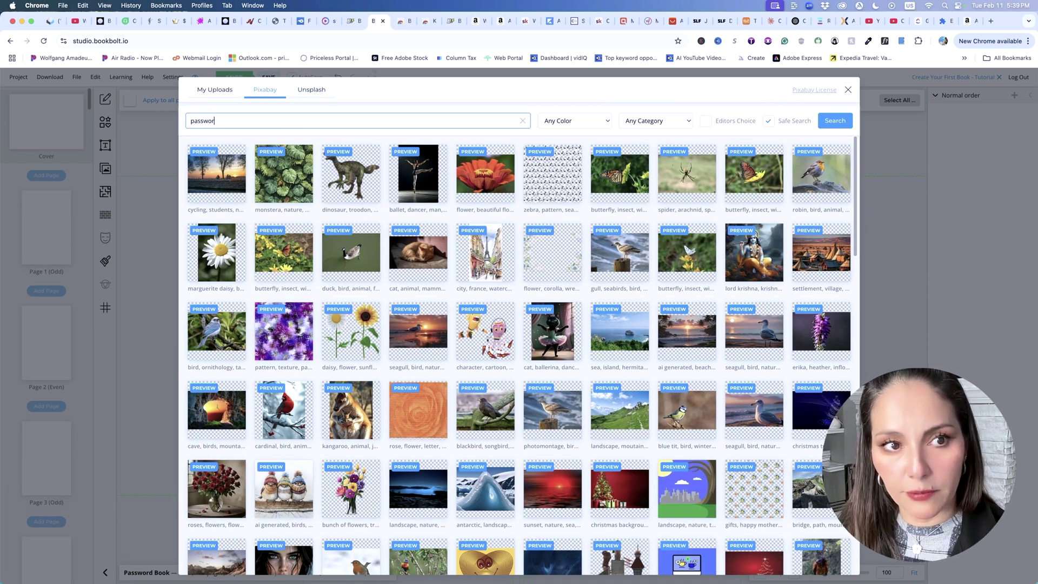
pyautogui.click(846, 124)
pyautogui.scroll(-1, 695, 381)
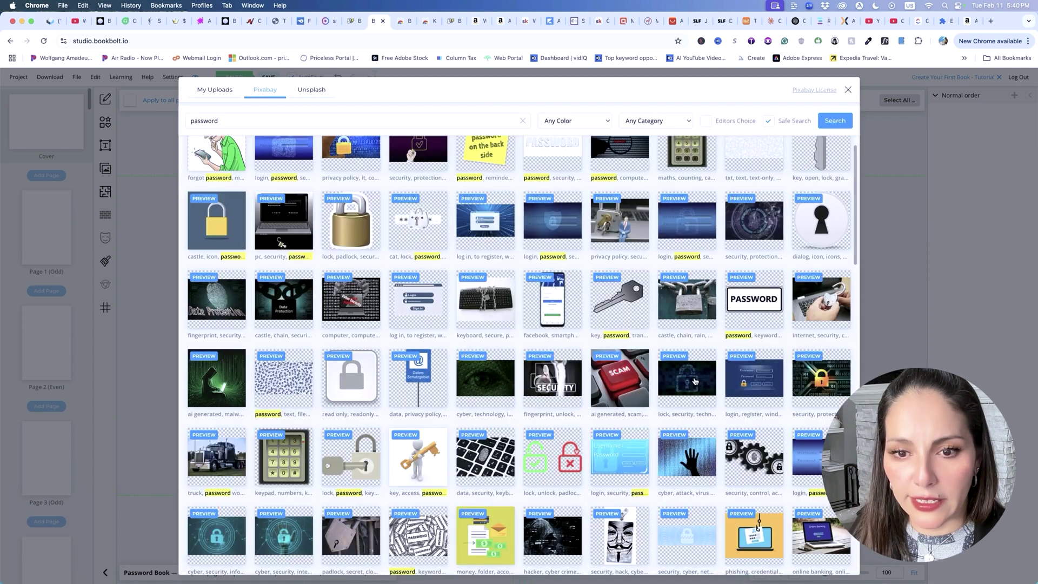
pyautogui.click(696, 382)
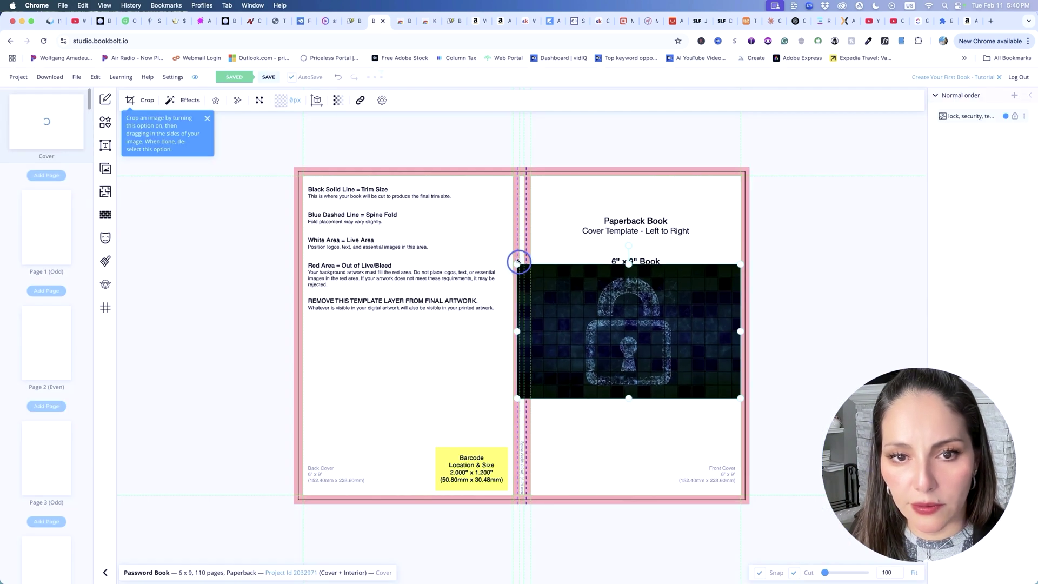
# Stretch the padlock image across the front cover and match the cover's paper color to its dark edge, #020F04
pyautogui.moveTo(518, 262); pyautogui.dragTo(526, 267)
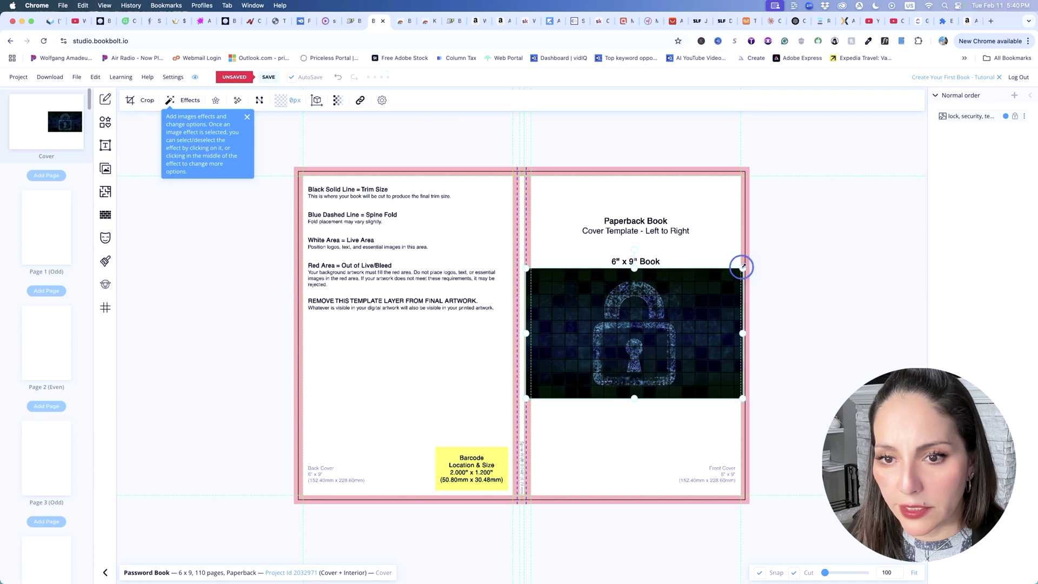
pyautogui.moveTo(741, 267); pyautogui.dragTo(748, 262)
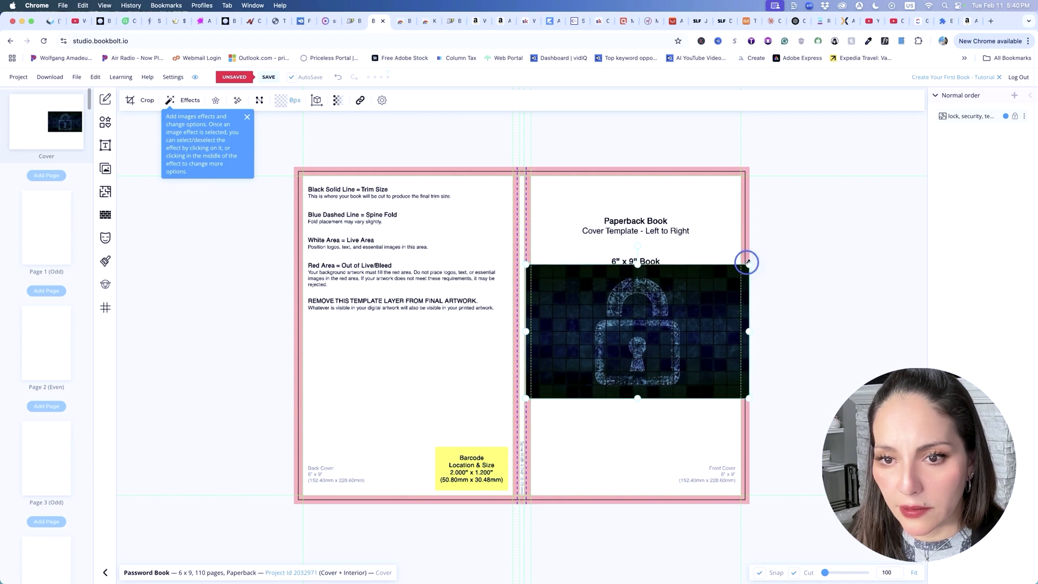
pyautogui.click(132, 101)
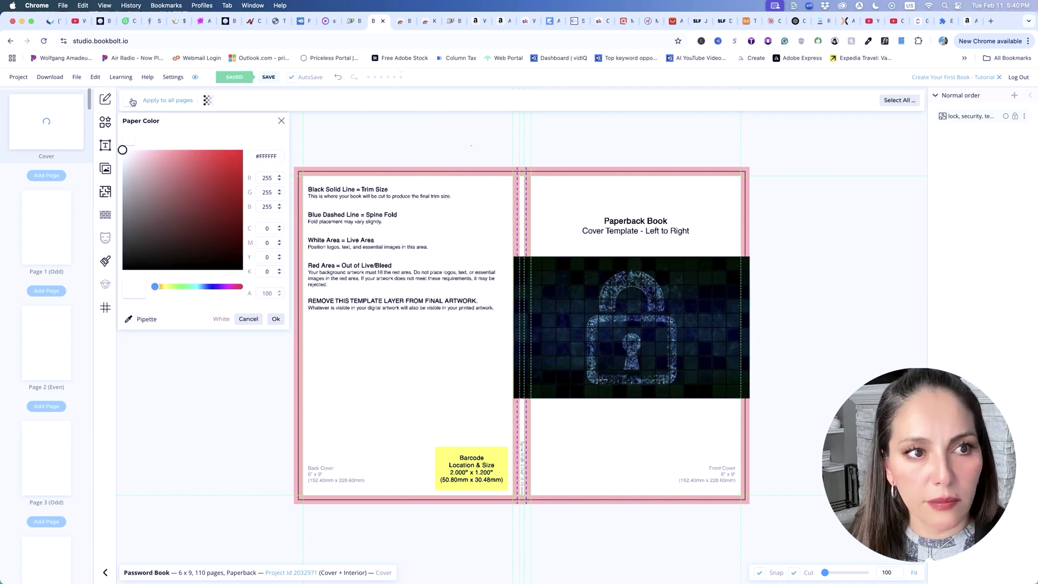
pyautogui.click(129, 320)
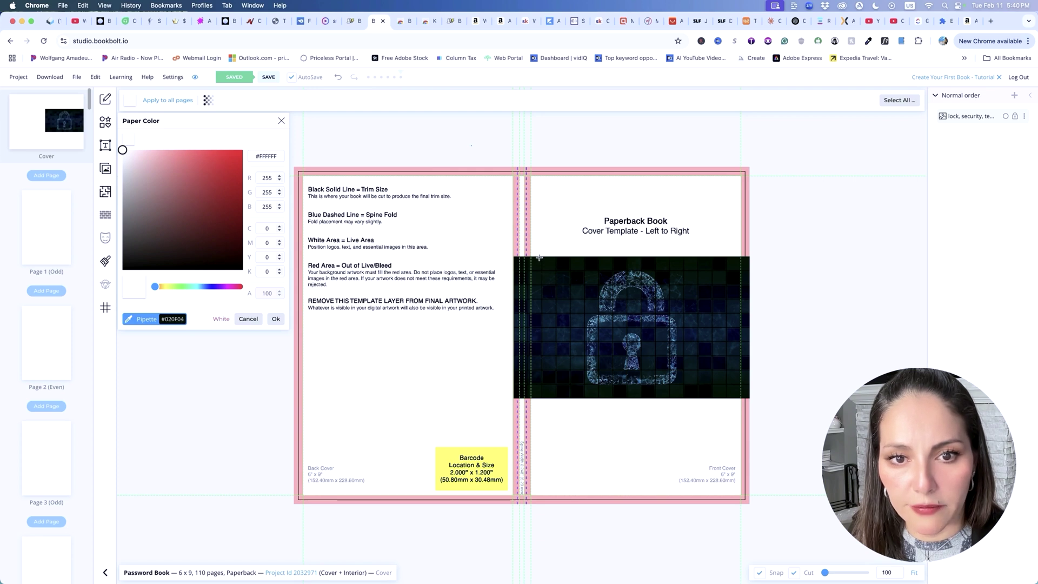
pyautogui.click(538, 256)
pyautogui.click(276, 318)
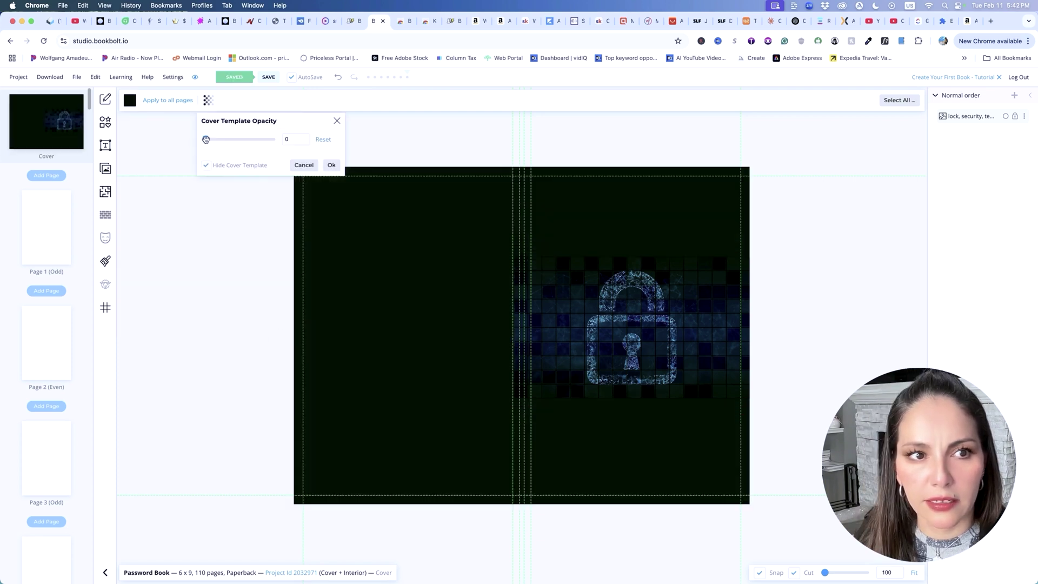
# Preview the cover template at 100 opacity, then hide it from the cover
pyautogui.moveTo(205, 140); pyautogui.dragTo(281, 139)
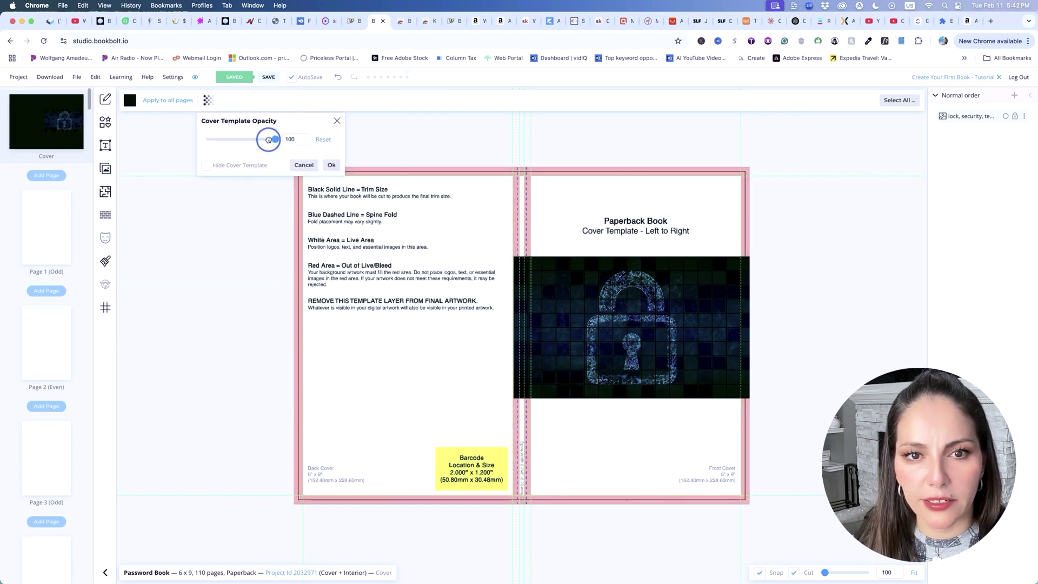
pyautogui.click(207, 166)
pyautogui.click(207, 168)
pyautogui.click(207, 168)
pyautogui.click(843, 342)
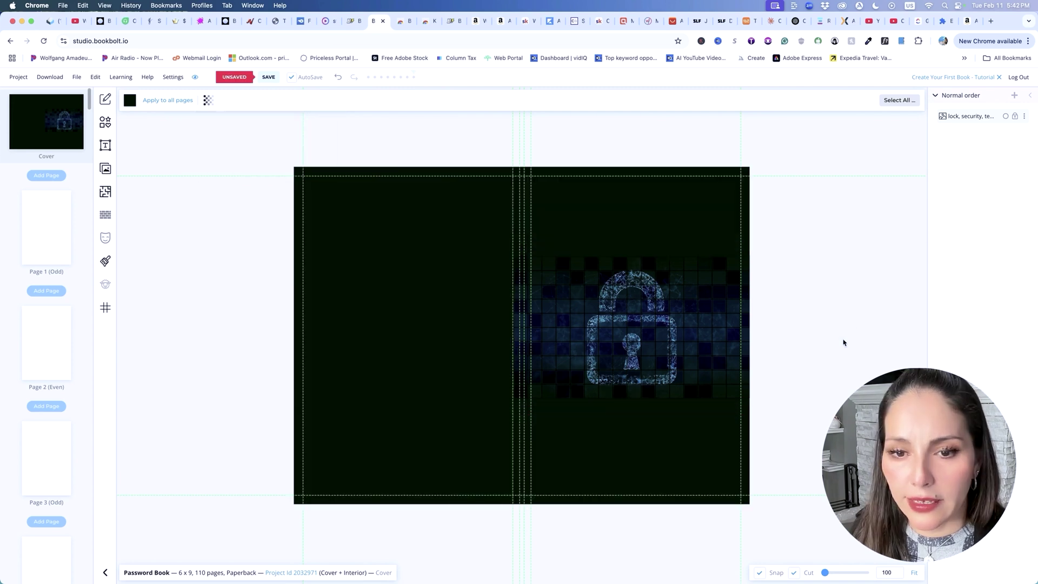
# Add a white bold heading reading "WTF" at 635px, centered above the padlock on the front cover
pyautogui.click(105, 145)
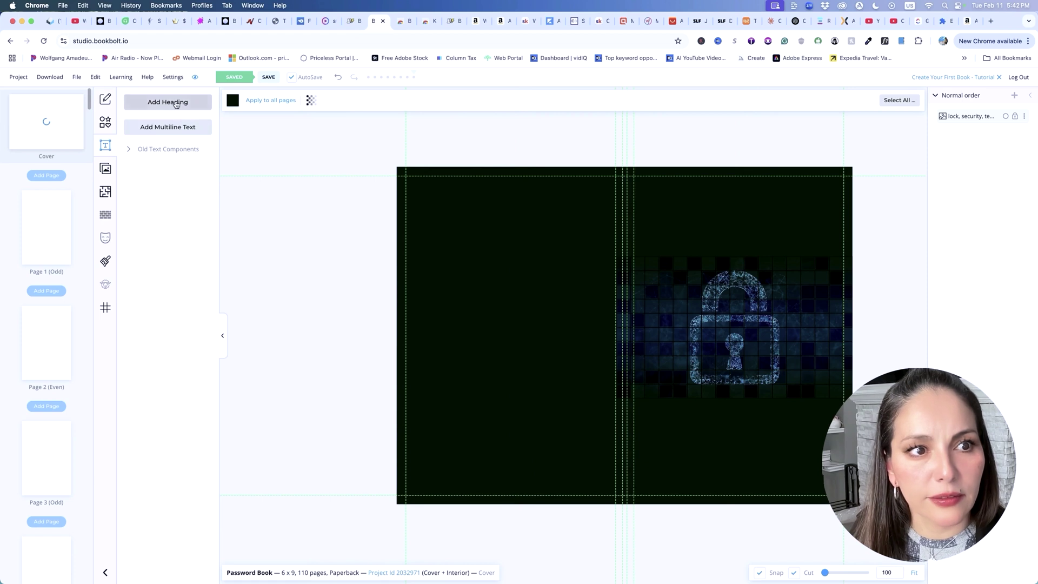
pyautogui.click(173, 102)
pyautogui.moveTo(605, 348); pyautogui.dragTo(667, 204)
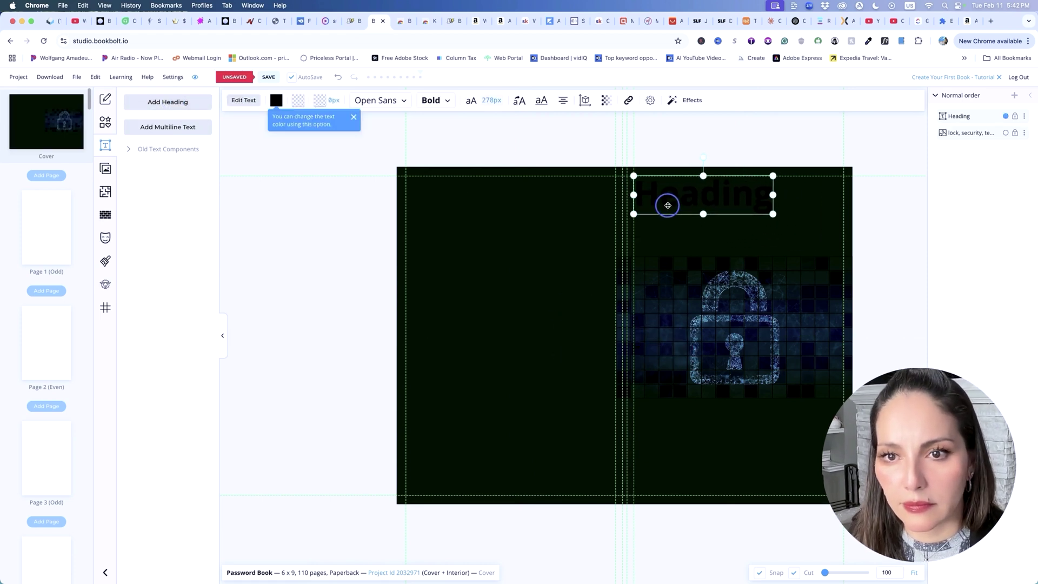
pyautogui.click(276, 100)
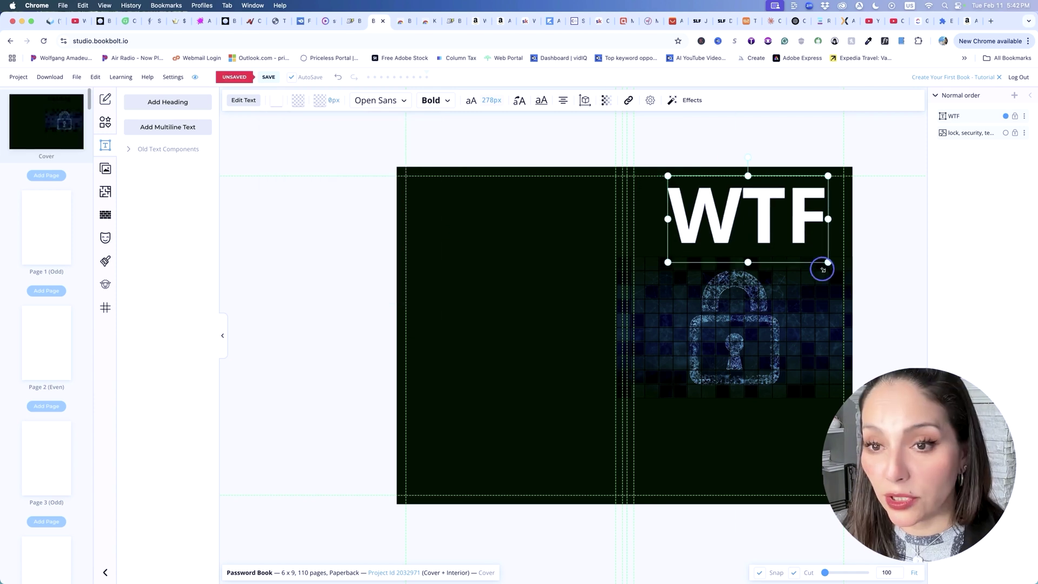
pyautogui.moveTo(802, 216); pyautogui.dragTo(790, 227)
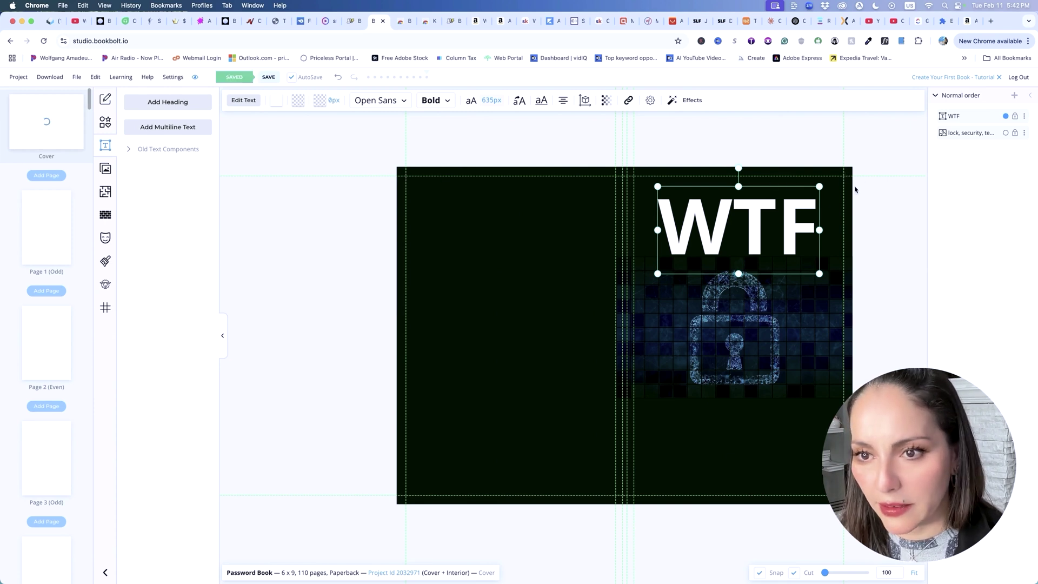
pyautogui.moveTo(789, 230); pyautogui.dragTo(789, 227)
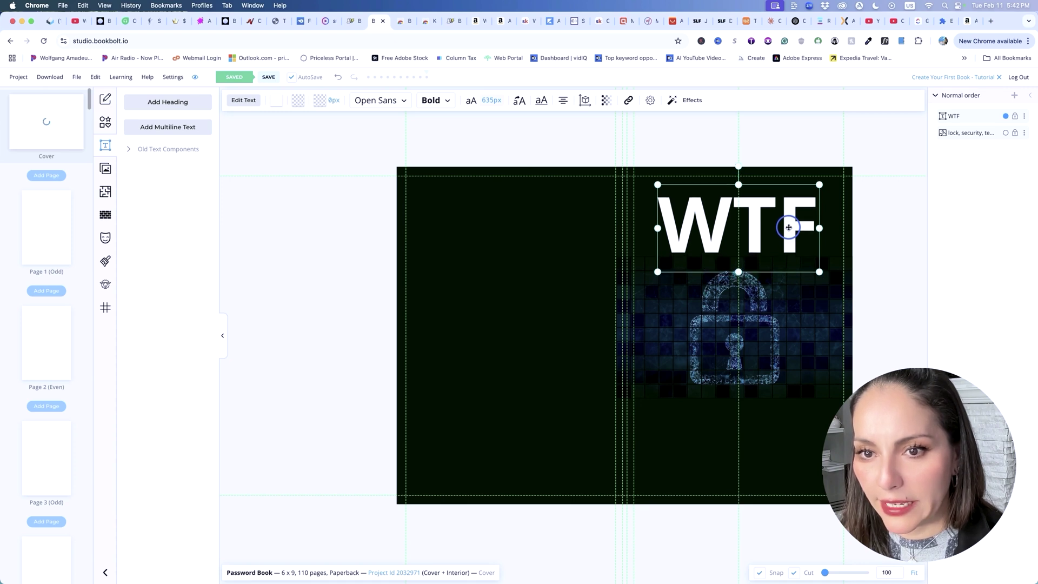
# Duplicate the "WTF" heading, place the copy below the padlock, and change its text to "is my password"
pyautogui.rightClick(788, 228)
pyautogui.click(746, 296)
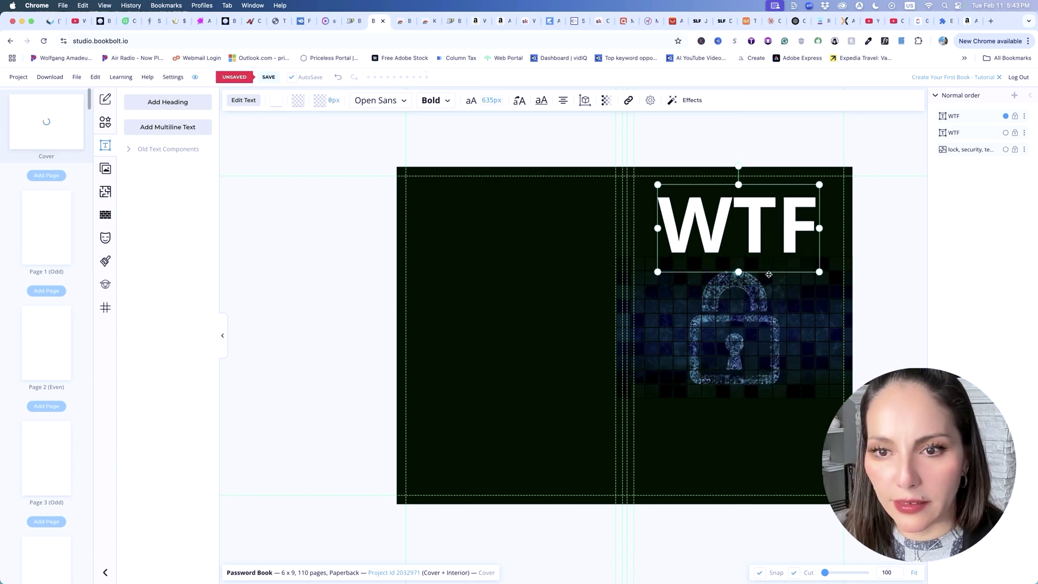
pyautogui.moveTo(757, 215); pyautogui.dragTo(751, 408)
pyautogui.doubleClick(751, 408)
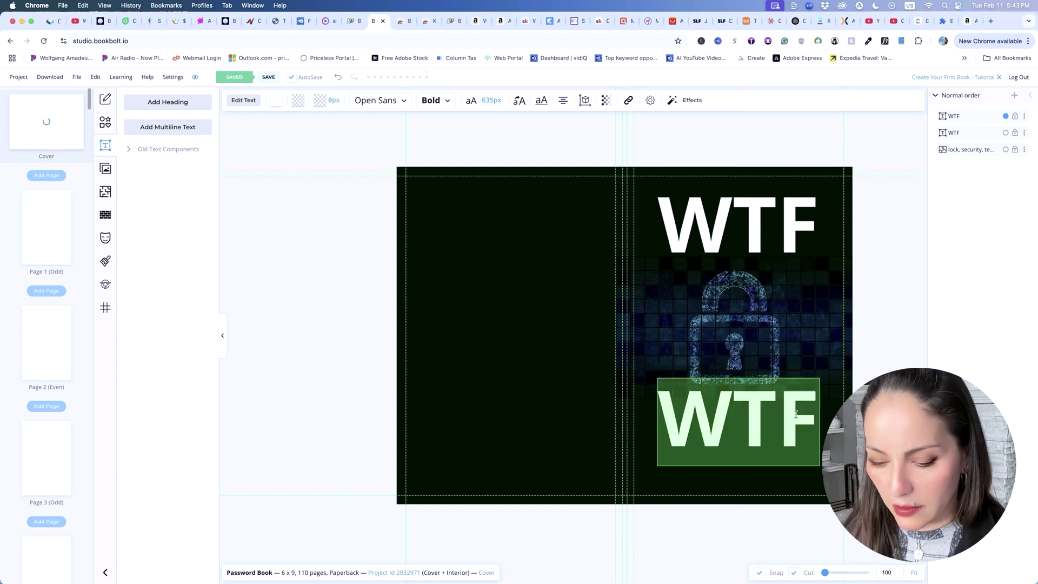
pyautogui.write('is my')
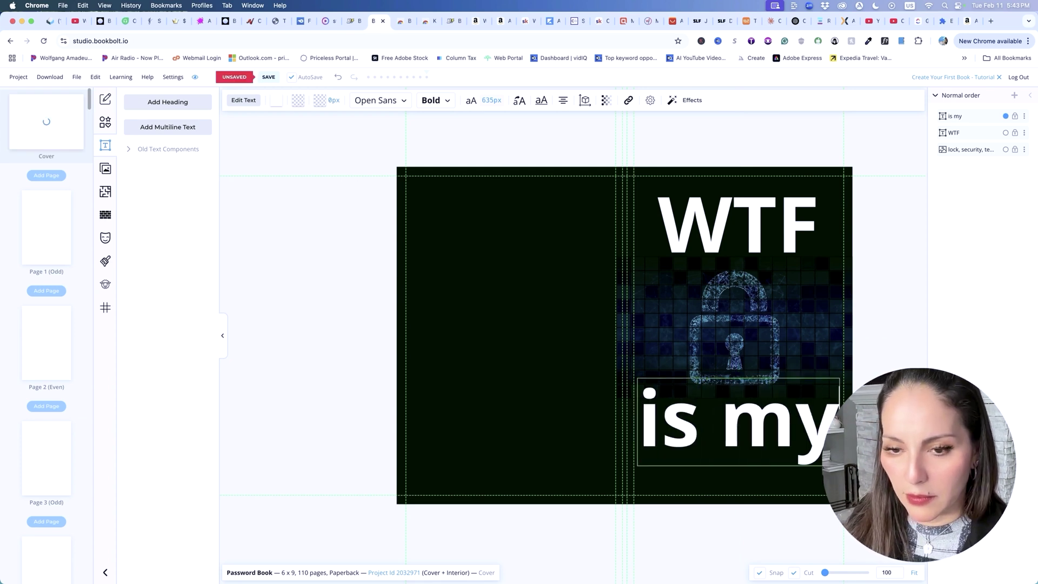
pyautogui.write(' password')
# Shrink the "is my password" text to 215px and center it below the padlock within the front cover
pyautogui.click(444, 354)
pyautogui.click(452, 385)
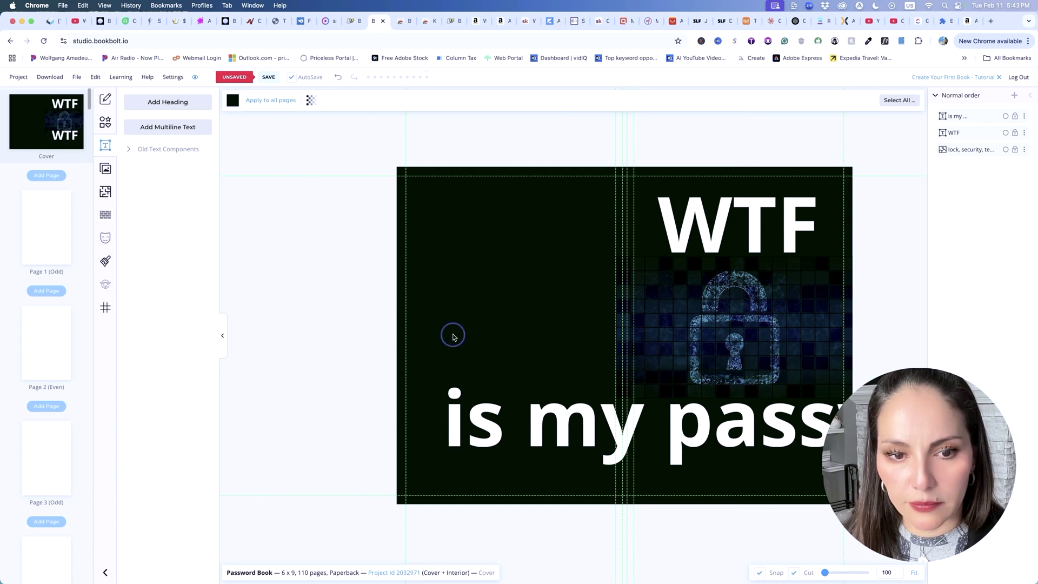
pyautogui.moveTo(442, 378); pyautogui.dragTo(684, 464)
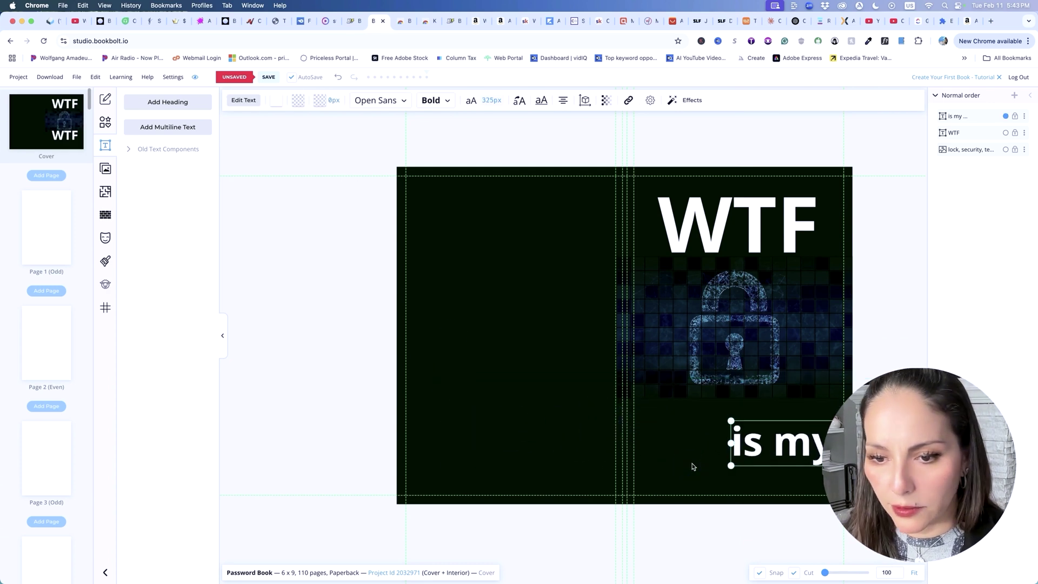
pyautogui.moveTo(783, 443); pyautogui.dragTo(582, 429)
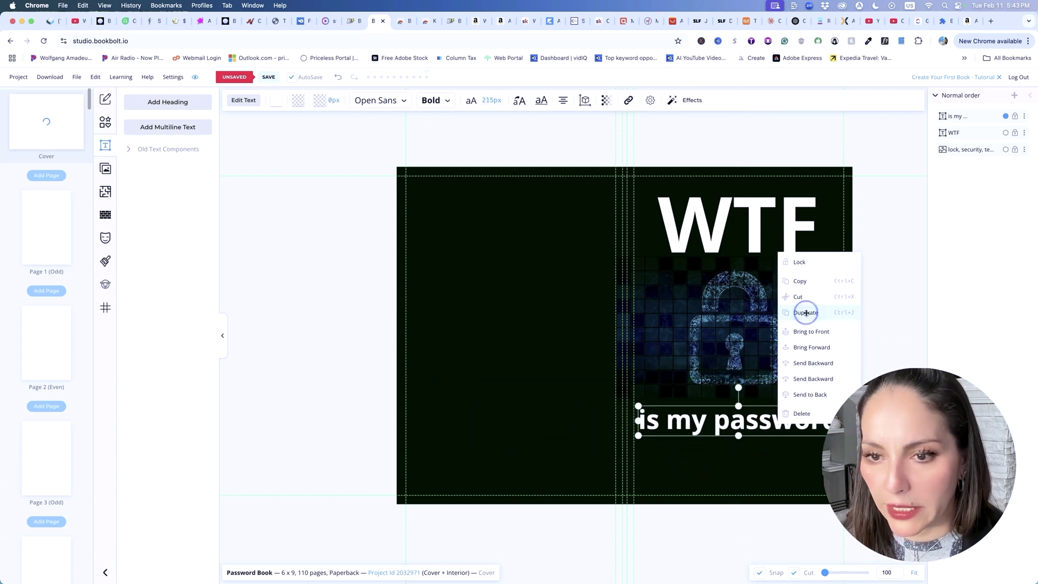
# Duplicate the "is my password" text beneath itself, change the copy to "???", and enlarge it
pyautogui.click(805, 313)
pyautogui.moveTo(780, 441); pyautogui.dragTo(780, 479)
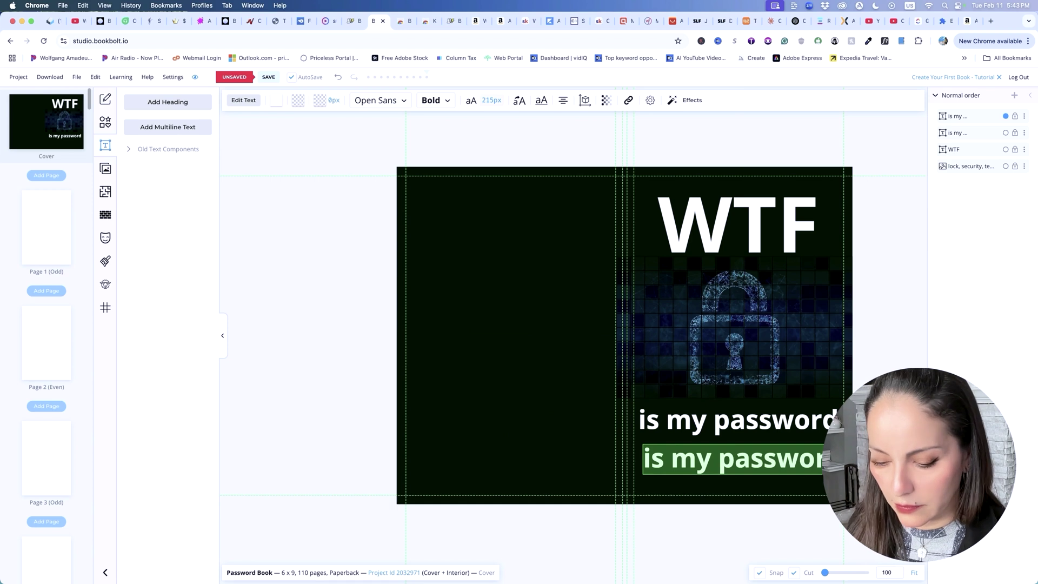
pyautogui.write('???')
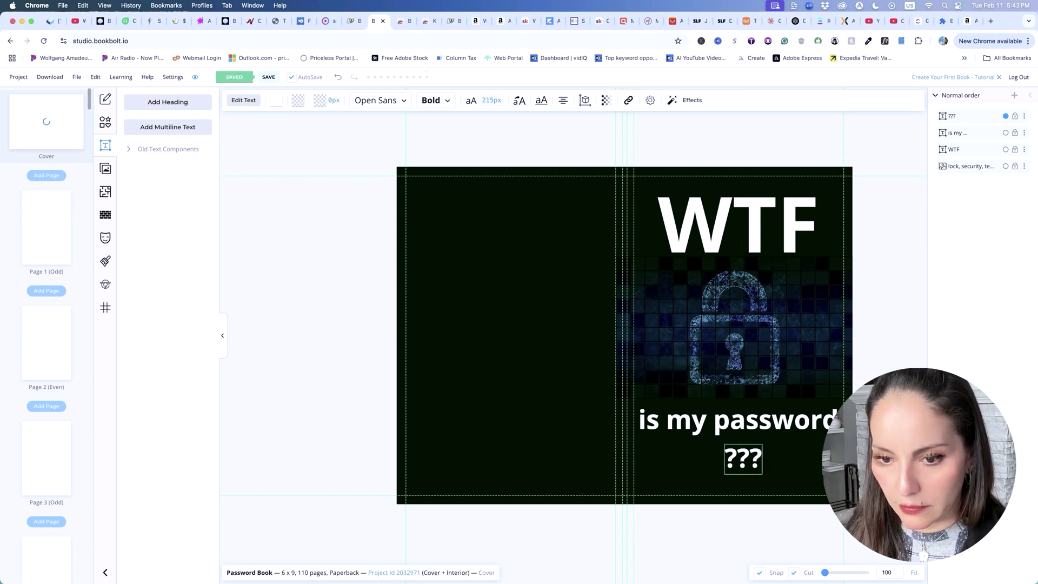
pyautogui.moveTo(725, 445); pyautogui.dragTo(670, 410)
# Scale down the padlock image to fit between the spine and the front cover's outer edge
pyautogui.click(803, 333)
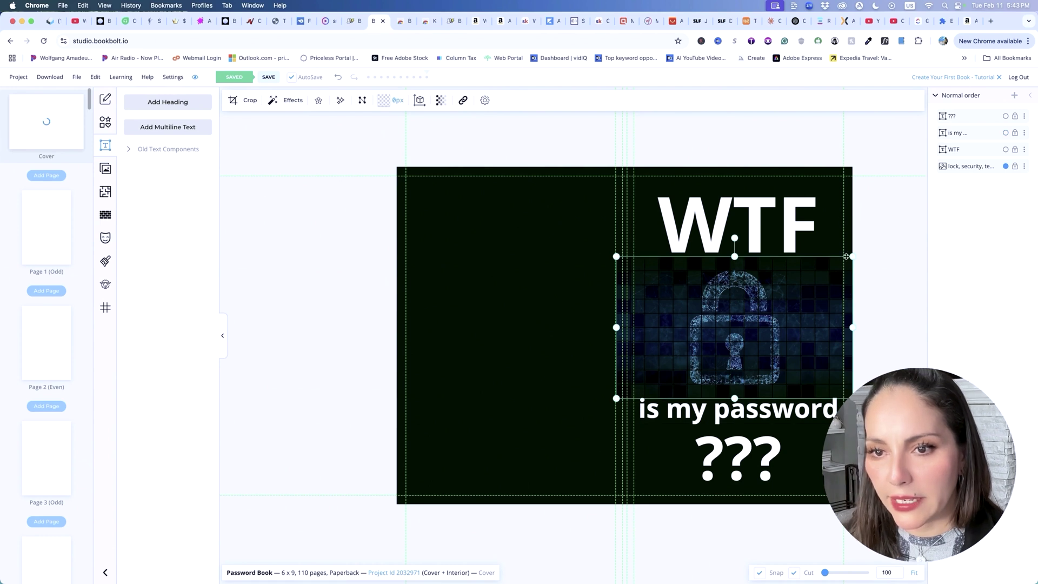
pyautogui.click(876, 239)
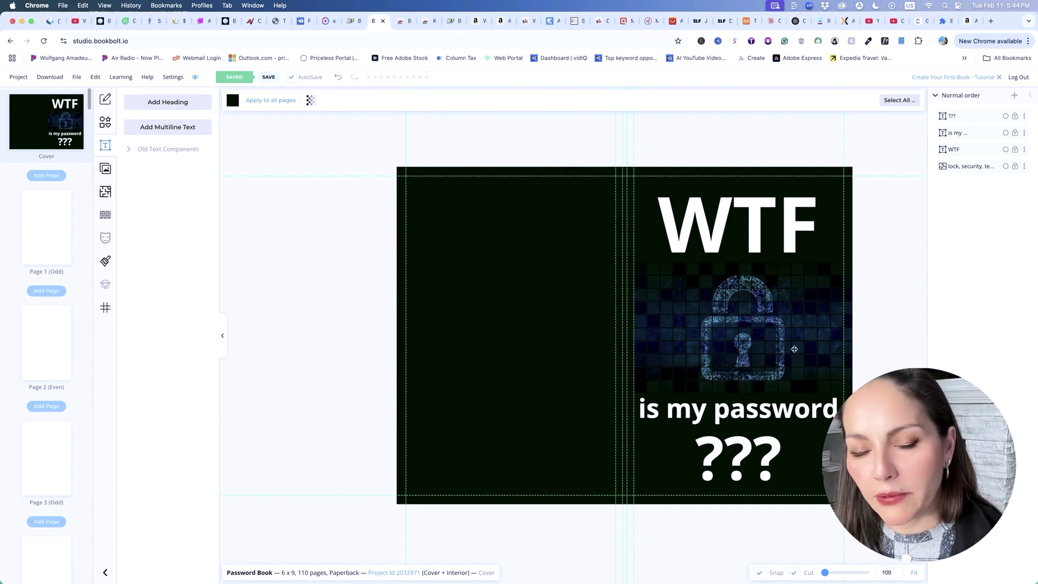
# Open interior page 1 and look over the shape, text and image options available for it
pyautogui.click(54, 233)
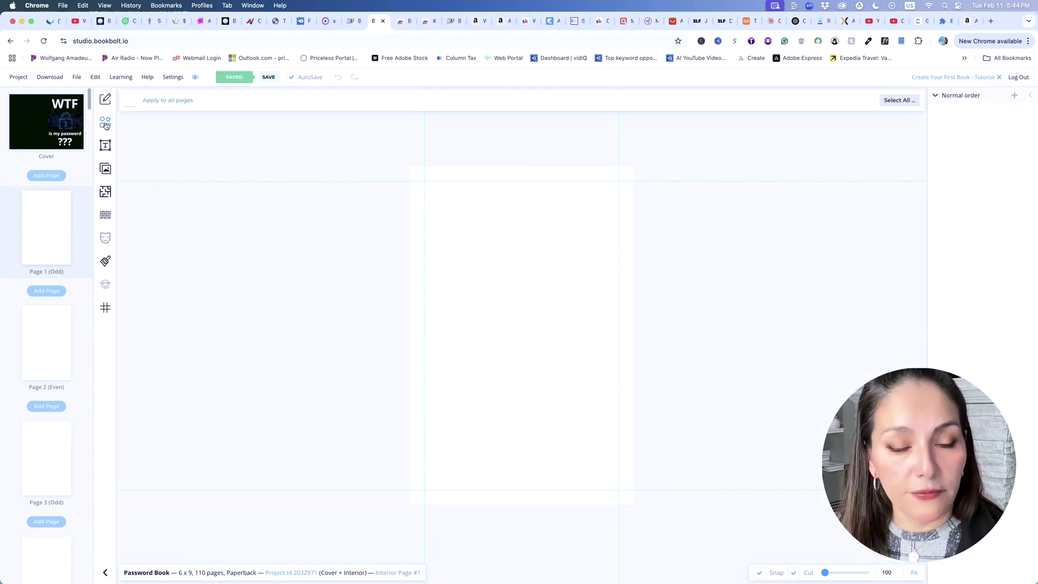
pyautogui.click(106, 126)
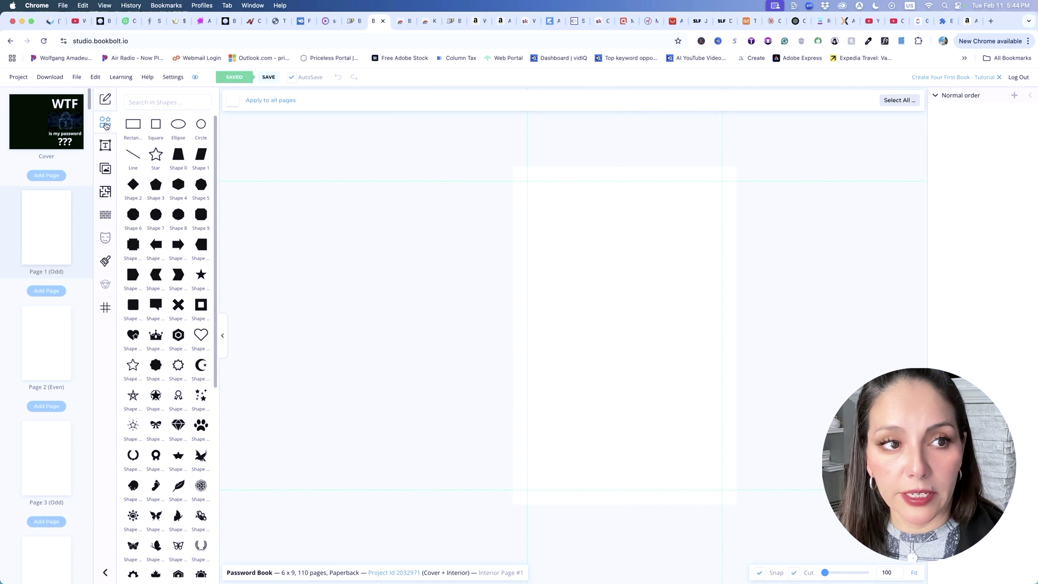
pyautogui.click(105, 146)
pyautogui.click(106, 170)
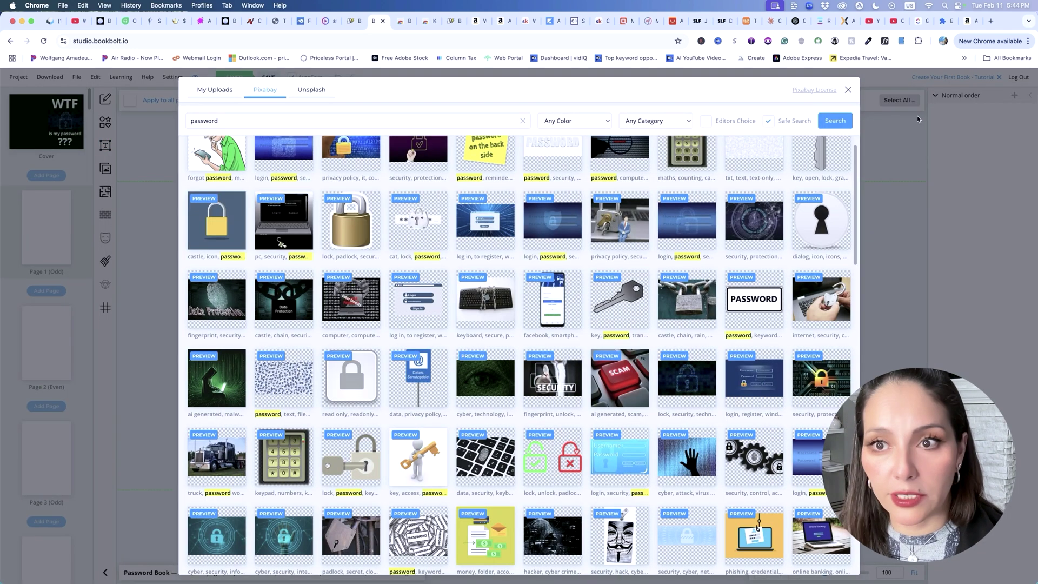
pyautogui.click(848, 90)
# Apply the "College Ruled with Field" interior template to every page except the cover, keeping the default line options
pyautogui.click(105, 191)
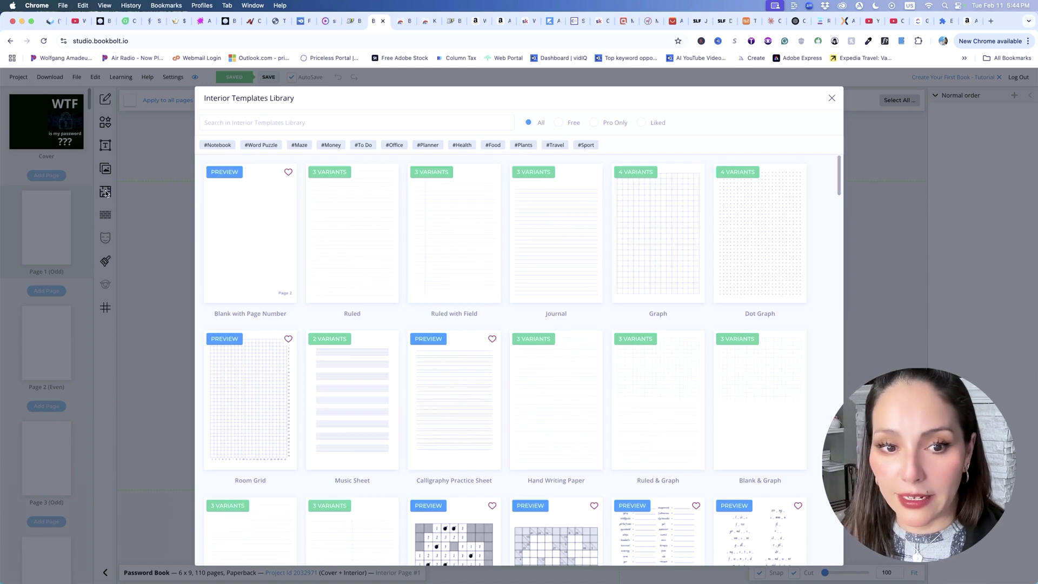
pyautogui.click(454, 251)
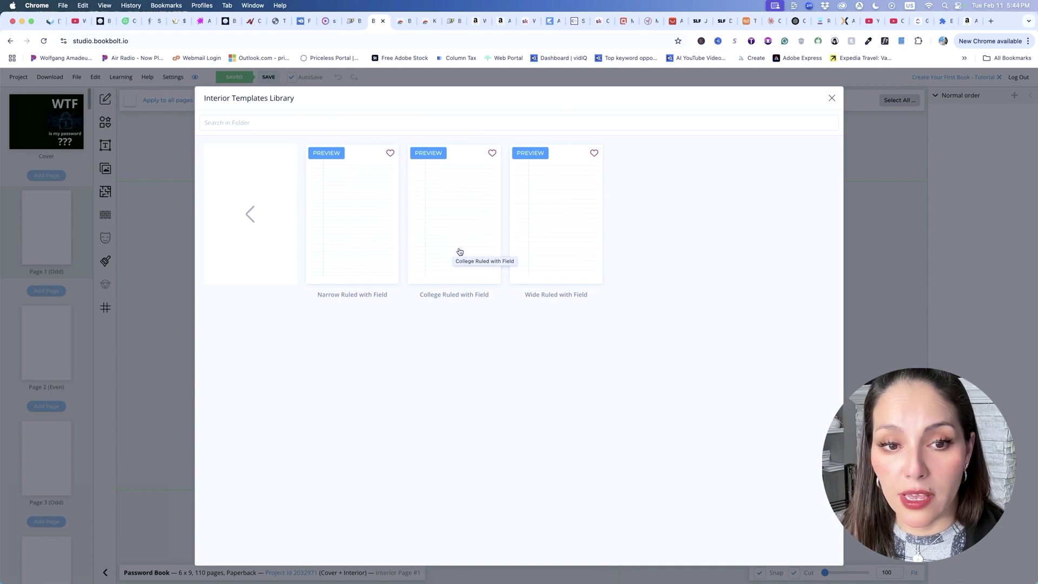
pyautogui.click(459, 216)
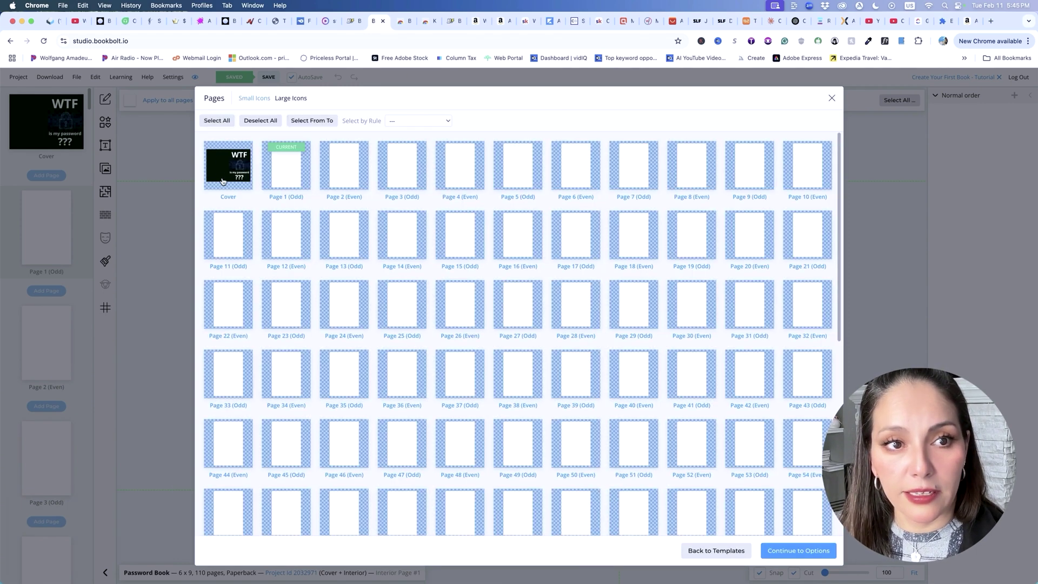
pyautogui.click(225, 190)
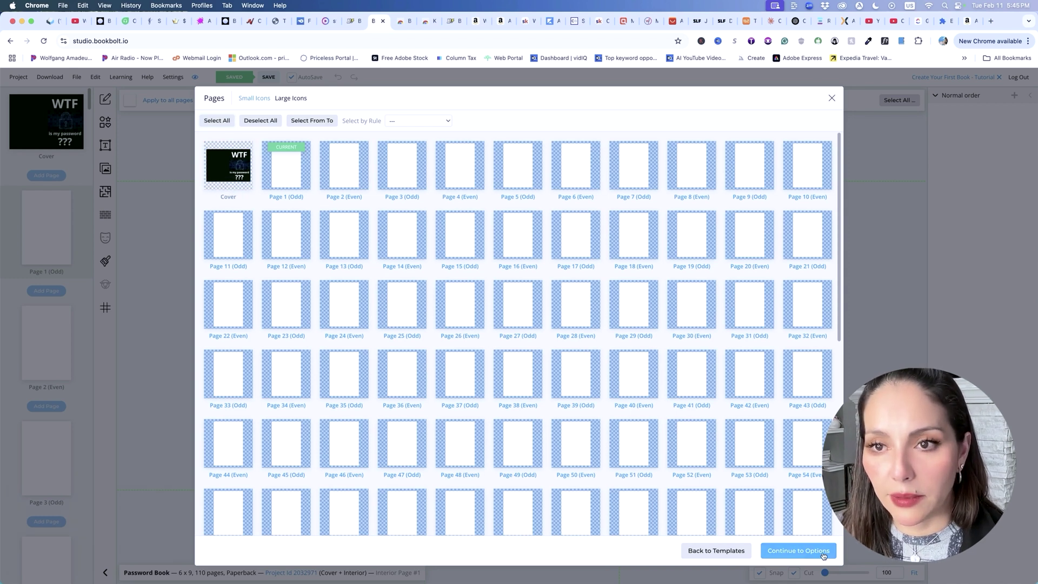
pyautogui.click(823, 555)
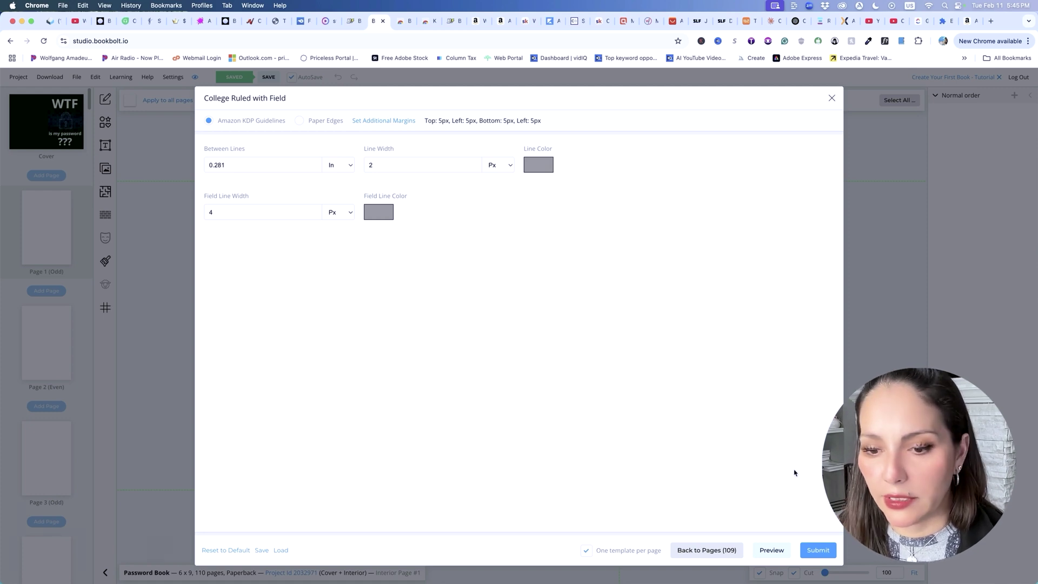
pyautogui.click(818, 550)
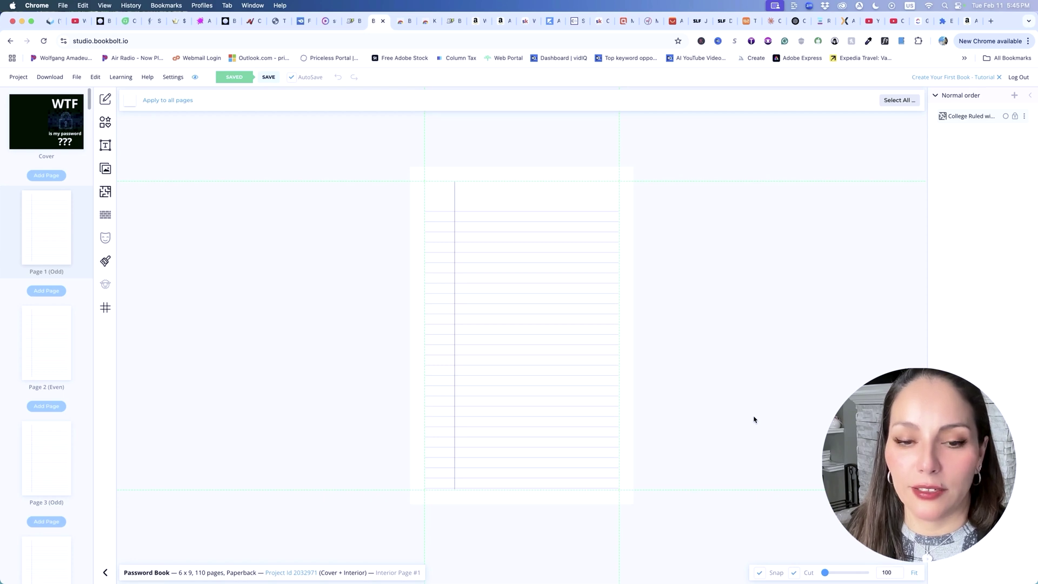
# Review the page thumbnails to check the ruled template across the book's interior
pyautogui.scroll(-20, 70, 292)
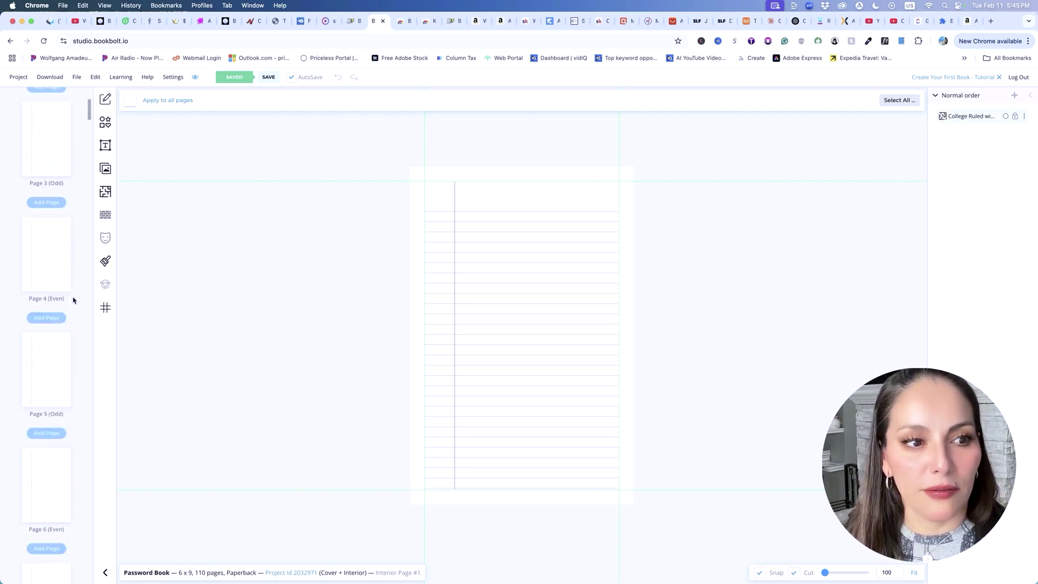
pyautogui.scroll(-20, 73, 300)
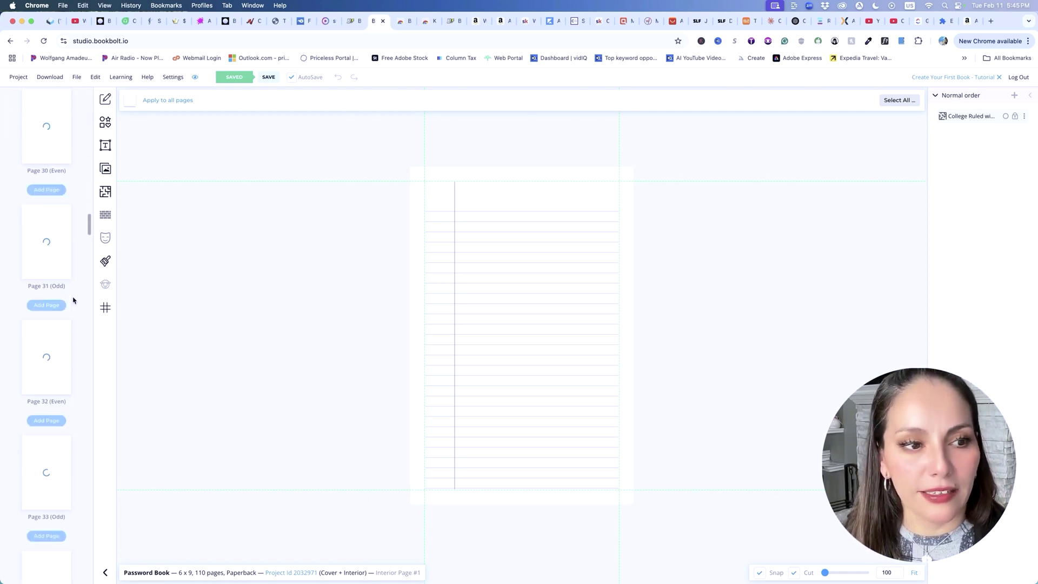
pyautogui.scroll(-20, 73, 300)
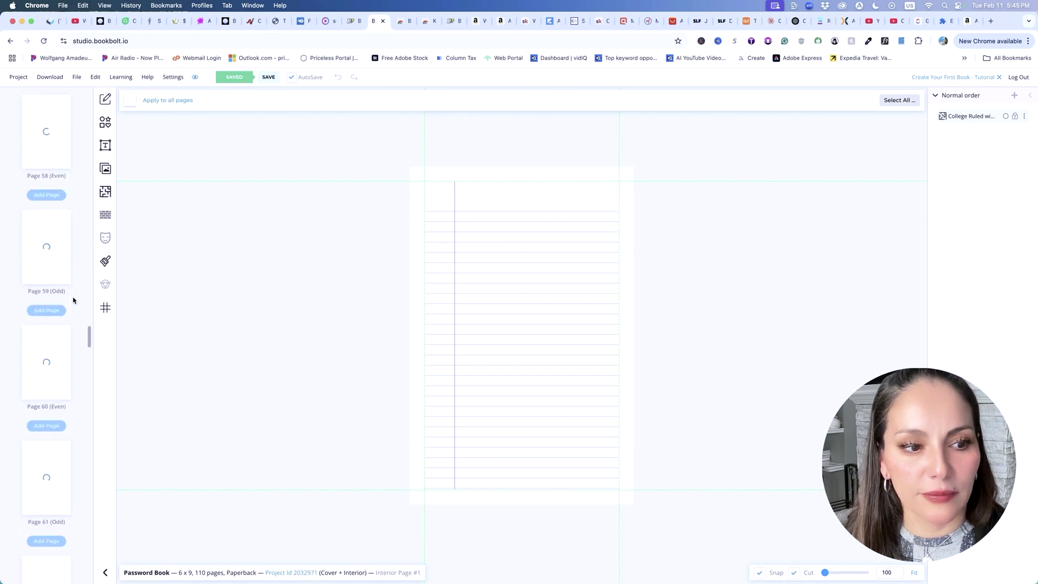
pyautogui.scroll(-10, 87, 434)
pyautogui.scroll(20, 88, 435)
pyautogui.scroll(20, 87, 435)
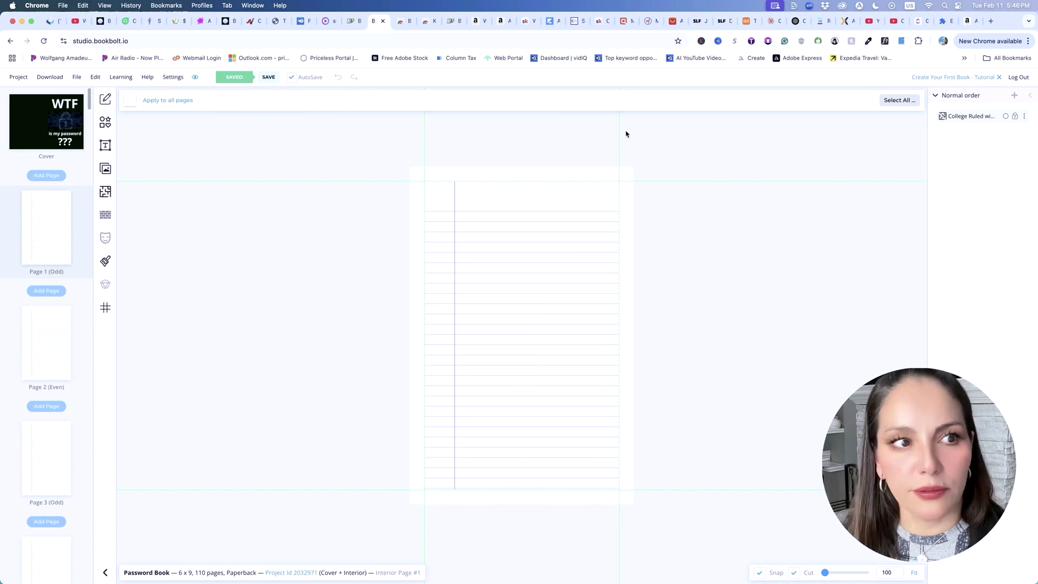
# Download the current project as a CMYK file for printed books and save the ZIP in the Video41_BookBolt folder
pyautogui.click(48, 79)
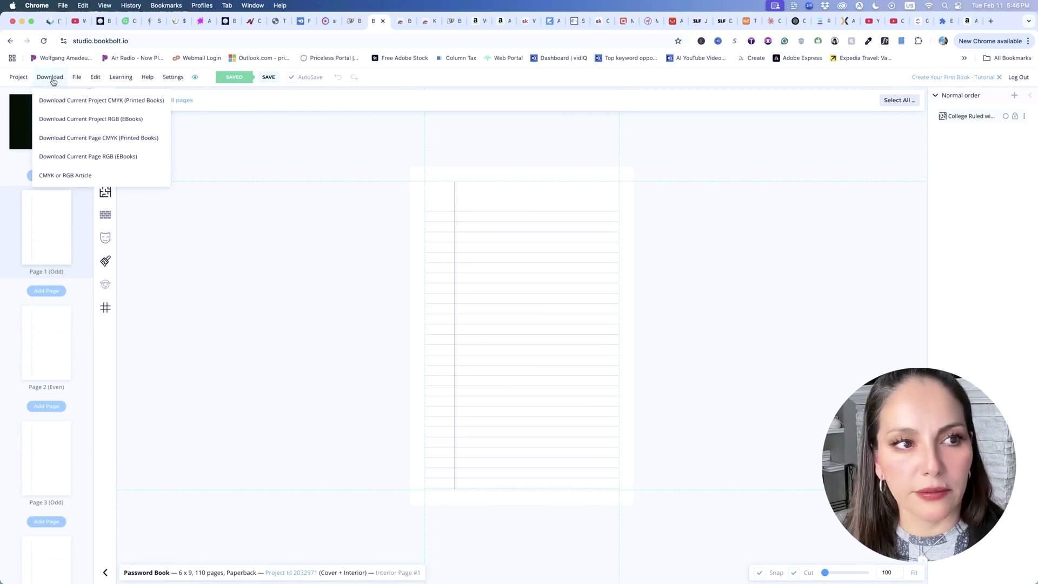
pyautogui.click(103, 102)
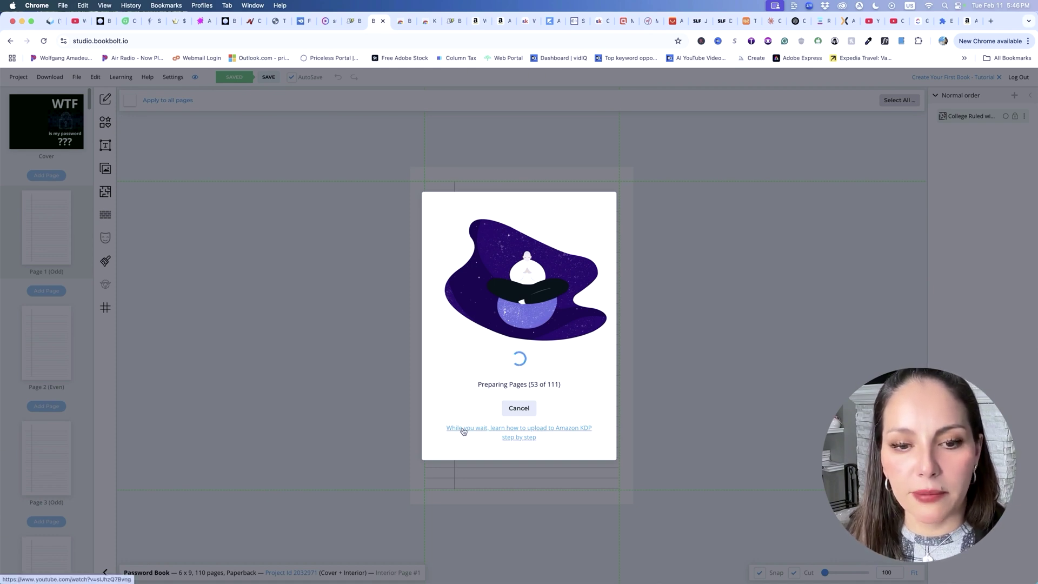
pyautogui.click(520, 442)
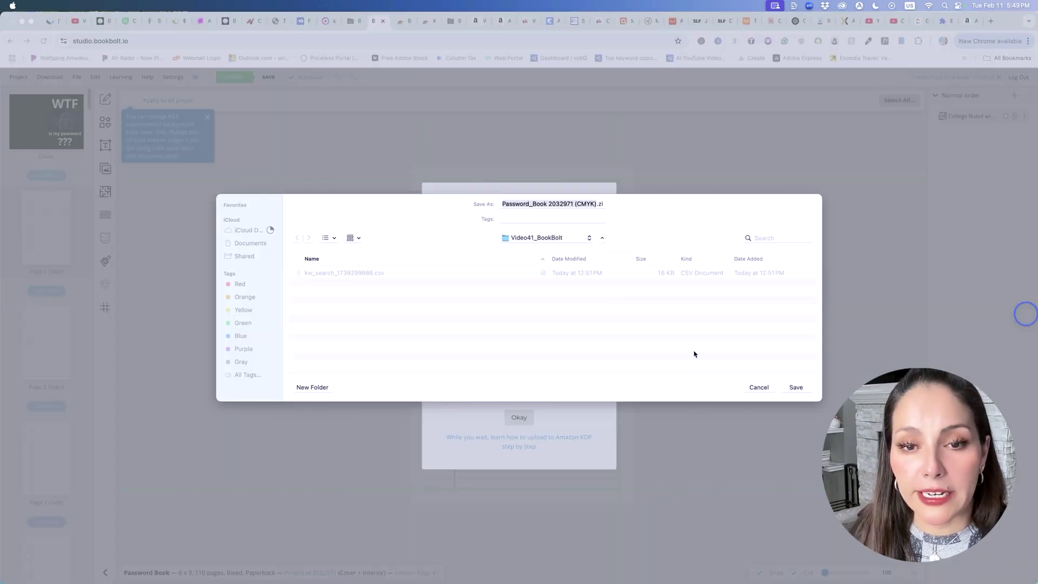
pyautogui.click(796, 387)
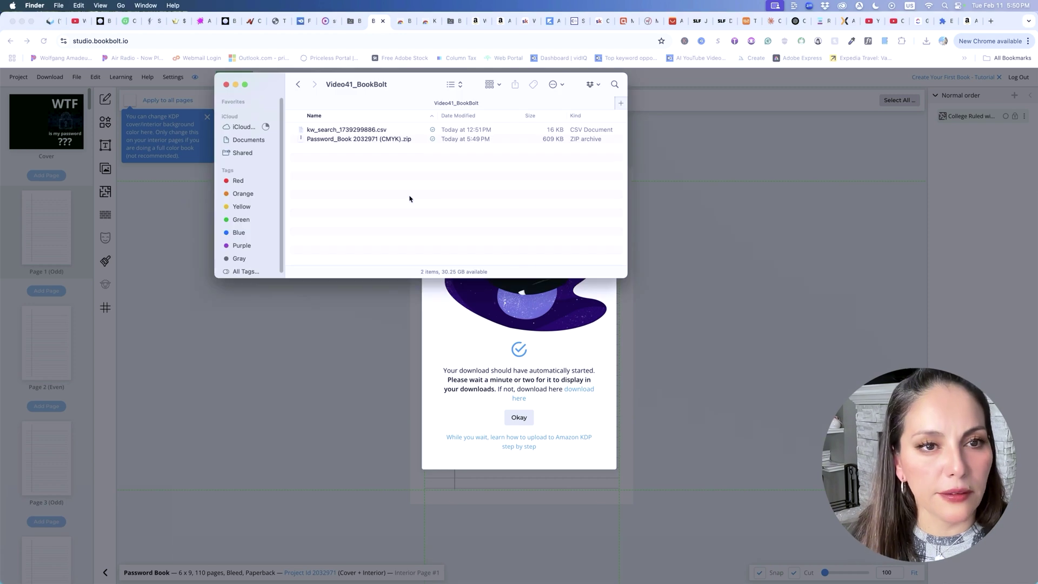
# Extract the downloaded Password_Book ZIP and examine the cover and interior PDFs in its folder with their full file names readable
pyautogui.click(304, 139)
pyautogui.doubleClick(303, 140)
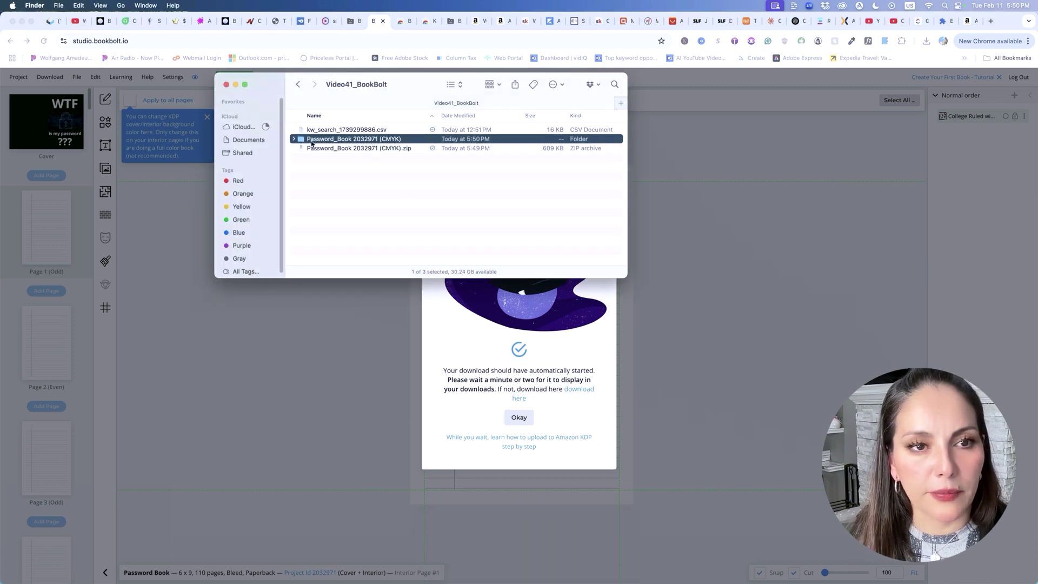
pyautogui.doubleClick(311, 142)
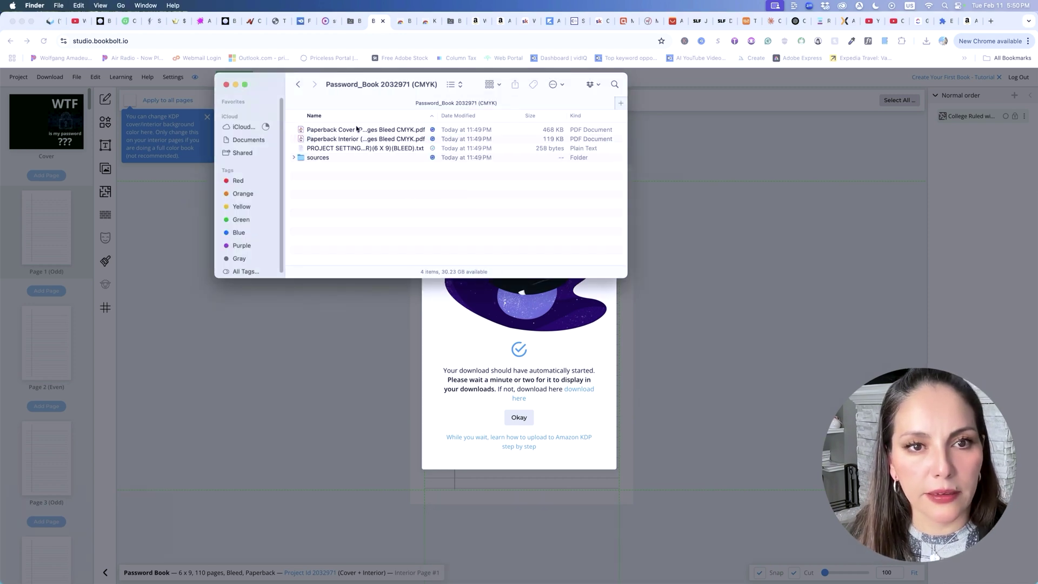
pyautogui.moveTo(437, 116); pyautogui.dragTo(550, 116)
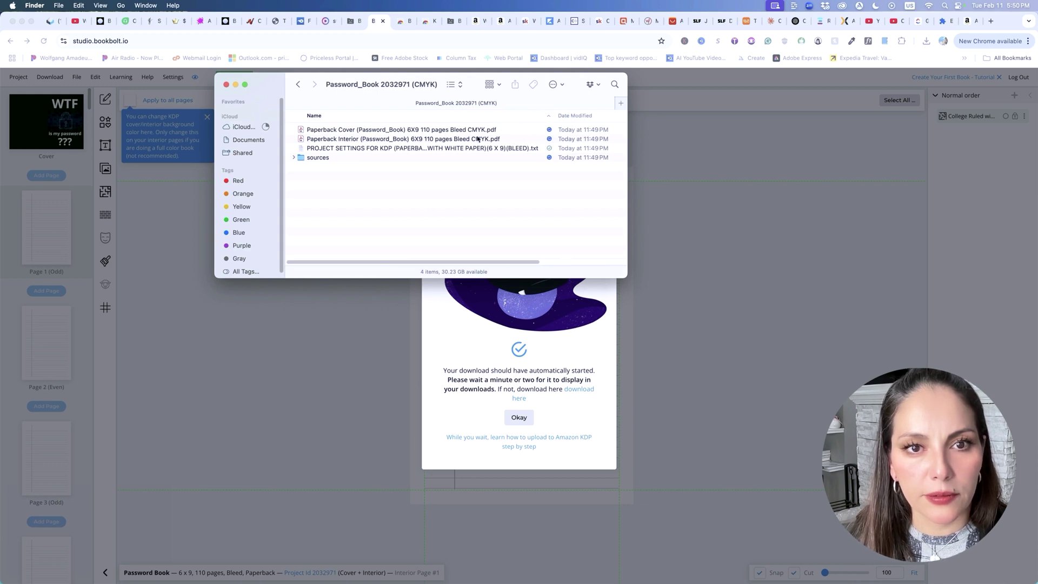
pyautogui.click(347, 131)
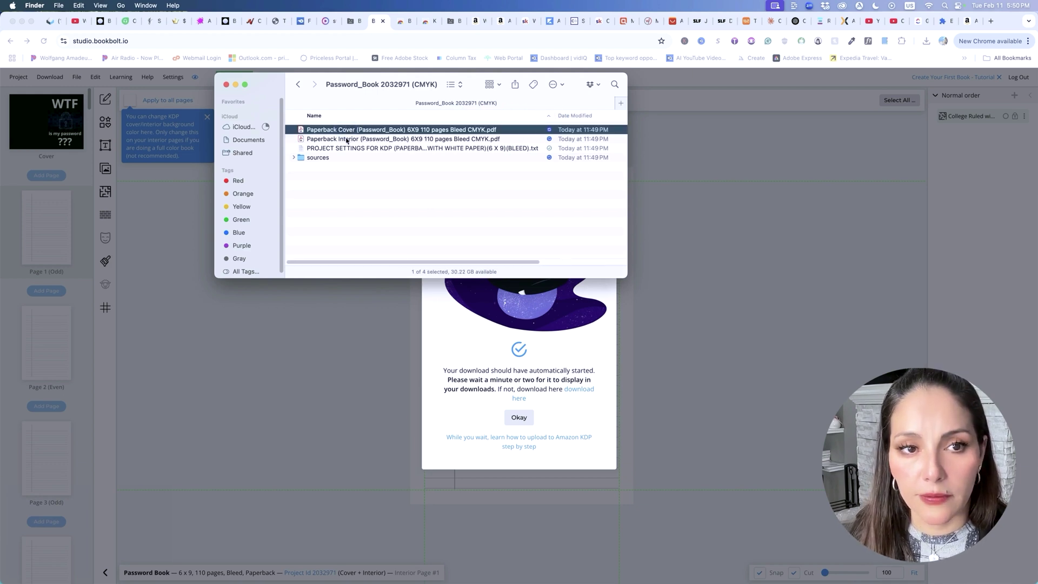
pyautogui.click(347, 139)
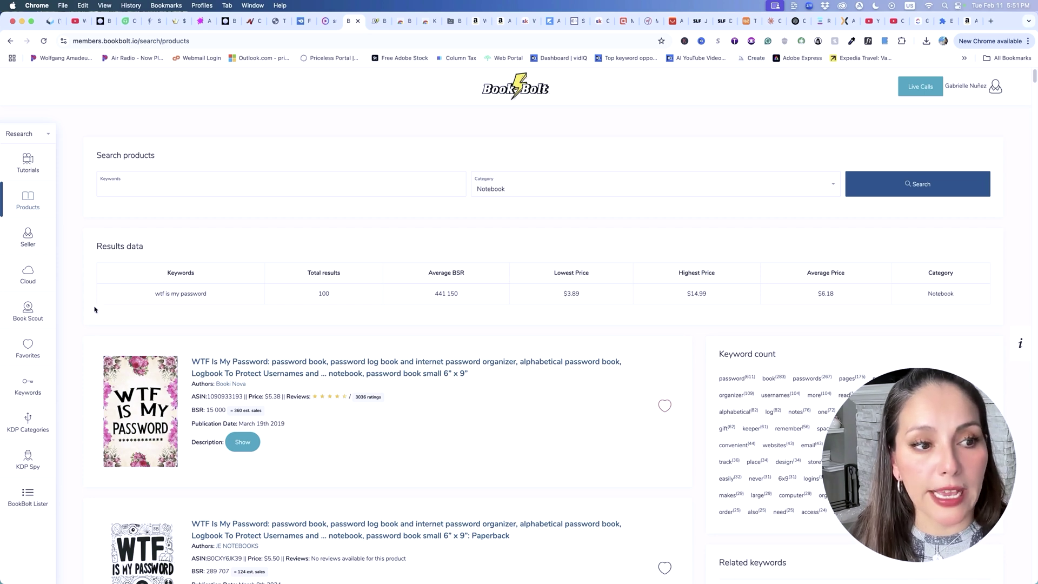
# Download both the Amazon and Google most-trending keyword results from the BookBolt keyword finder into the Video41_BookBolt folder
pyautogui.click(26, 385)
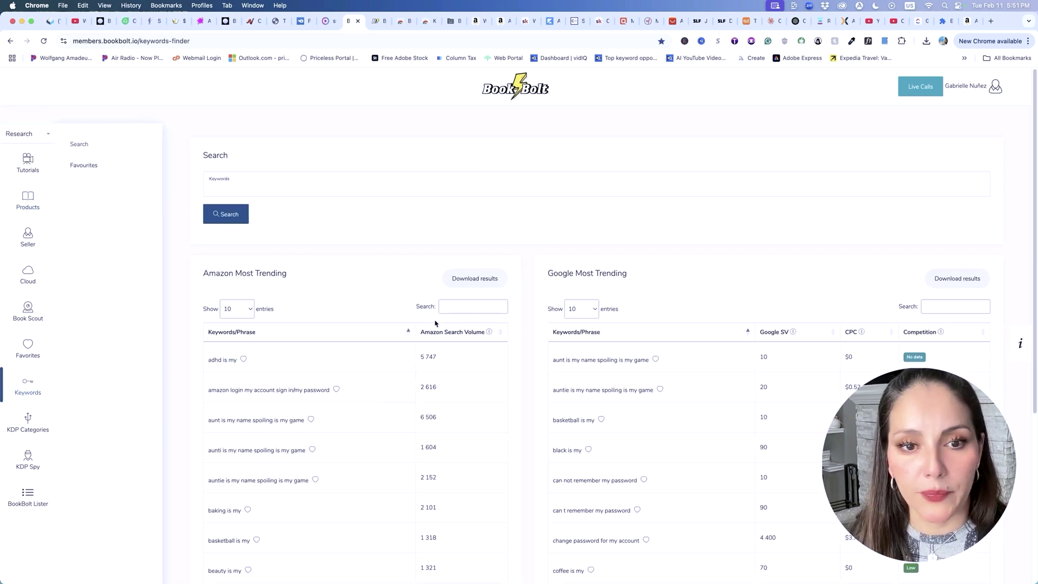
pyautogui.click(486, 279)
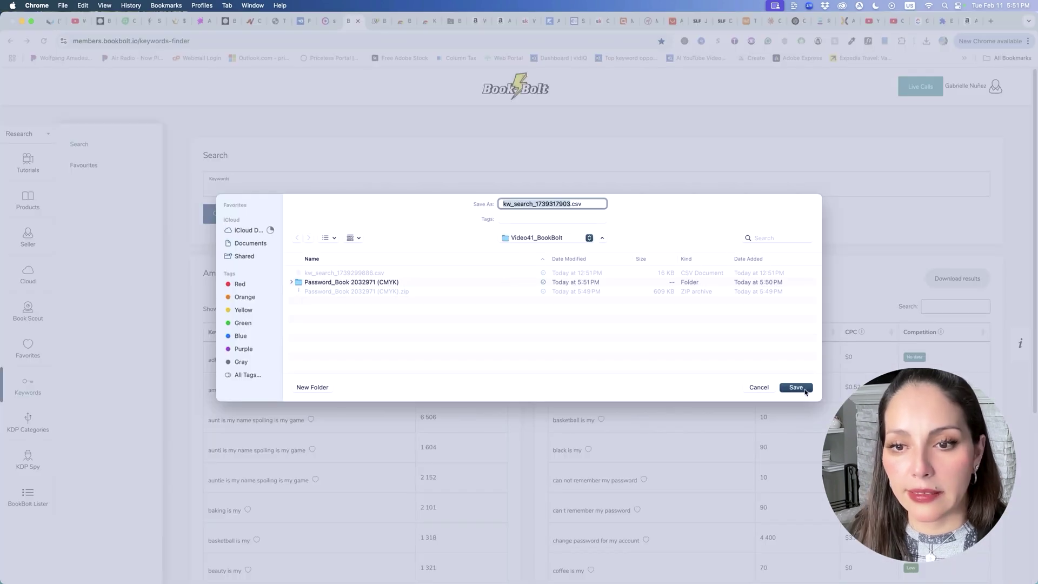
pyautogui.click(799, 389)
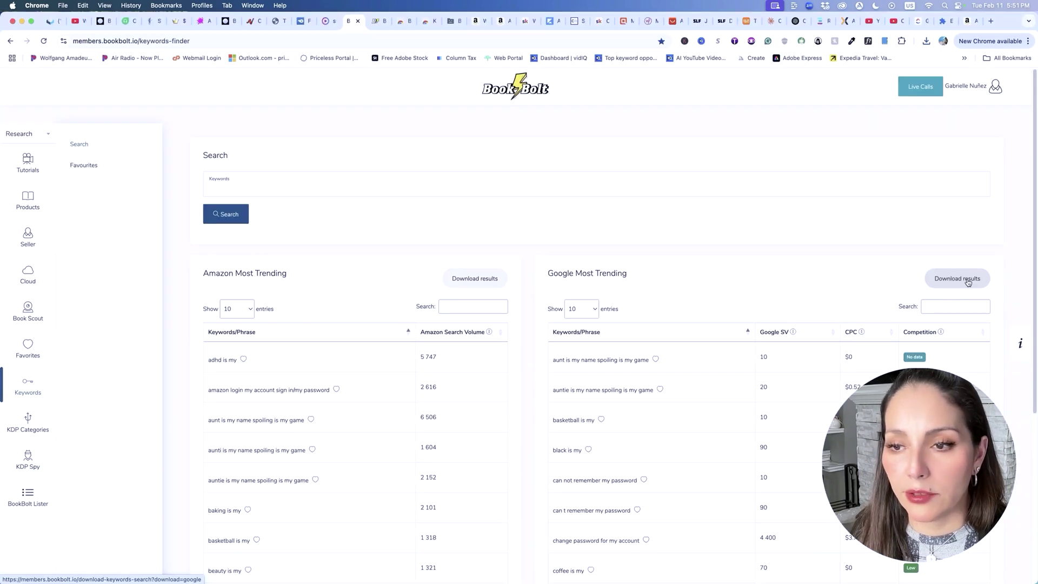
pyautogui.click(968, 281)
pyautogui.click(800, 391)
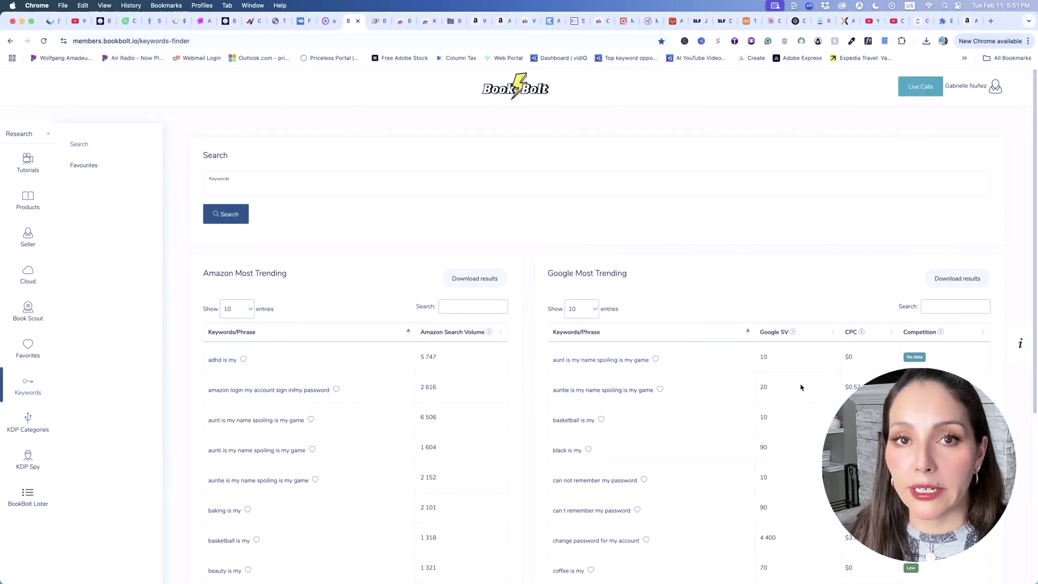
# Sort the Amazon most-trending keywords by descending search volume and examine the top phrases for the book's listing
pyautogui.scroll(-1, 799, 433)
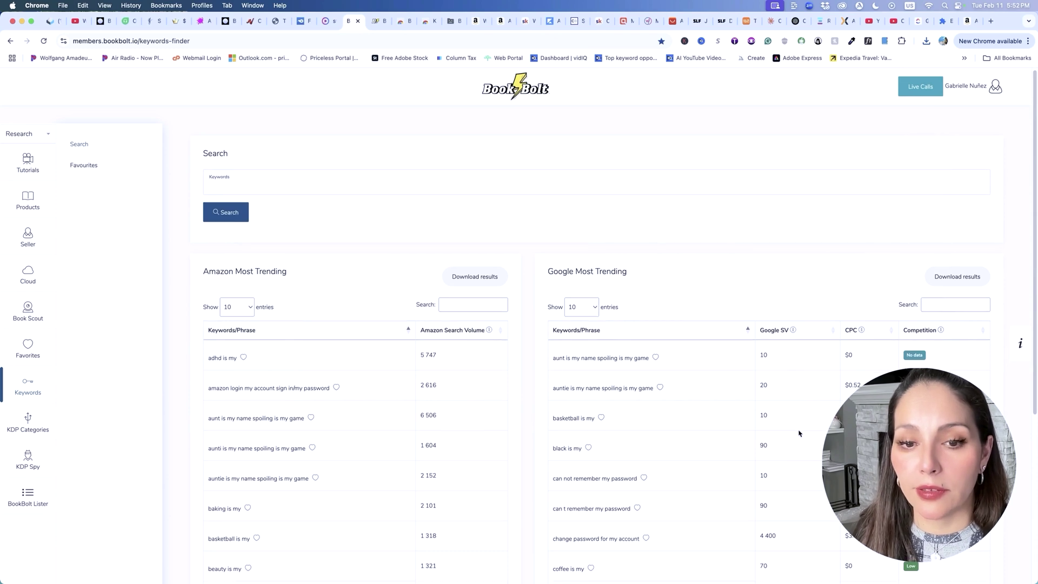
pyautogui.scroll(-5, 799, 434)
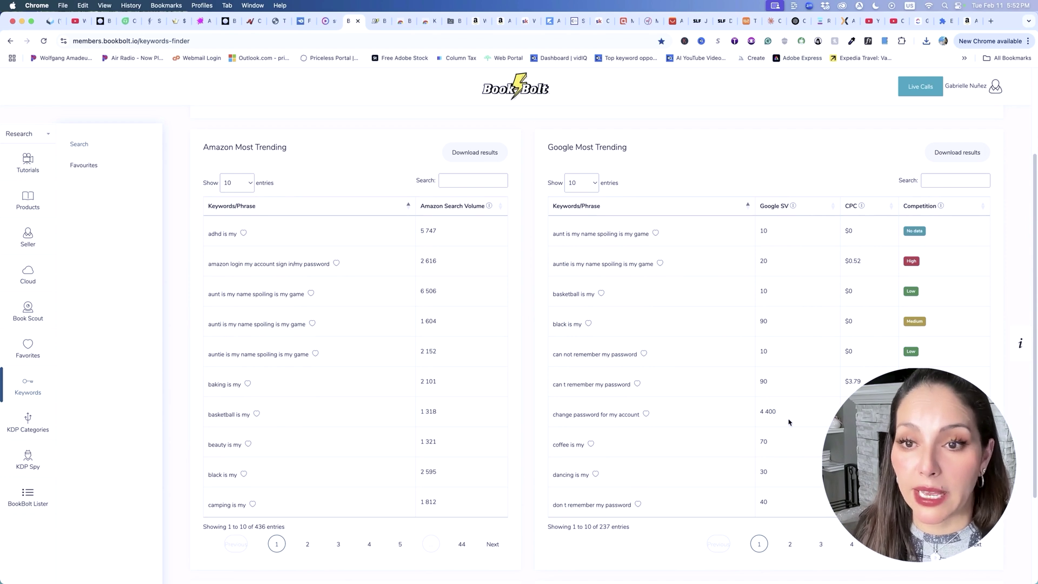
pyautogui.click(498, 207)
pyautogui.click(499, 207)
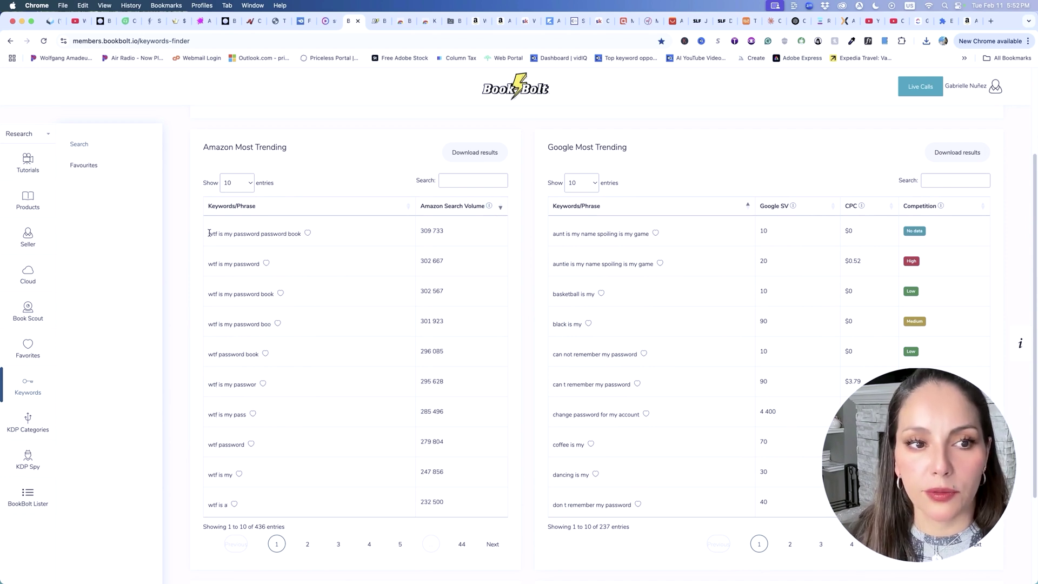
pyautogui.moveTo(207, 234); pyautogui.dragTo(420, 252)
pyautogui.moveTo(209, 264); pyautogui.dragTo(260, 264)
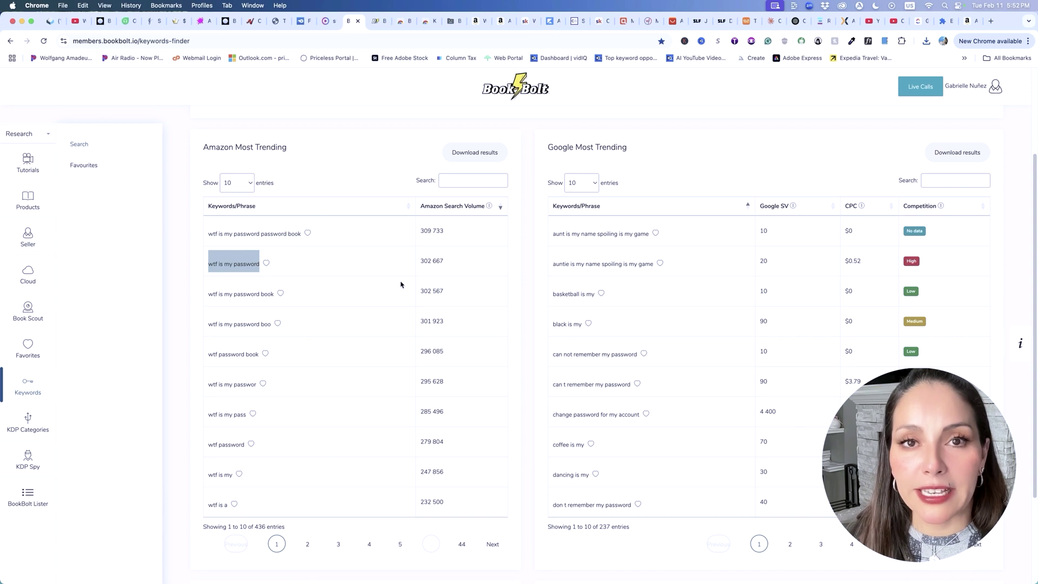
pyautogui.scroll(-1, 331, 389)
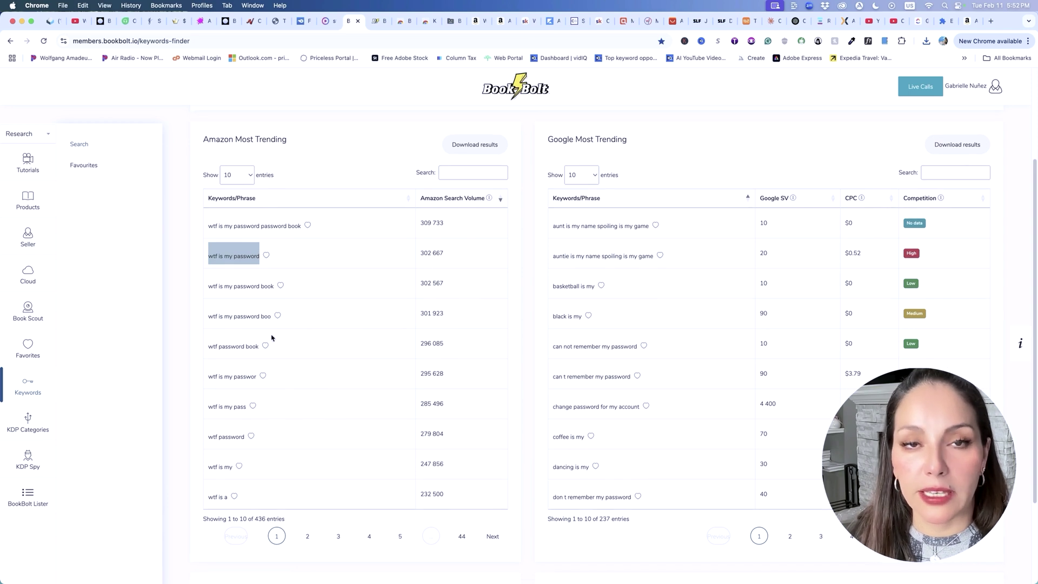
pyautogui.scroll(1, 372, 331)
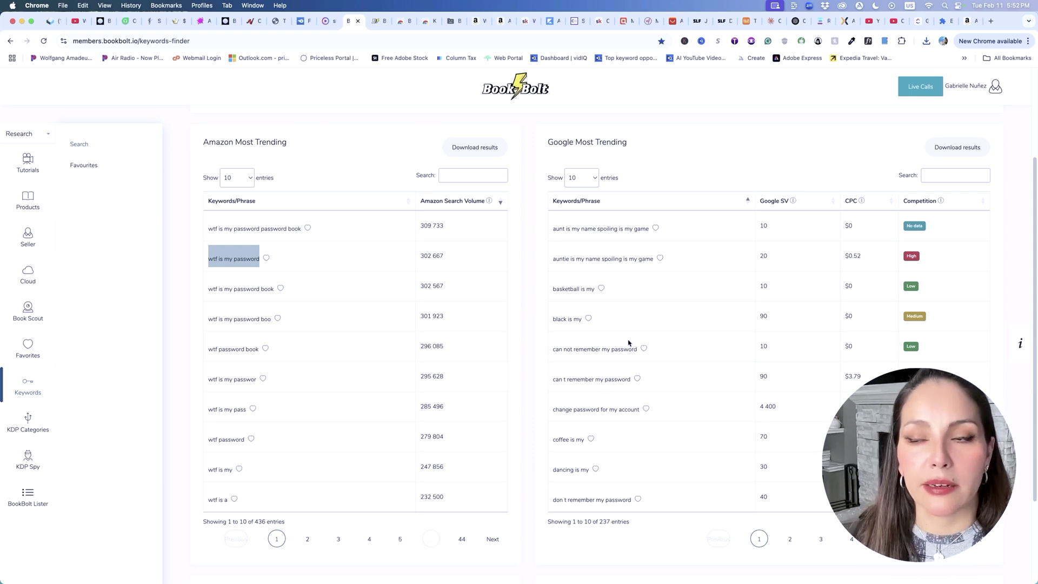
pyautogui.scroll(3, 629, 343)
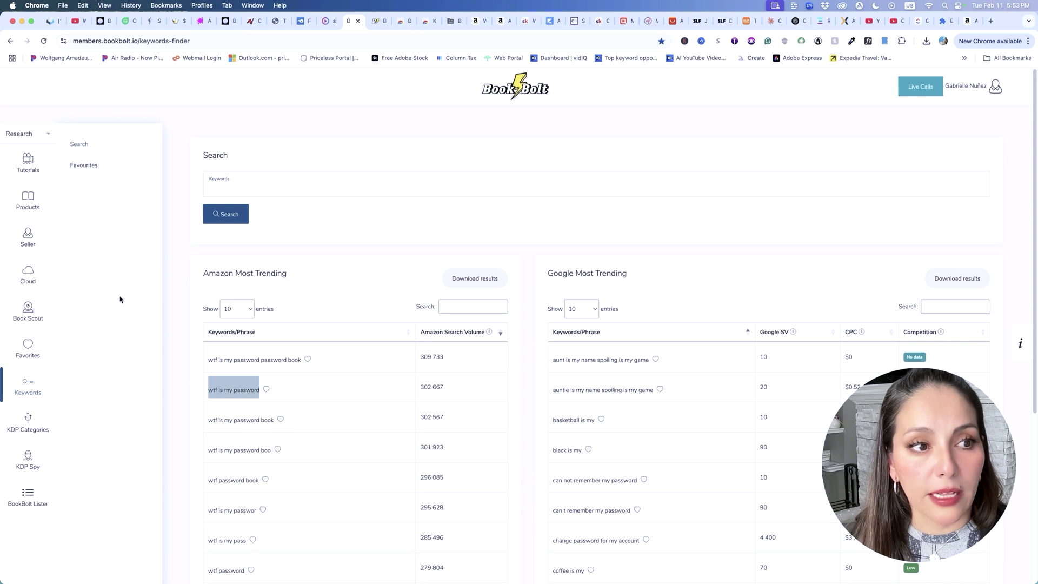
# Switch the BookBolt members area from the Research tools to the Create tools
pyautogui.click(39, 136)
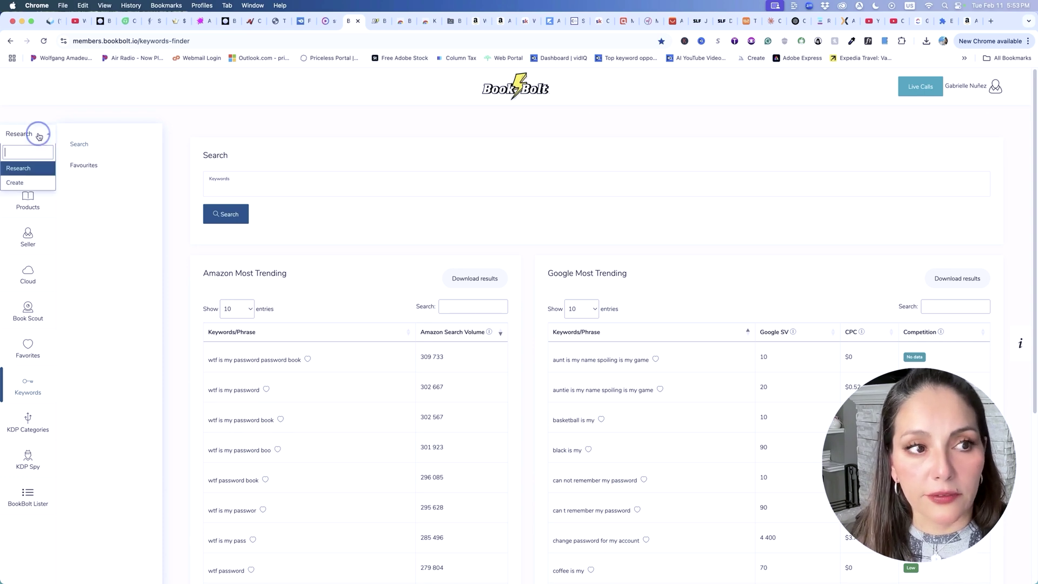
pyautogui.click(22, 183)
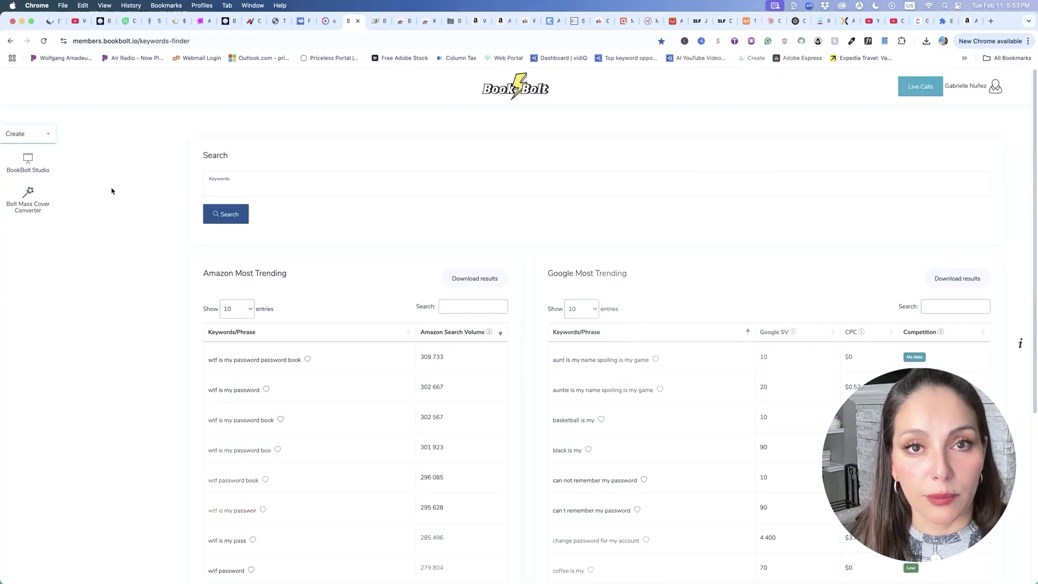